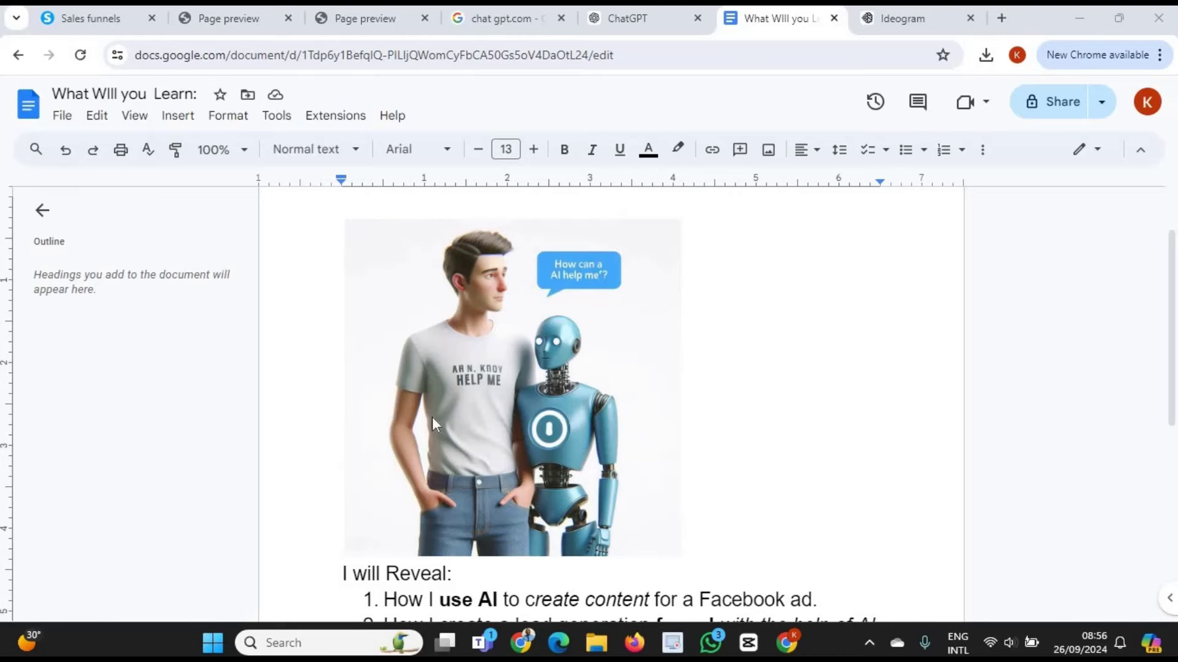
- Switch to ChatGPT and start a prompt with "Write me a facebook ad, in from the perspective of a business owner who is a life coach."
scroll(432, 417, "down", 3)
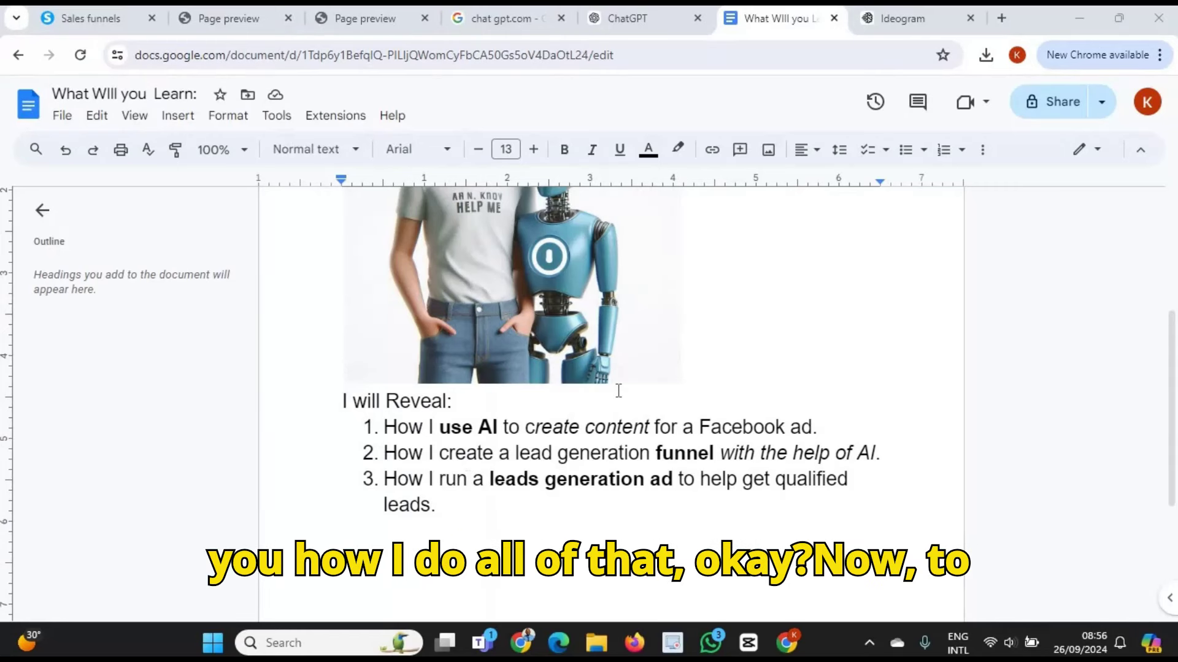
left_click(627, 21)
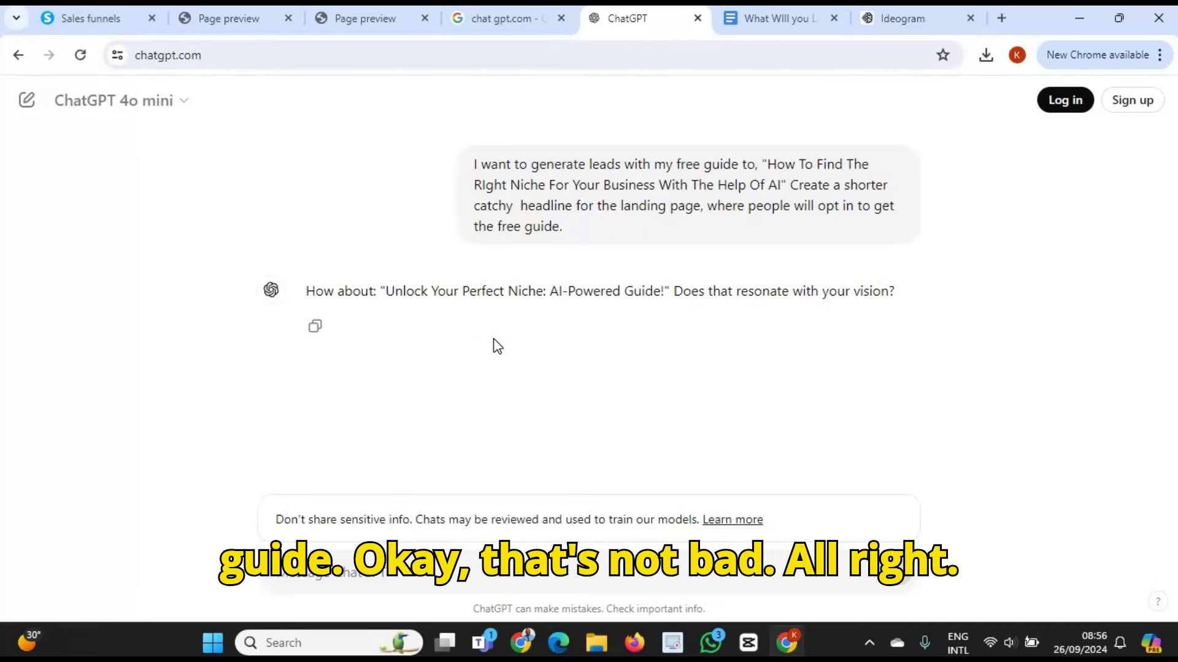
left_click(351, 567)
type("Write me N")
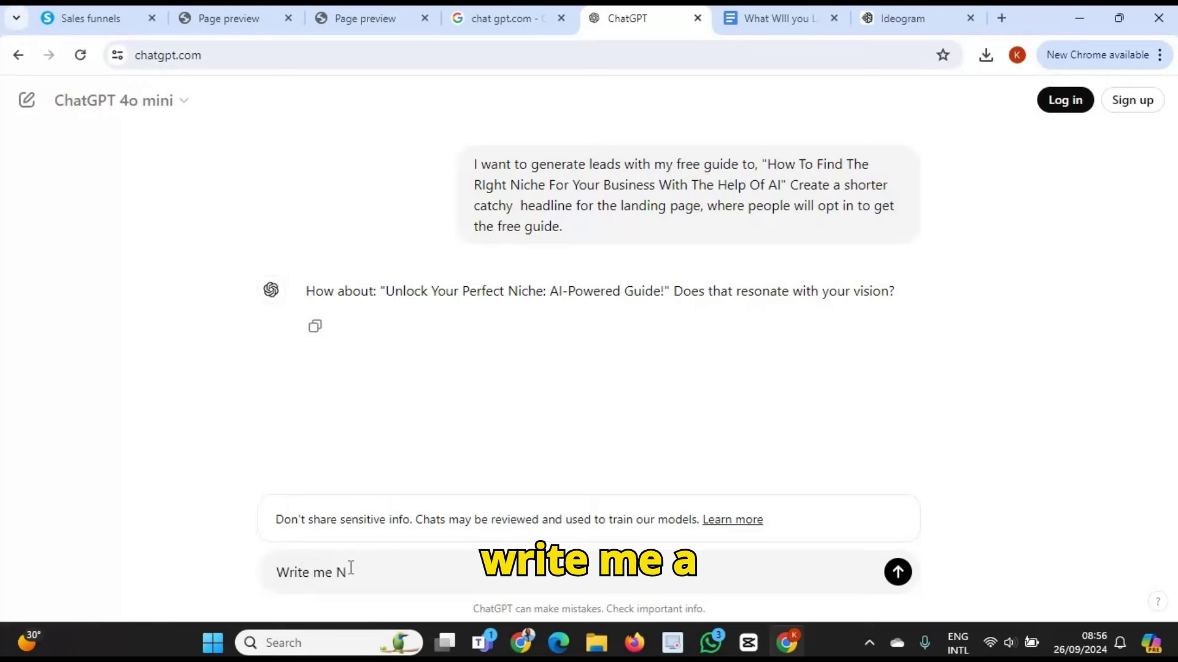
key("BackSpace")
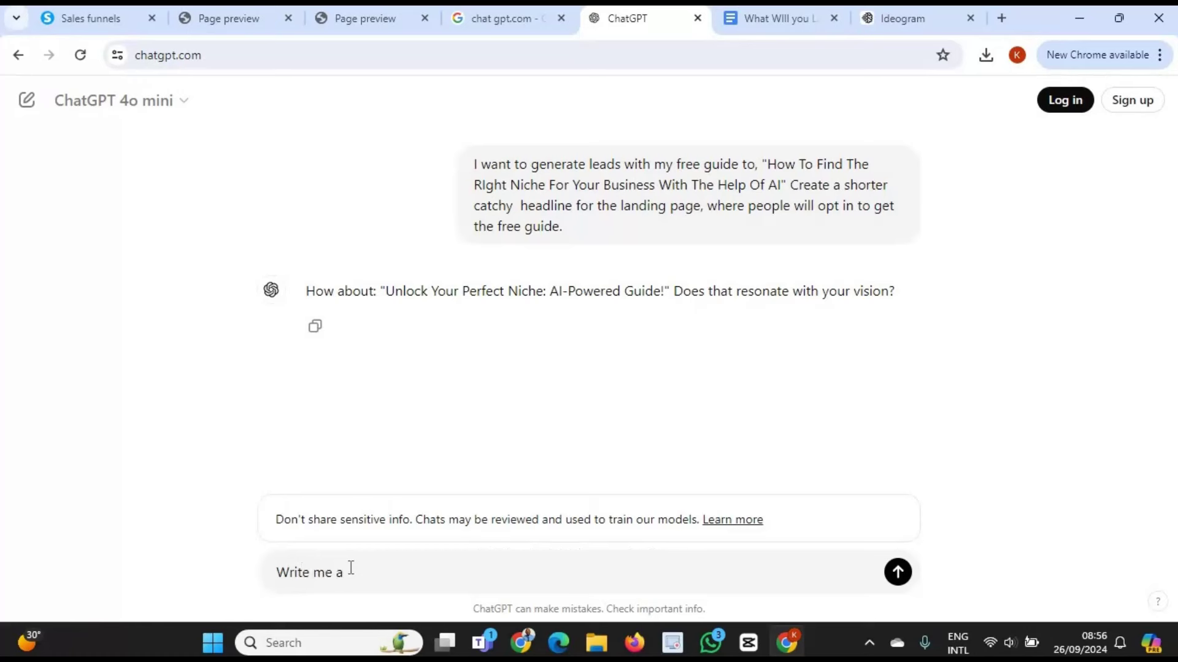
type("a facebook ad")
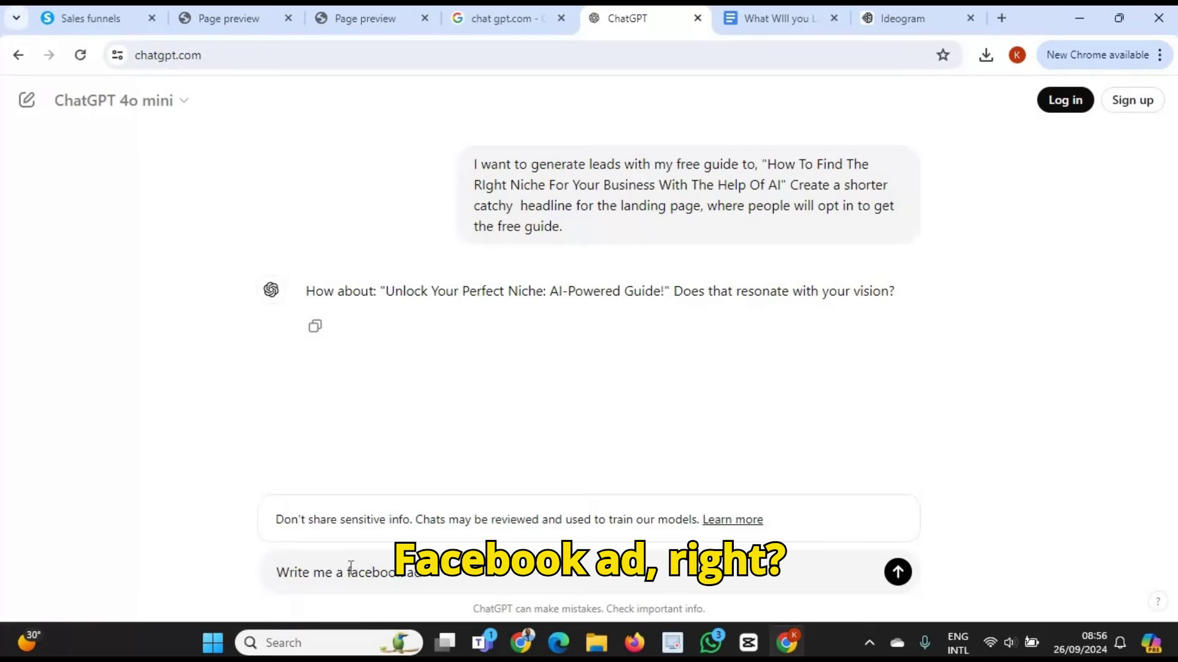
type(", in from the perspective of a business owner wh")
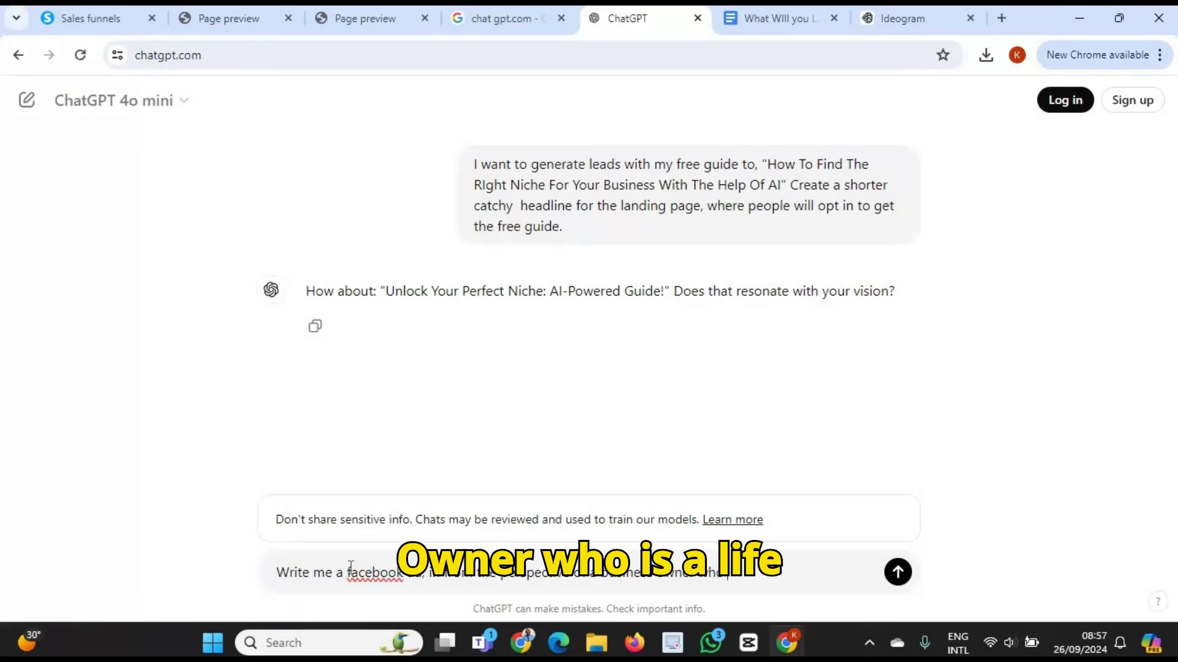
type("o is a life coach.")
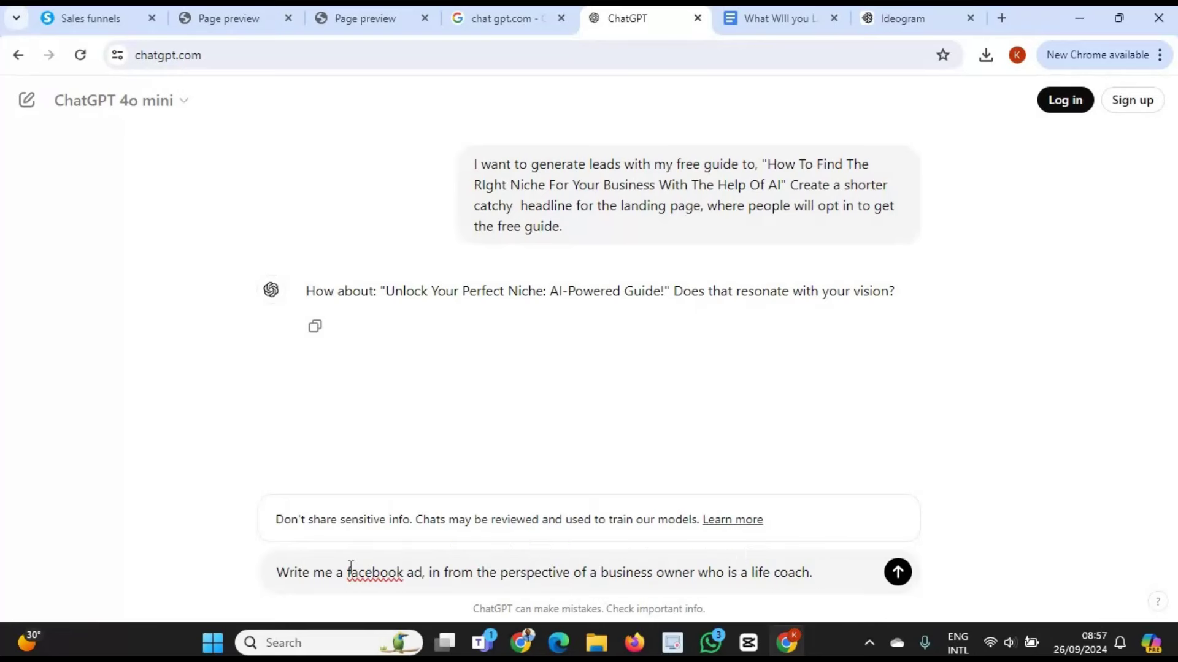
- Add the sentence "And they are wondering how they can use AI to get qualified leads." to the prompt
type("And")
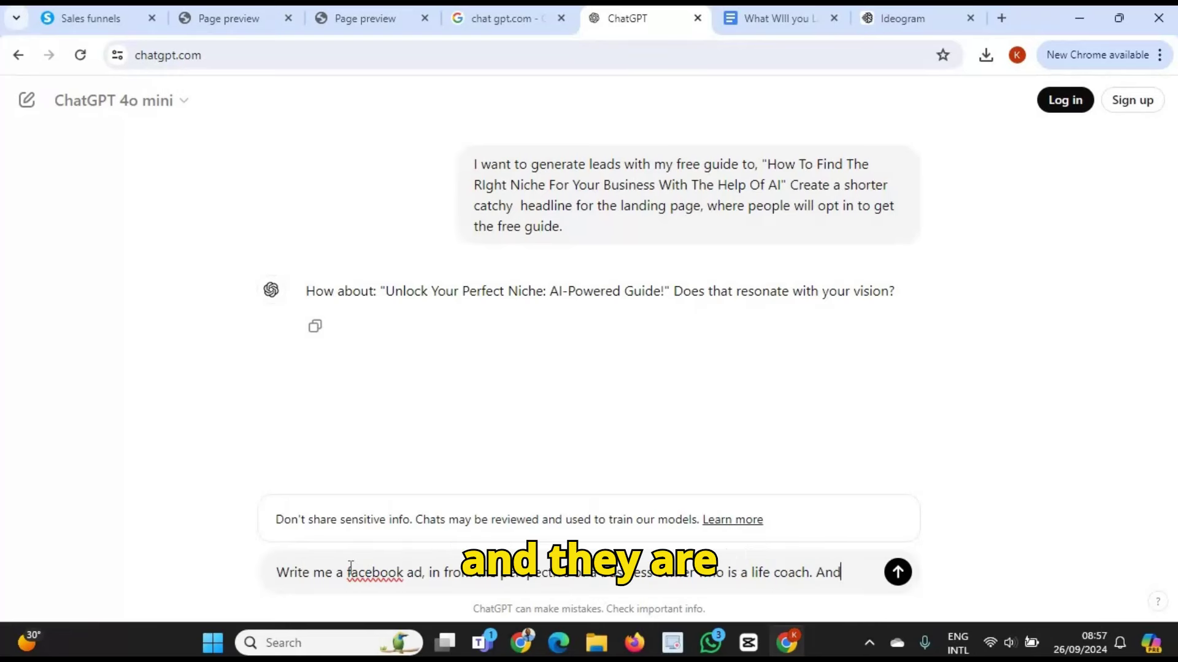
type(" they are wond")
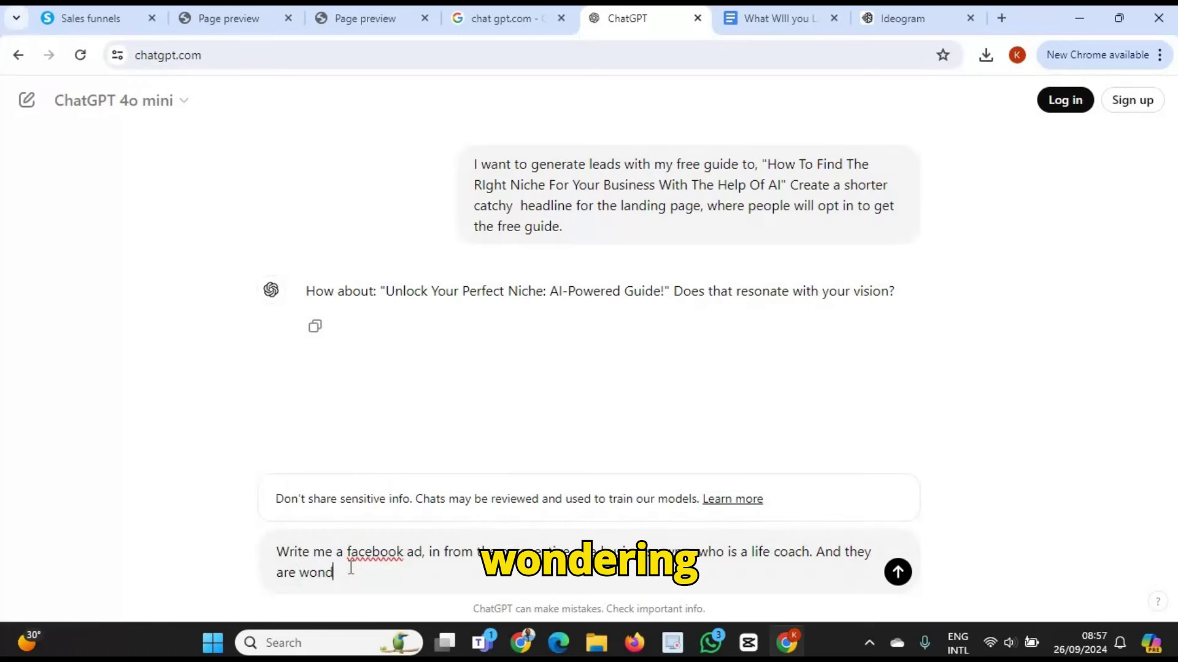
type("ering ")
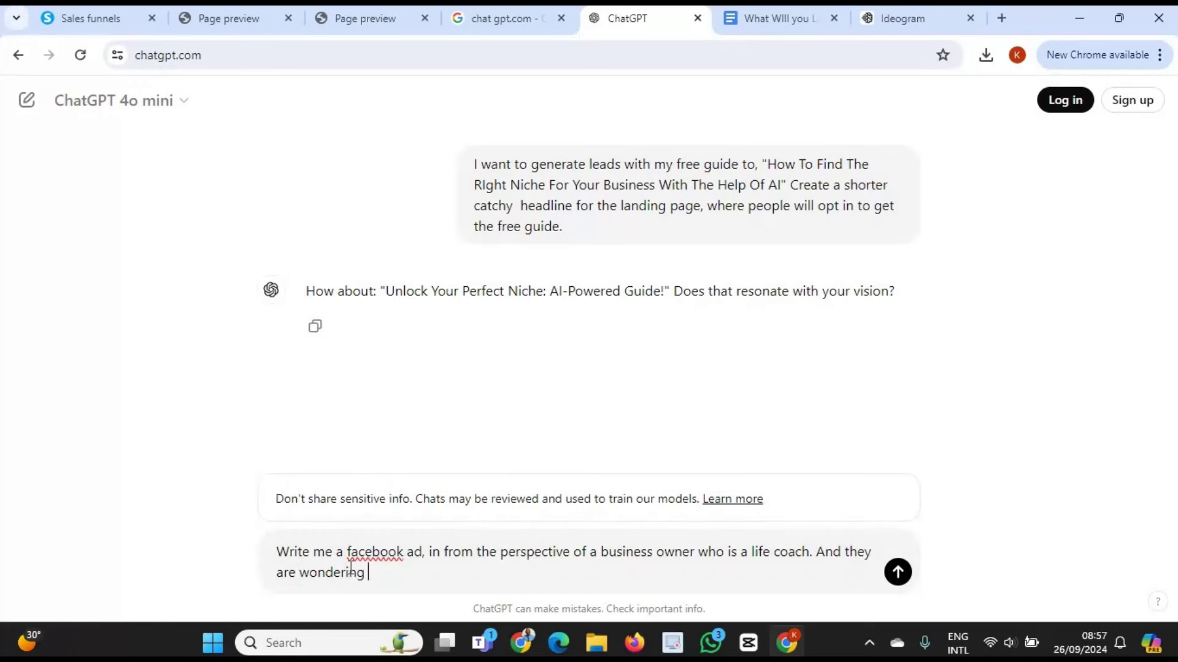
type("how they")
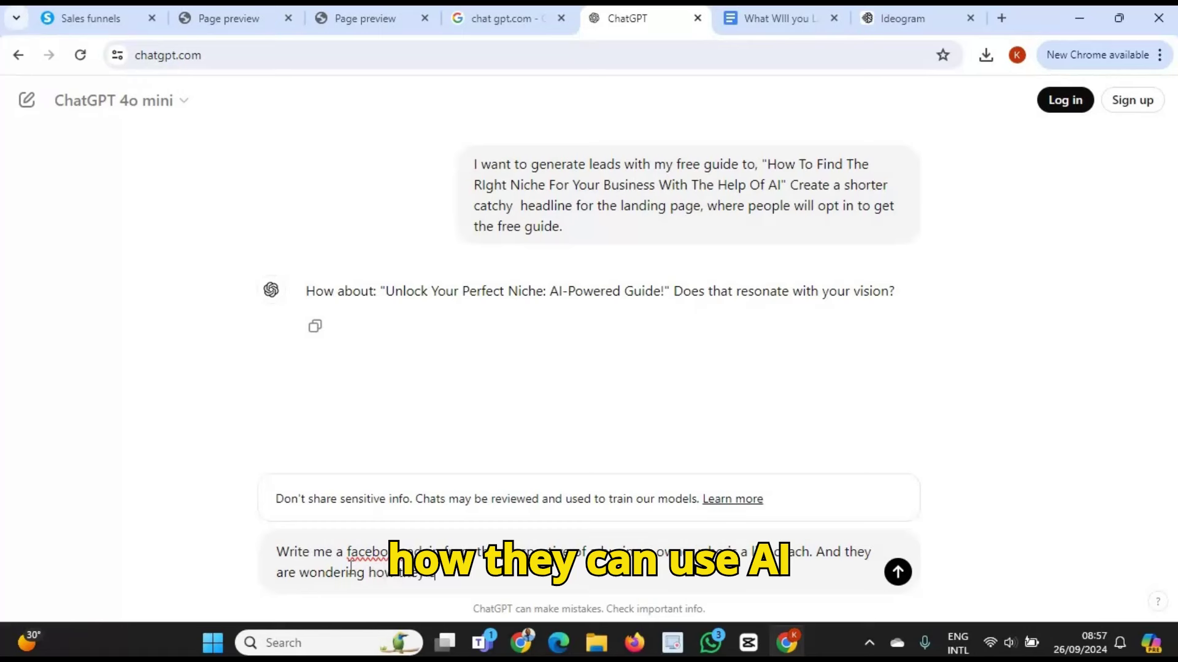
type(" can use AI to")
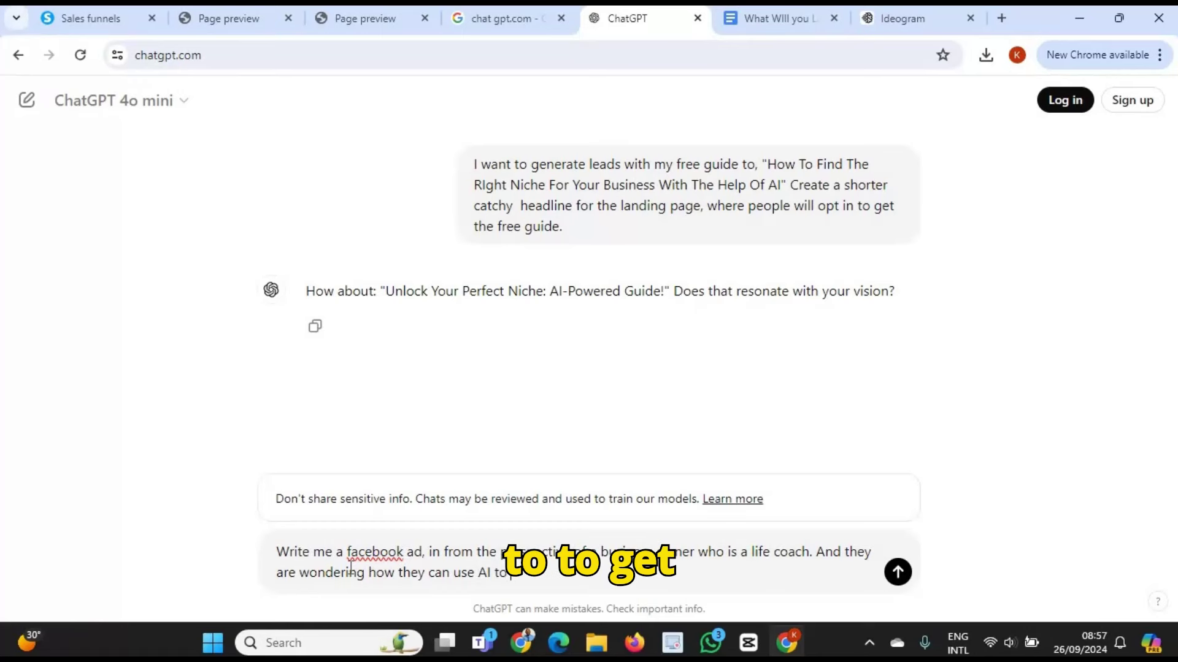
type(" get qualified leads for")
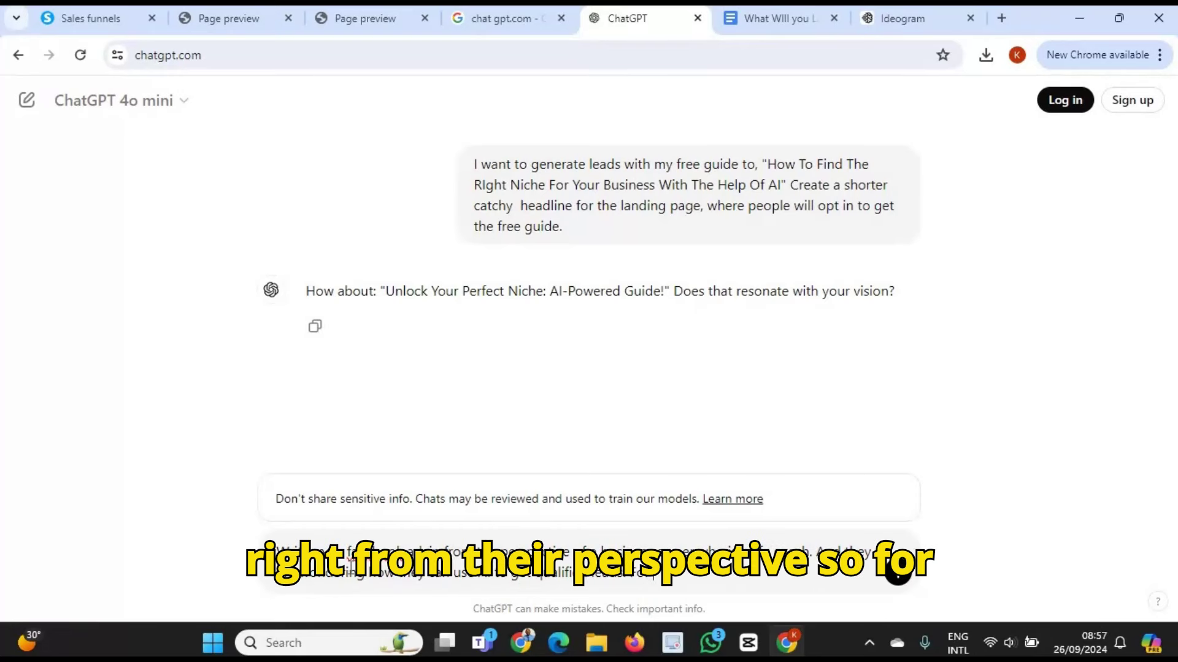
- Complete the prompt with "For the CTA invite people to get the free guide that I am offering." and submit it
type("the C")
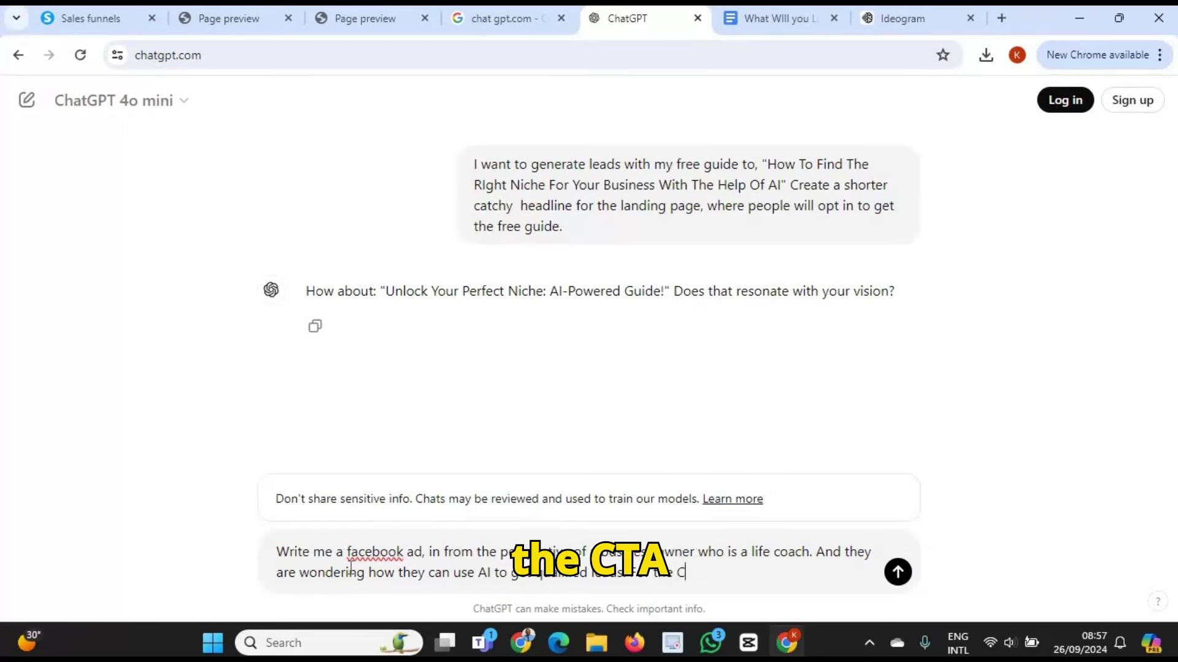
type("TA invite")
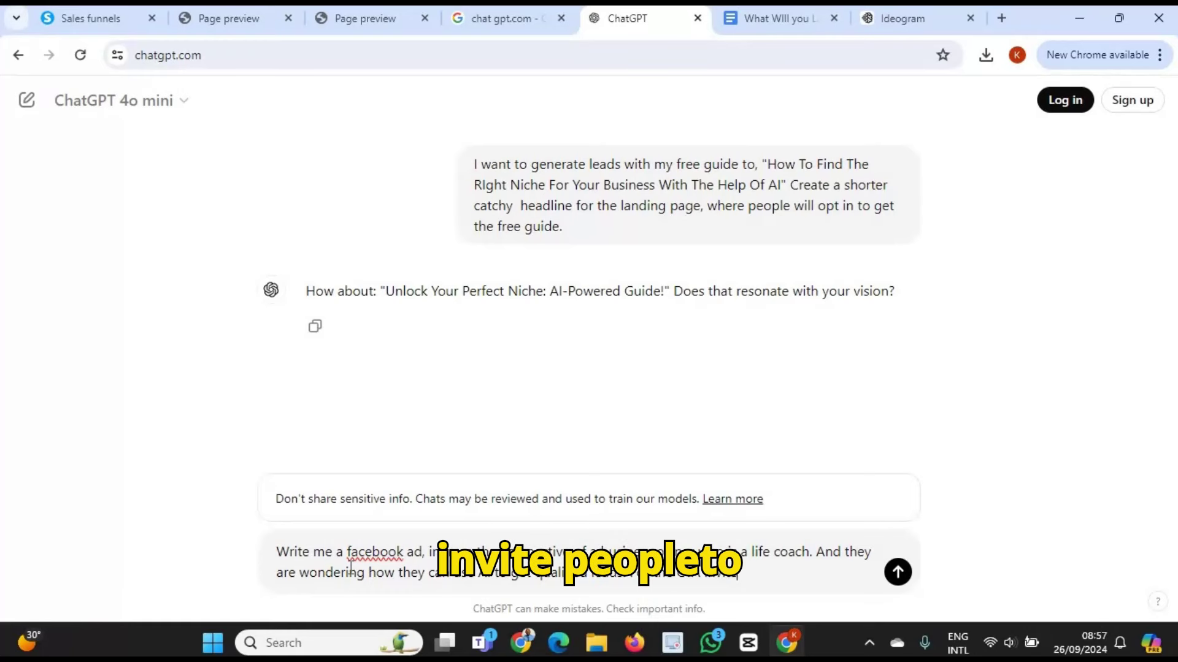
type(" people to get the f")
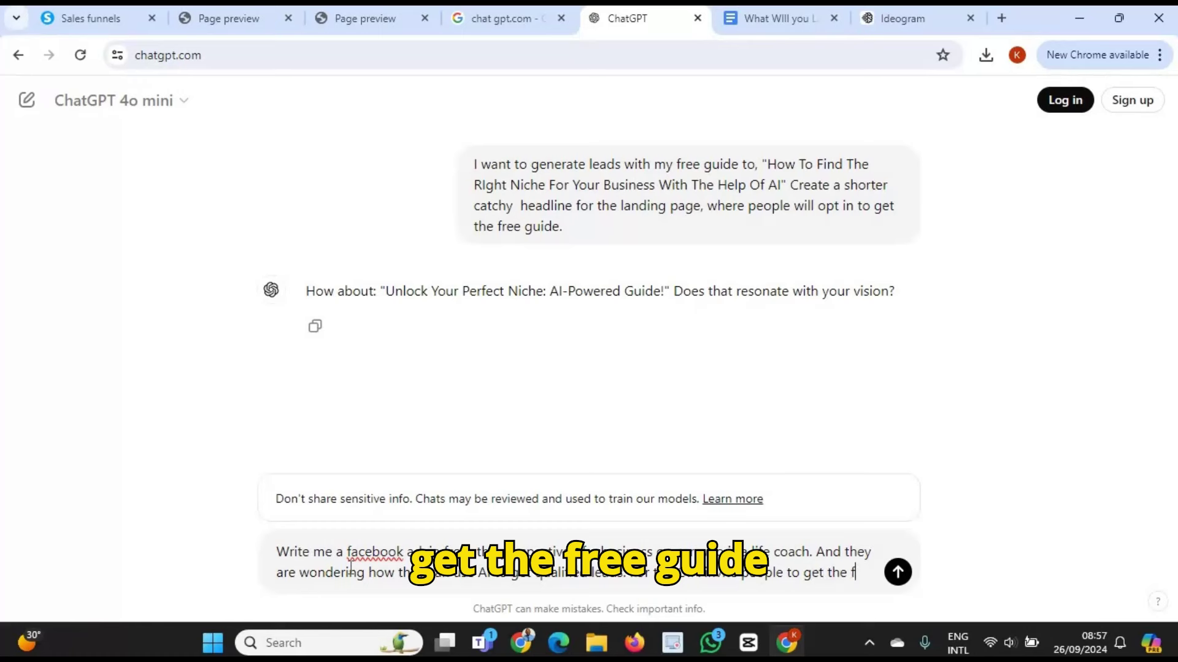
type("ree guide that")
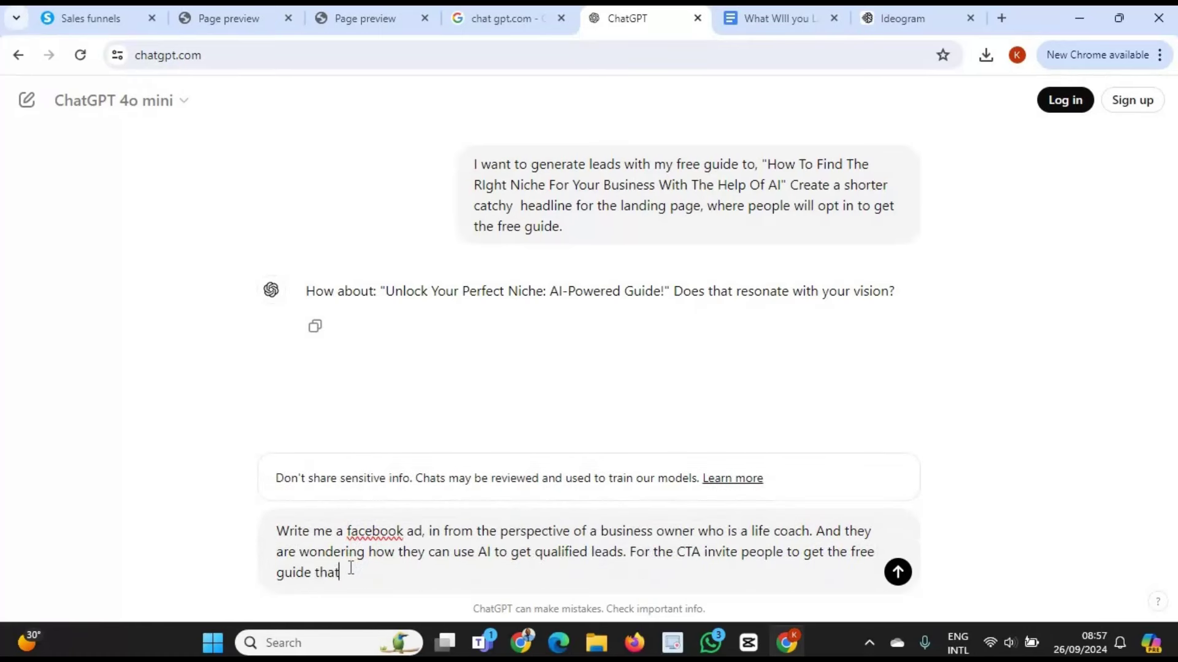
type(" I am offerin")
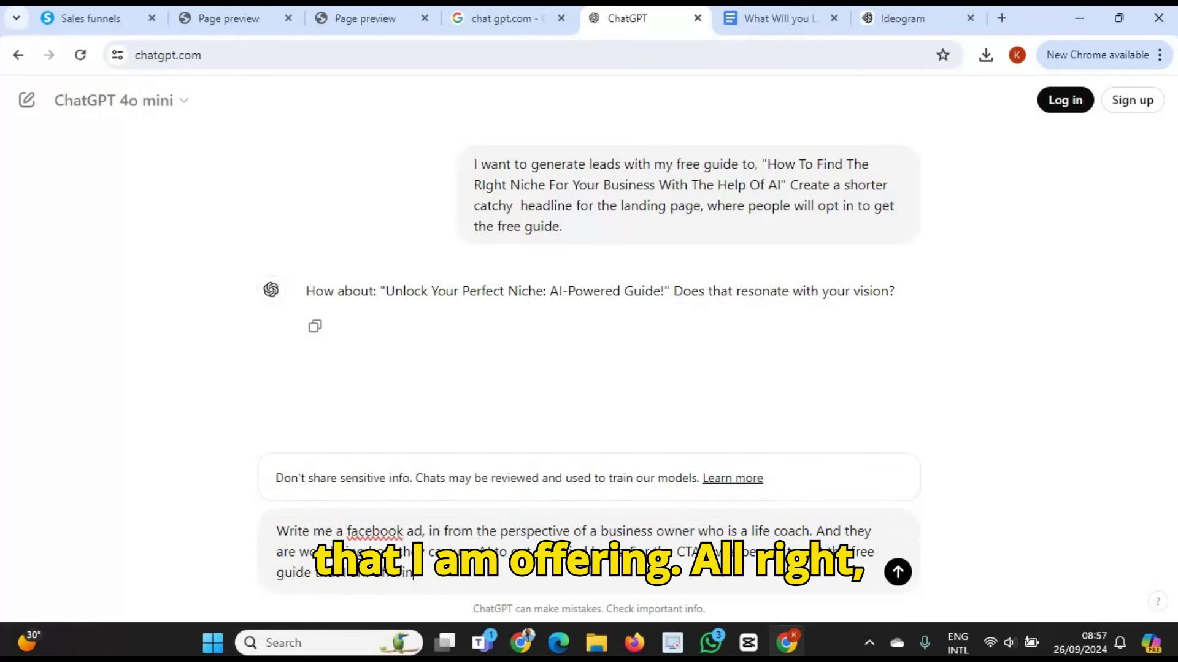
type("g.")
key("Return")
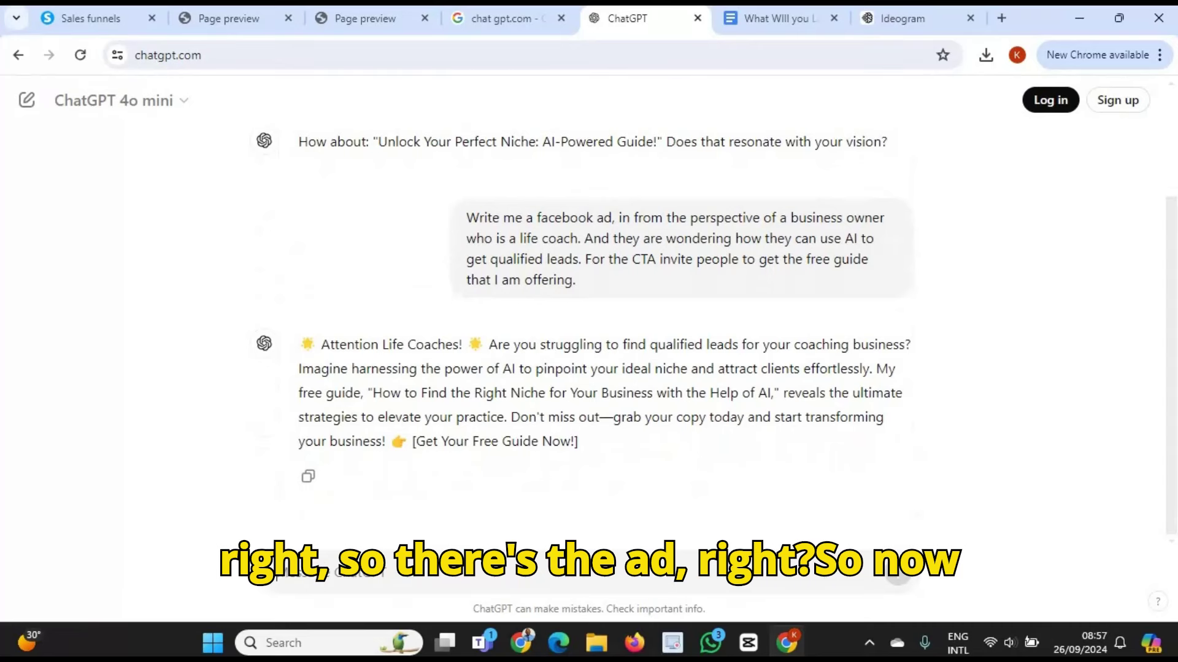
- Send the follow-up request "Pleas make sure that the ad does not violate Facebook's ad policies."
type("Pleasek")
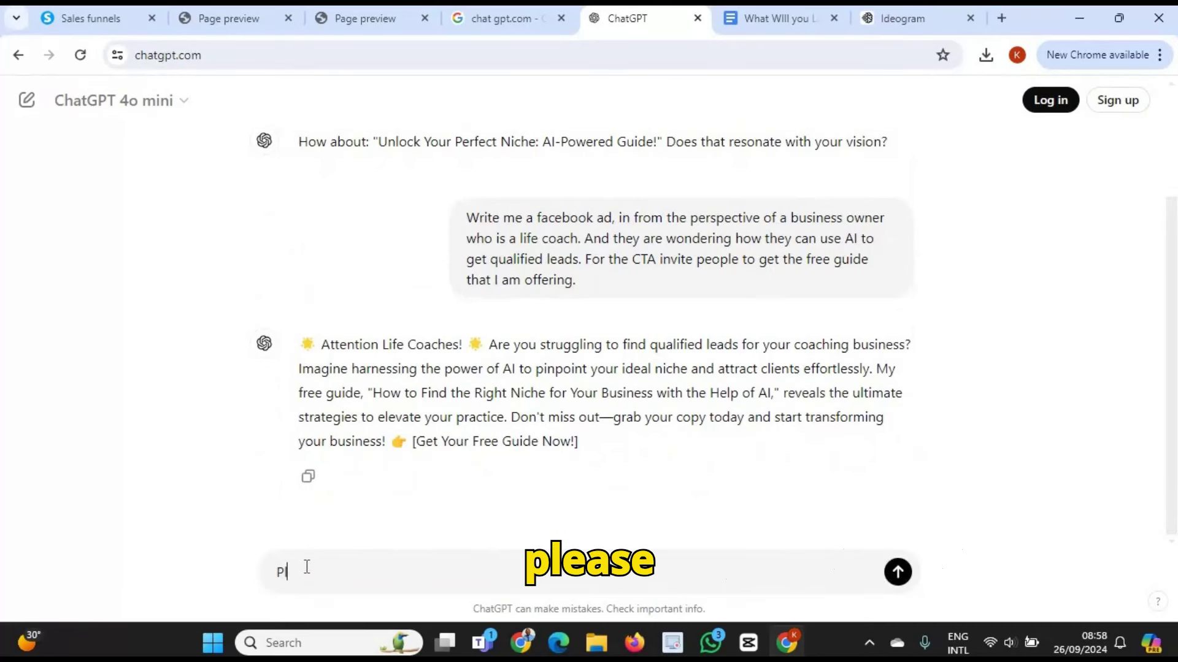
key("BackSpace")
type("make su")
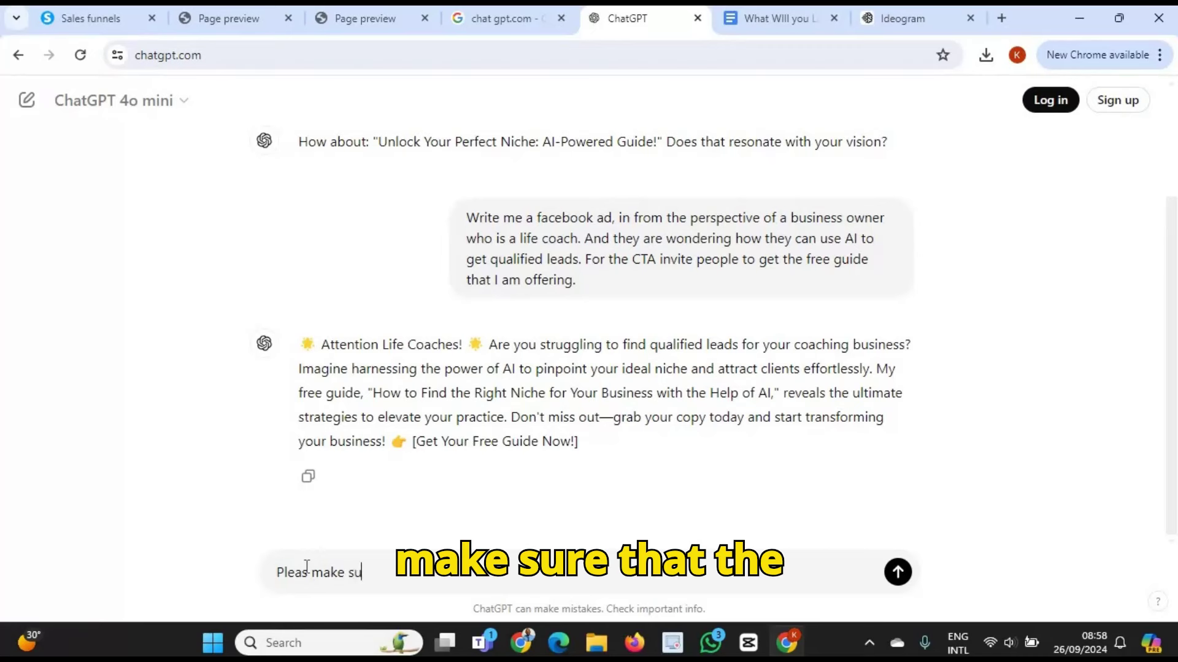
type("re that the ad does not violate")
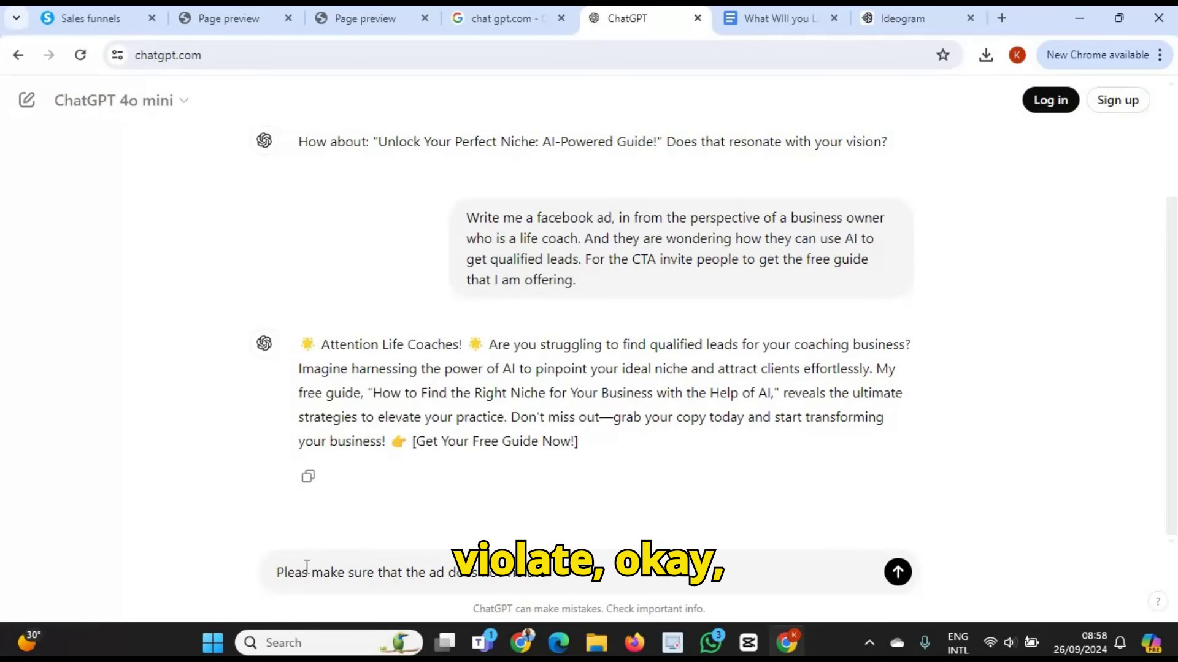
type(" Fa")
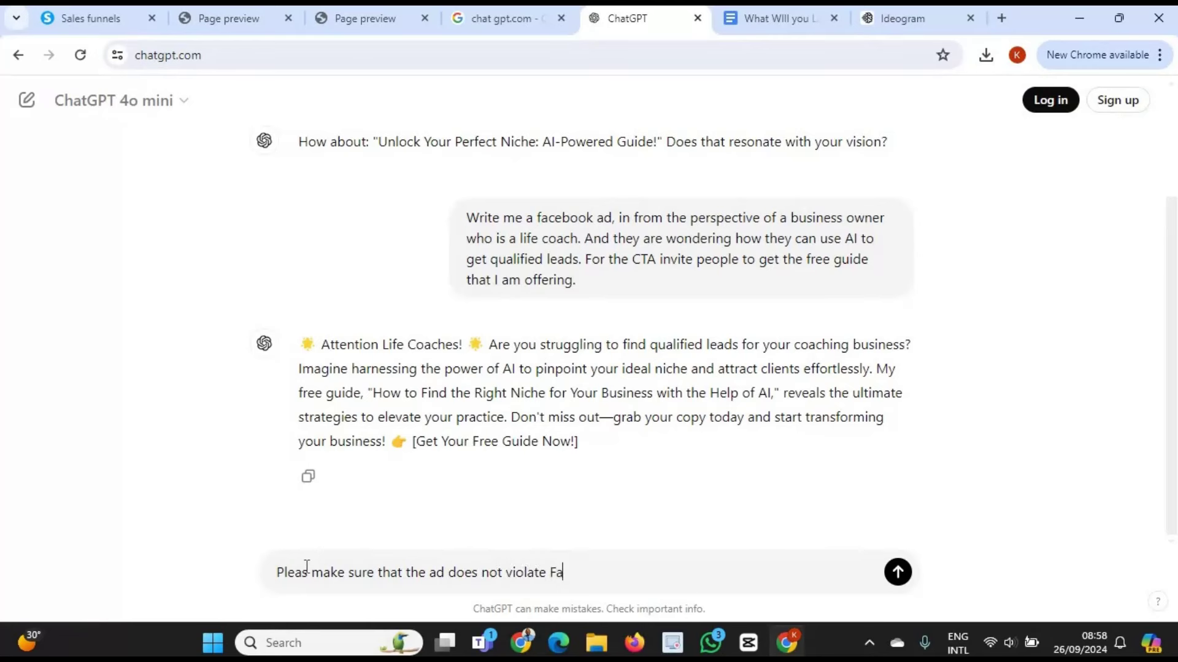
type("cebook's ad policie")
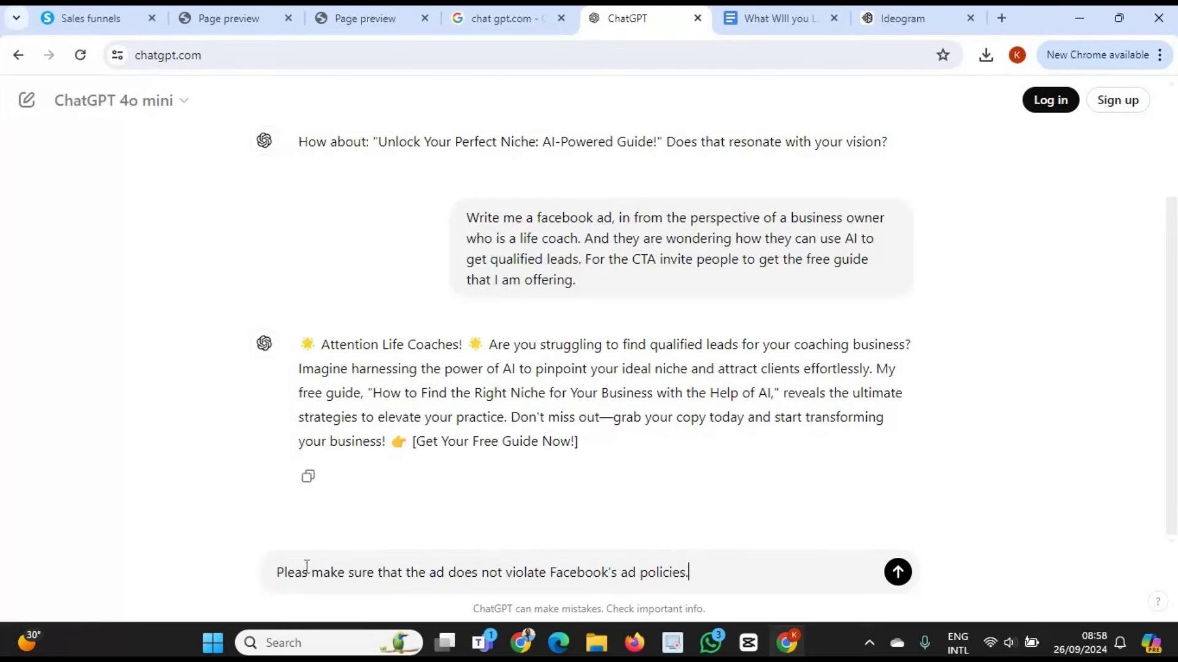
type("s.")
key("Return")
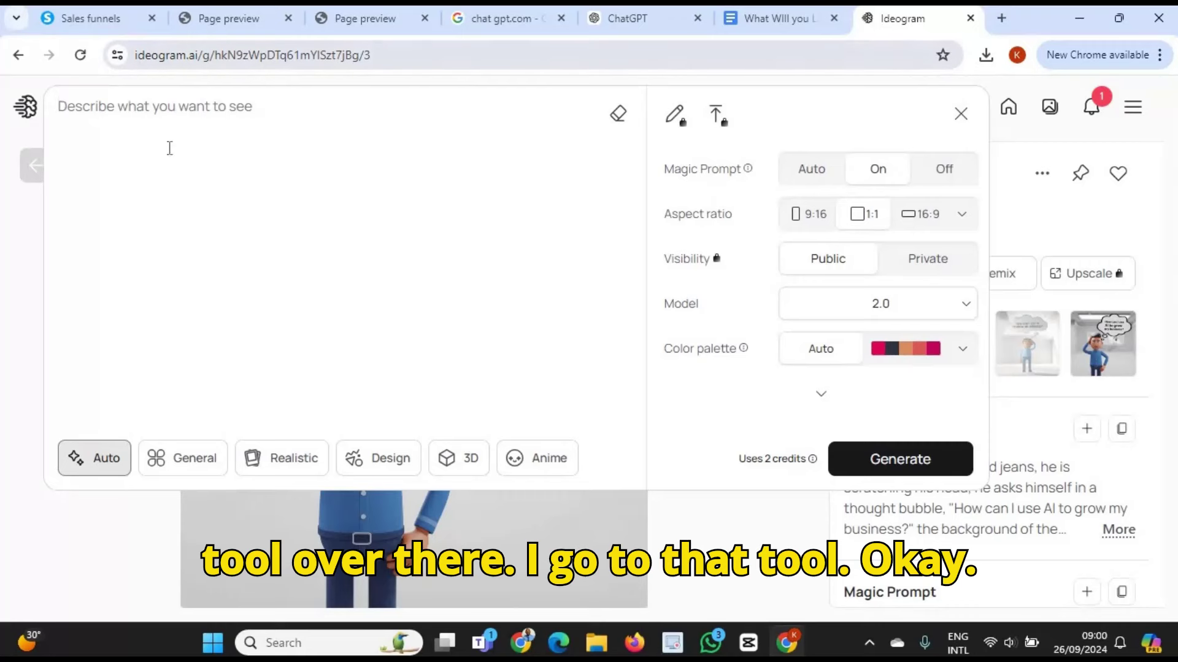
- Switch to Ideogram and generate a catchy image of a woman in shirt, matching tie and pants, scratching her head, with the free guide's name written on it
type("Create a catchy image of a woman in a shirt and matching tie and pants, scratching her head, on the image is written the name of the free guide I will be giving away.")
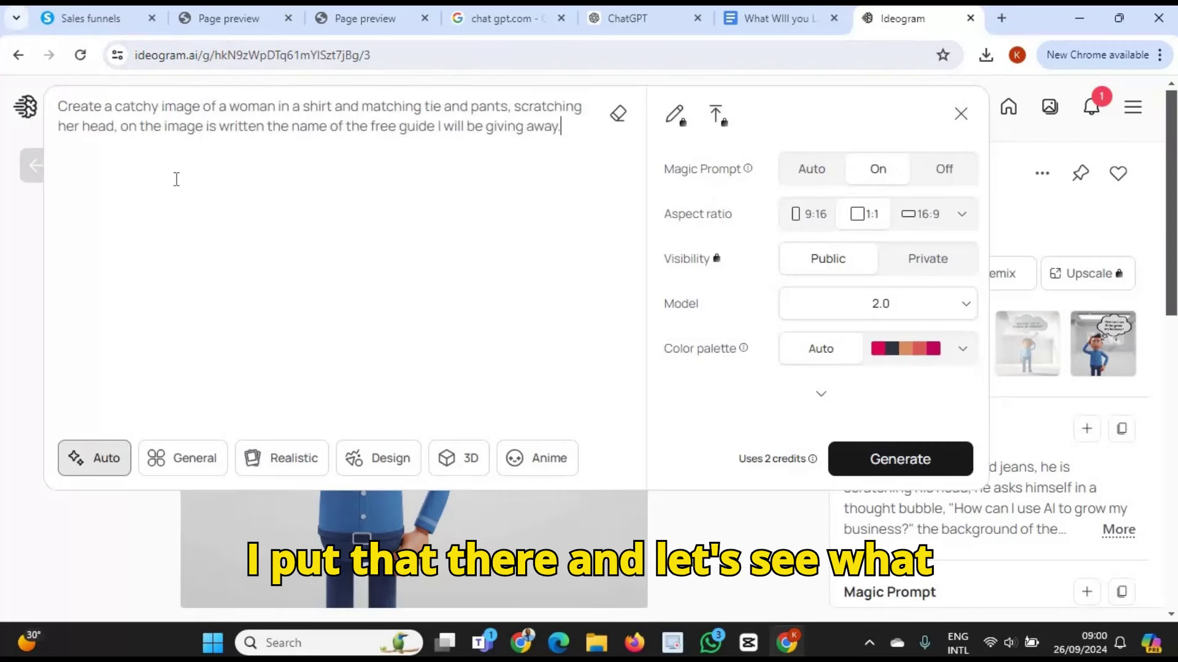
key("Return")
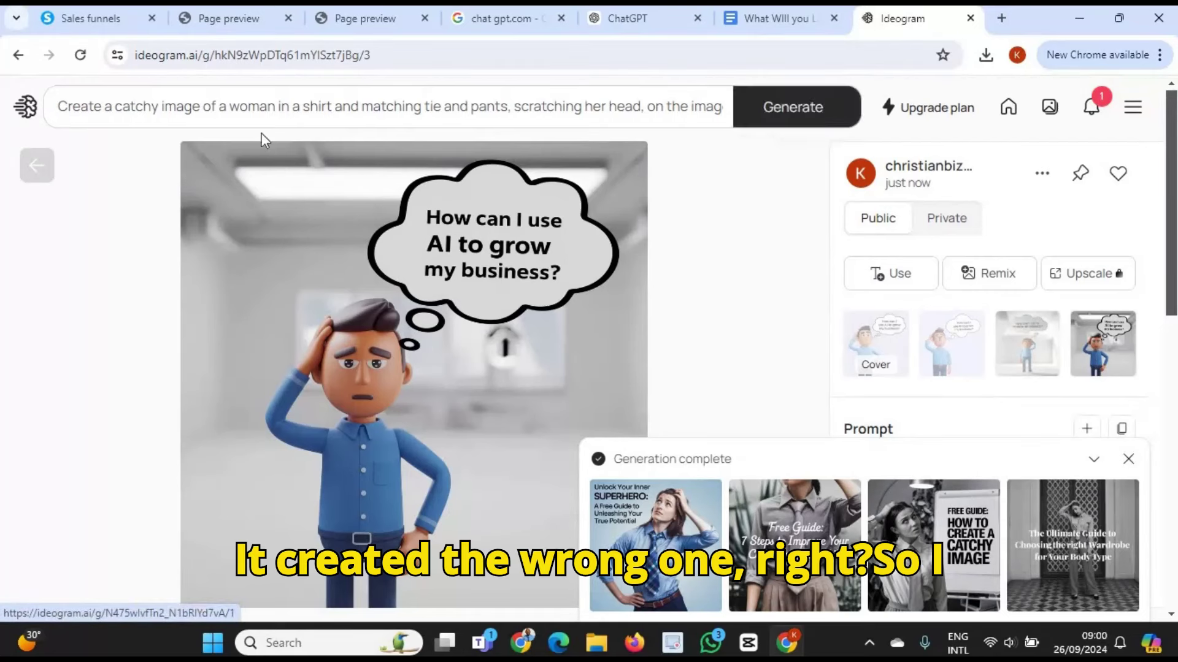
- Return to ChatGPT and copy the suggested landing page headline "Unlock Your Perfect Niche: AI-Powered Guide!"
left_click(622, 27)
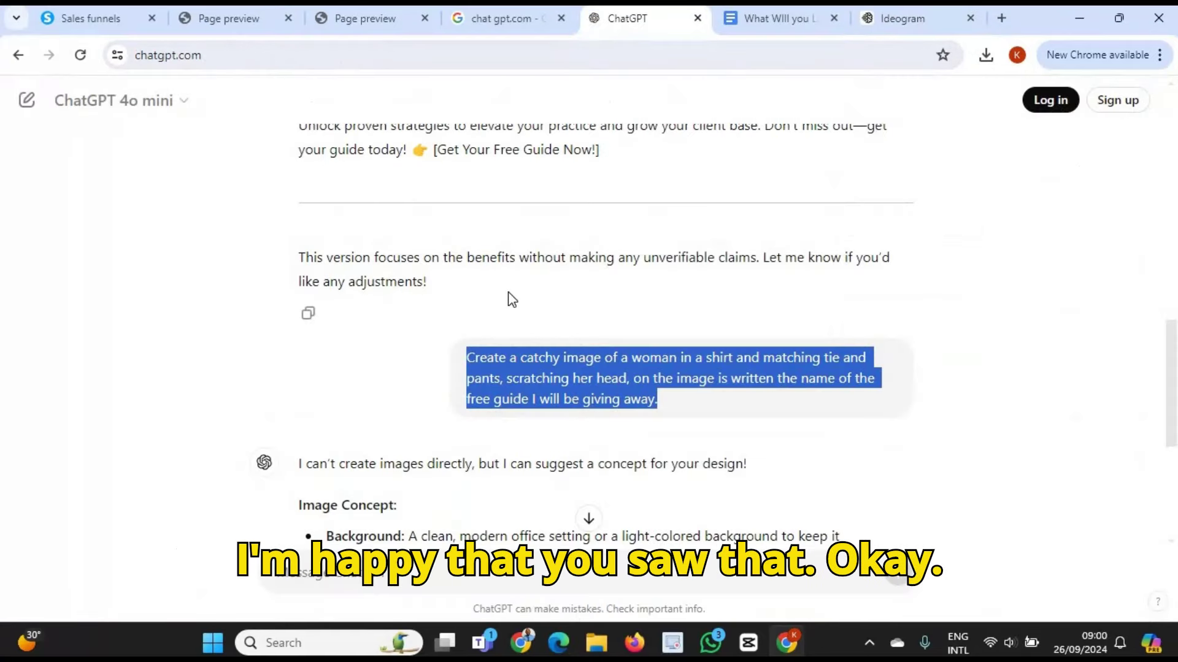
scroll(513, 299, "up", 6)
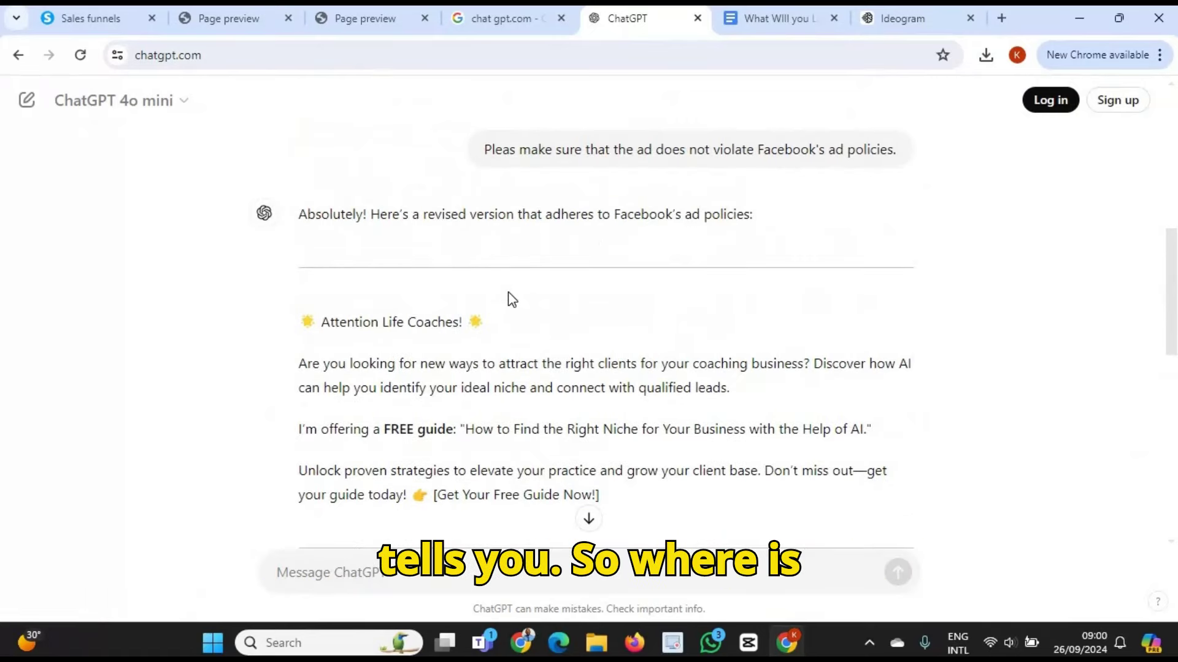
scroll(512, 299, "up", 9)
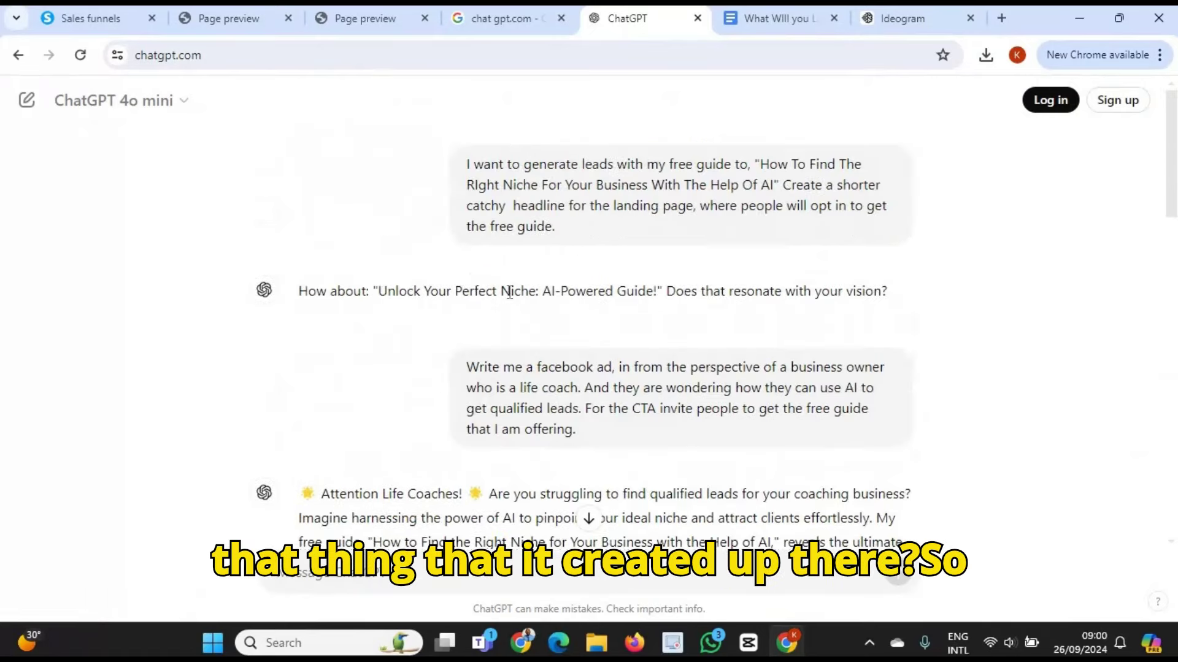
left_click_drag(379, 291, 657, 307)
key("ctrl+c")
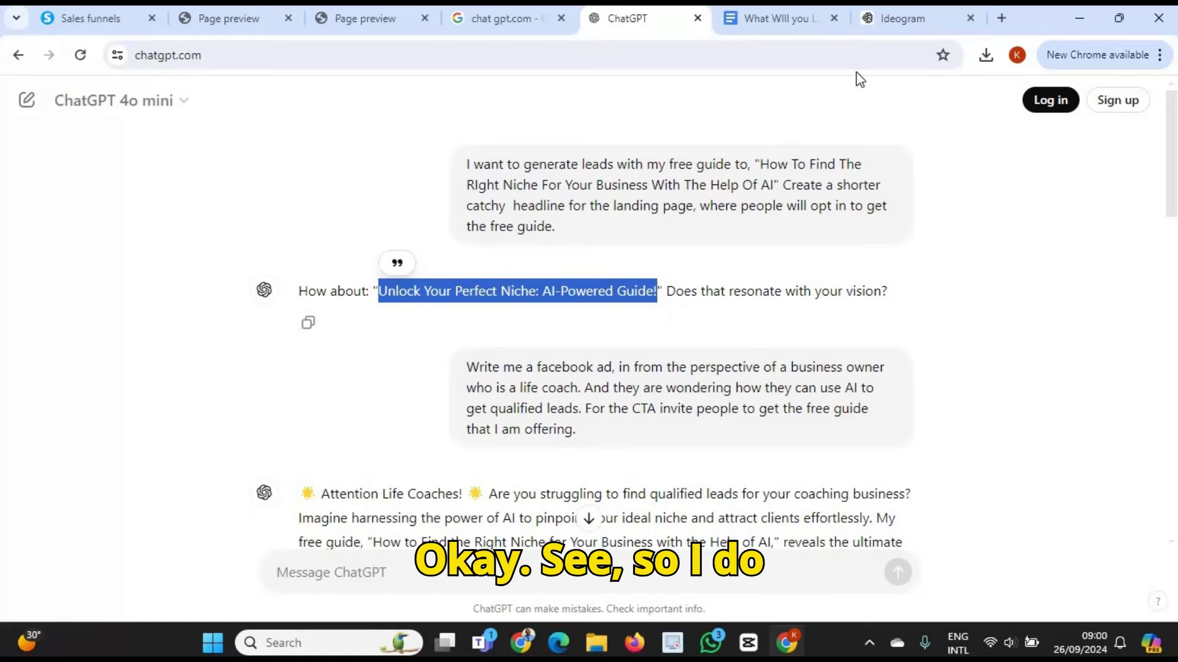
- Switch to Ideogram, replace the prompt's "the name of the free guide I will be giving away" with the copied headline, and generate new images
left_click(901, 18)
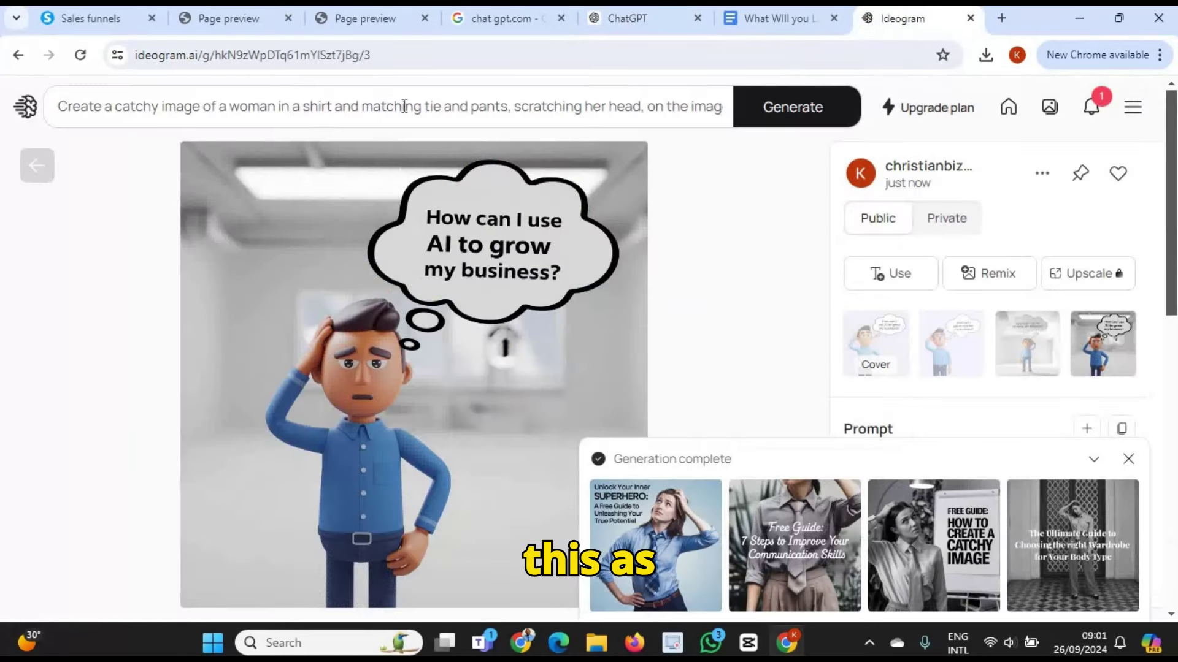
left_click(350, 116)
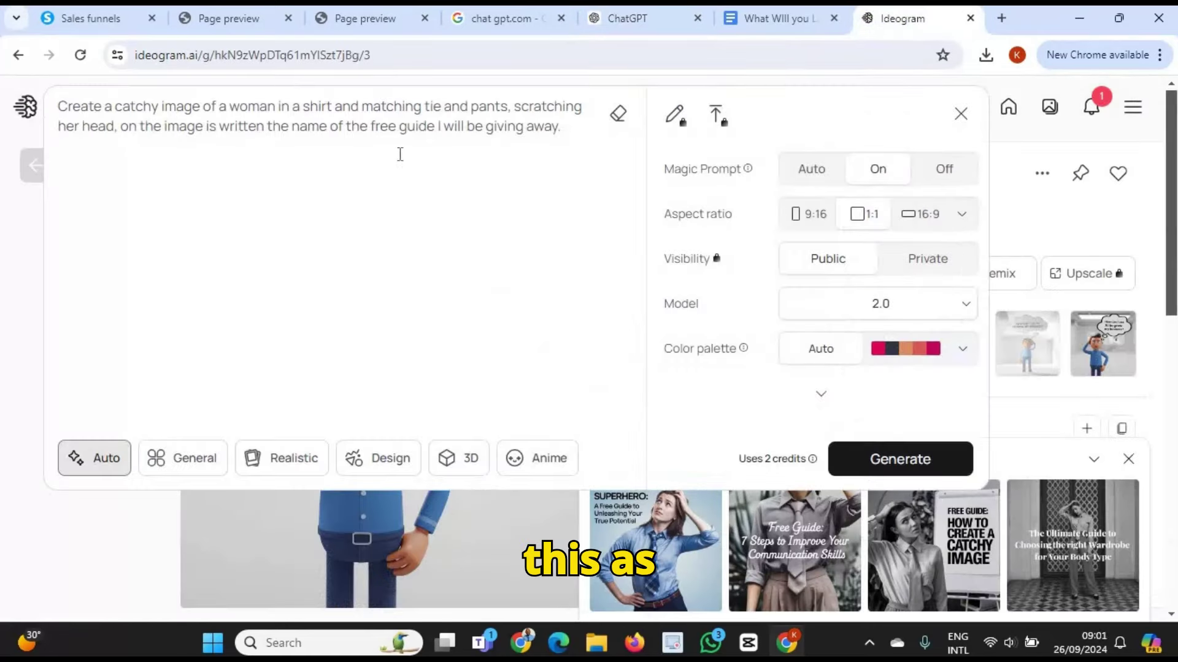
left_click_drag(558, 134, 268, 127)
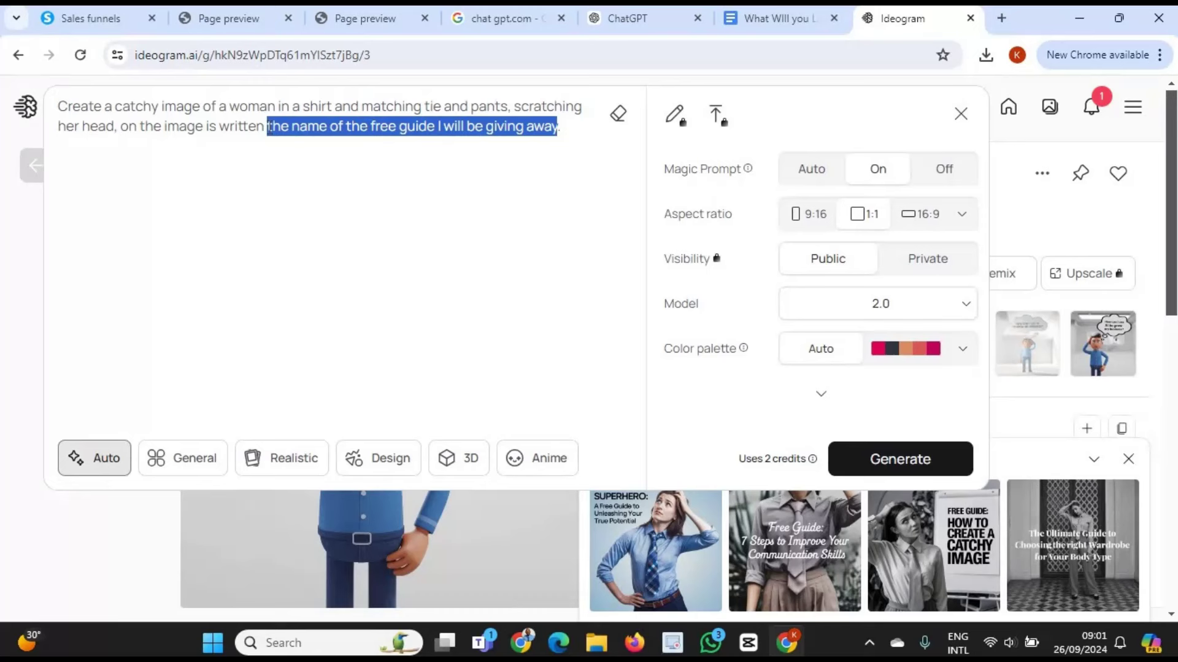
key("BackSpace")
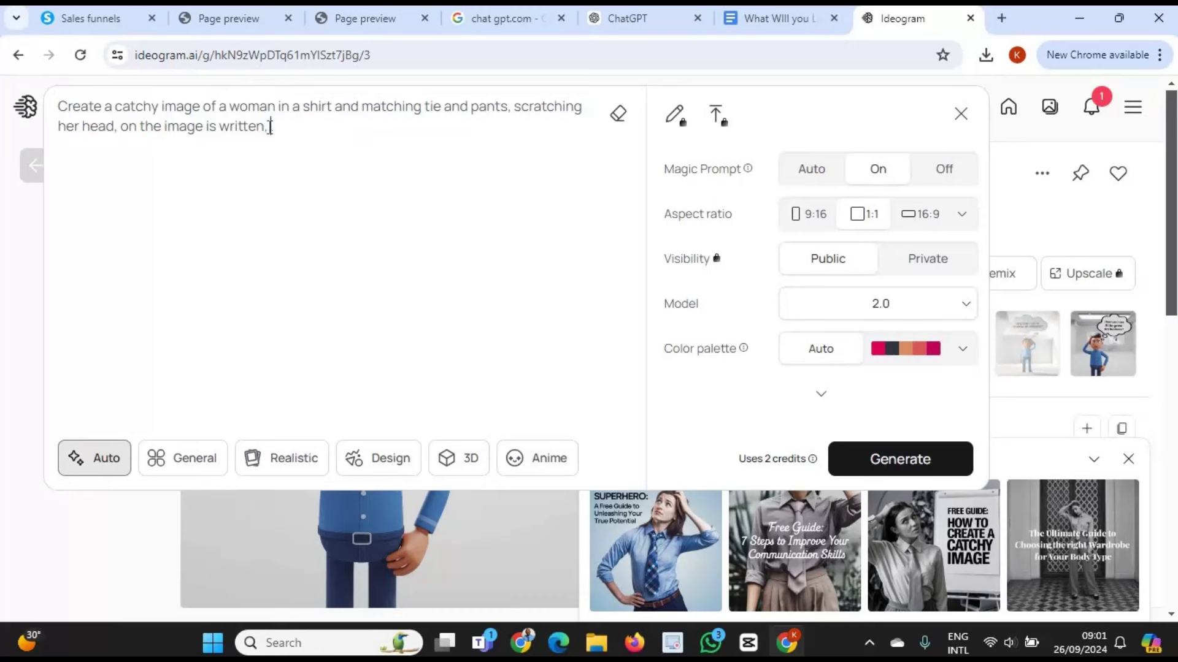
key("ctrl+v")
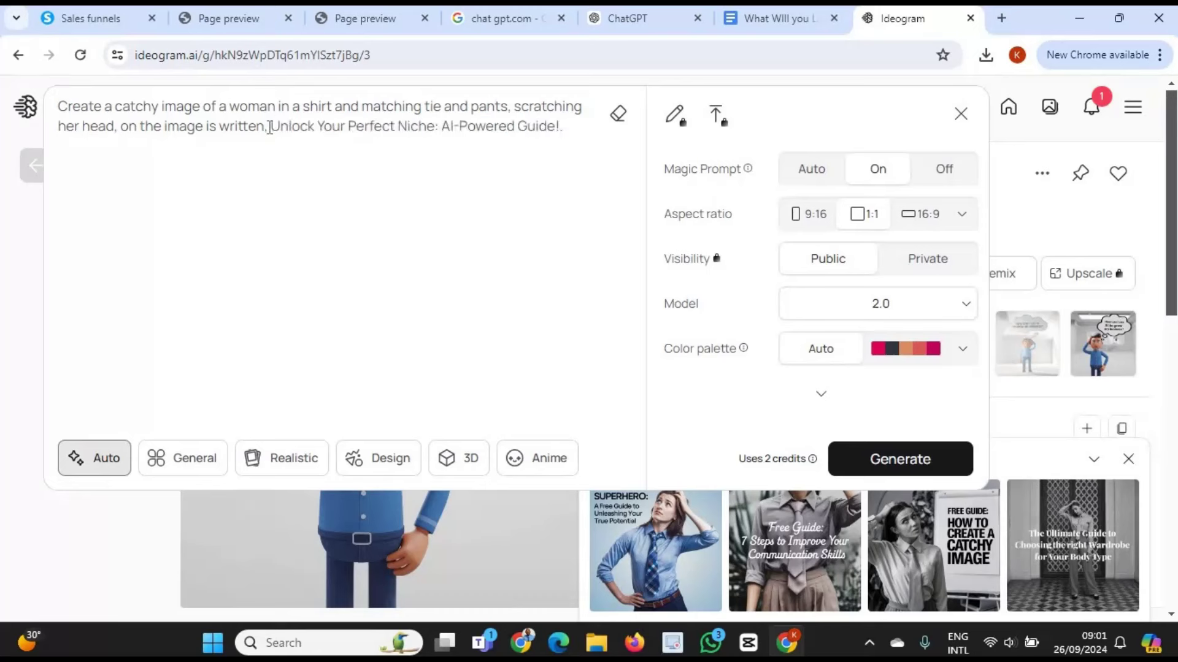
type("\"")
key("Return")
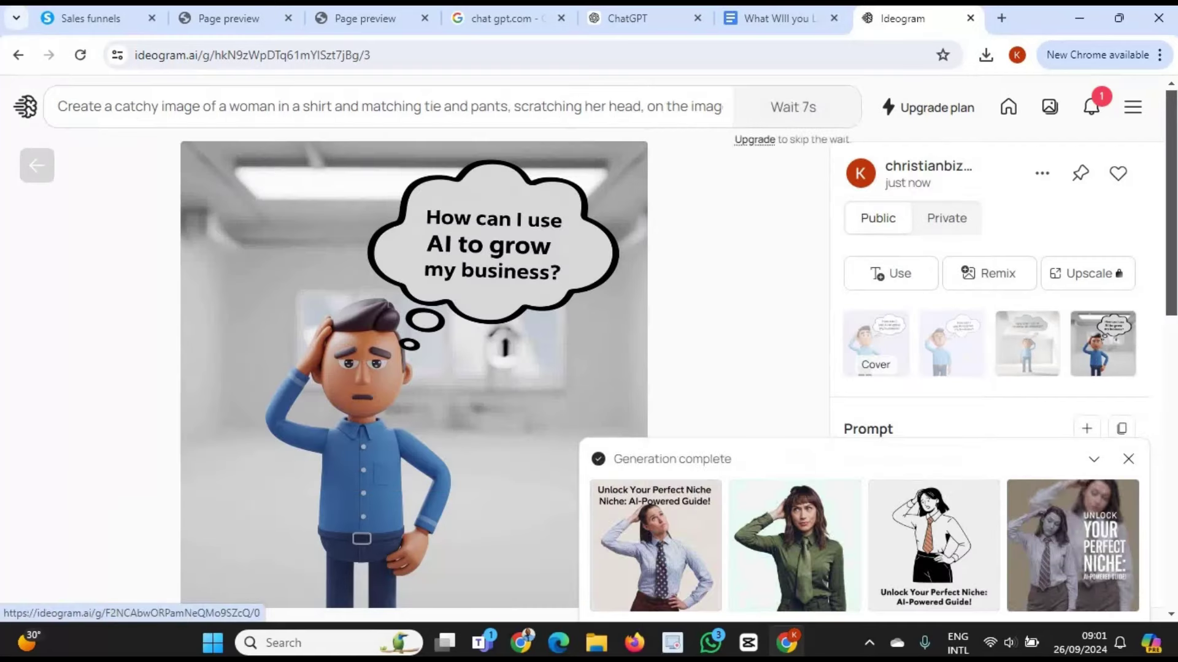
- View each of the four newly generated images at full size to compare them and their headline text
left_click(655, 540)
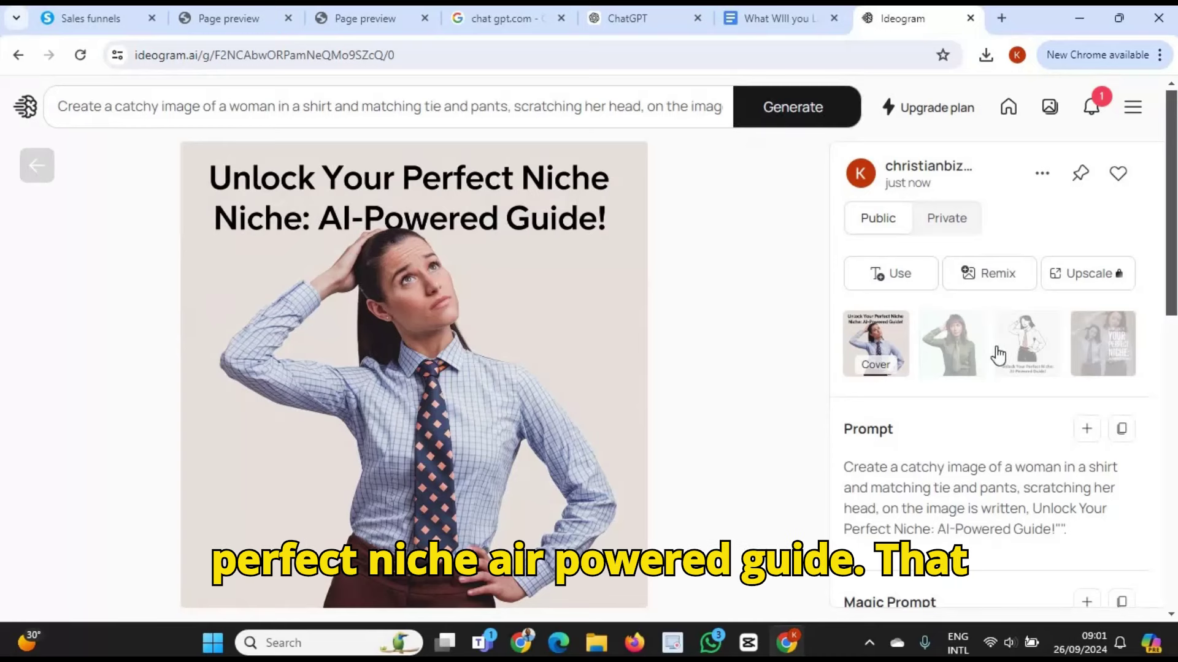
left_click(949, 358)
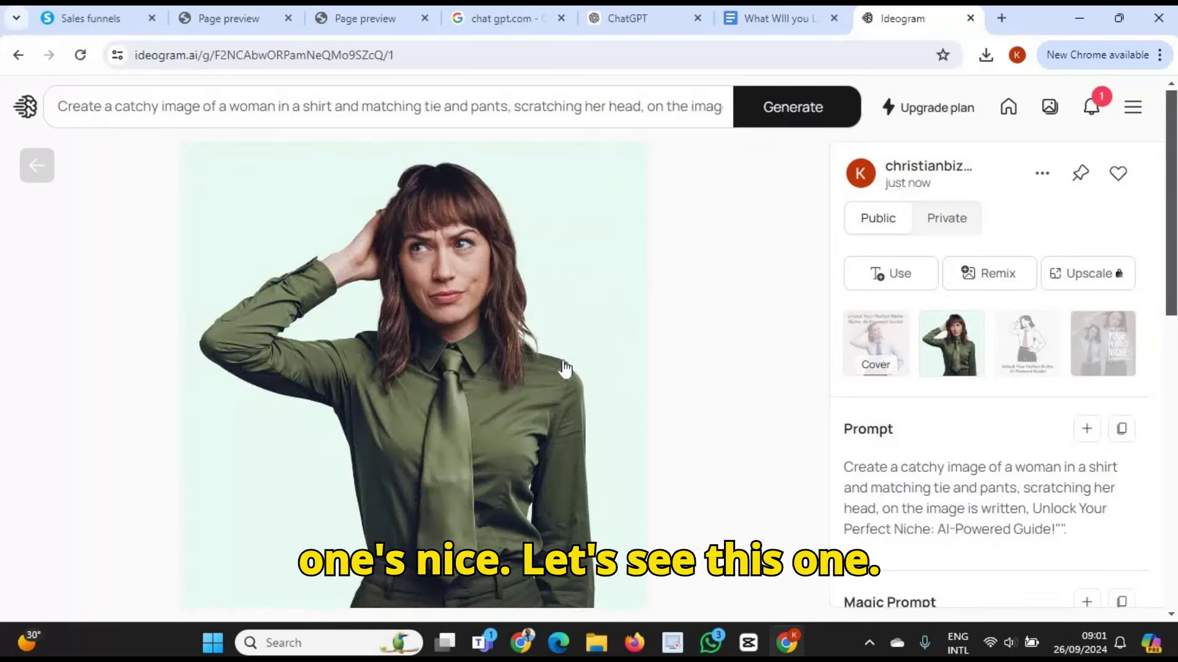
scroll(561, 368, "down", 3)
scroll(560, 368, "up", 3)
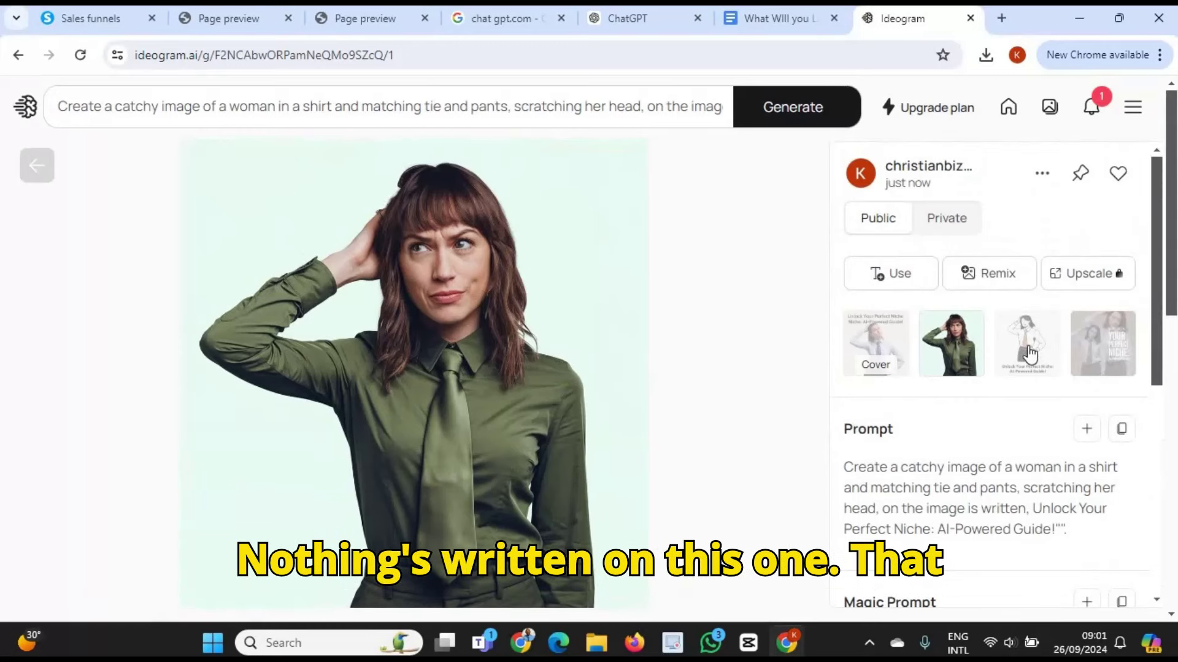
left_click(1030, 354)
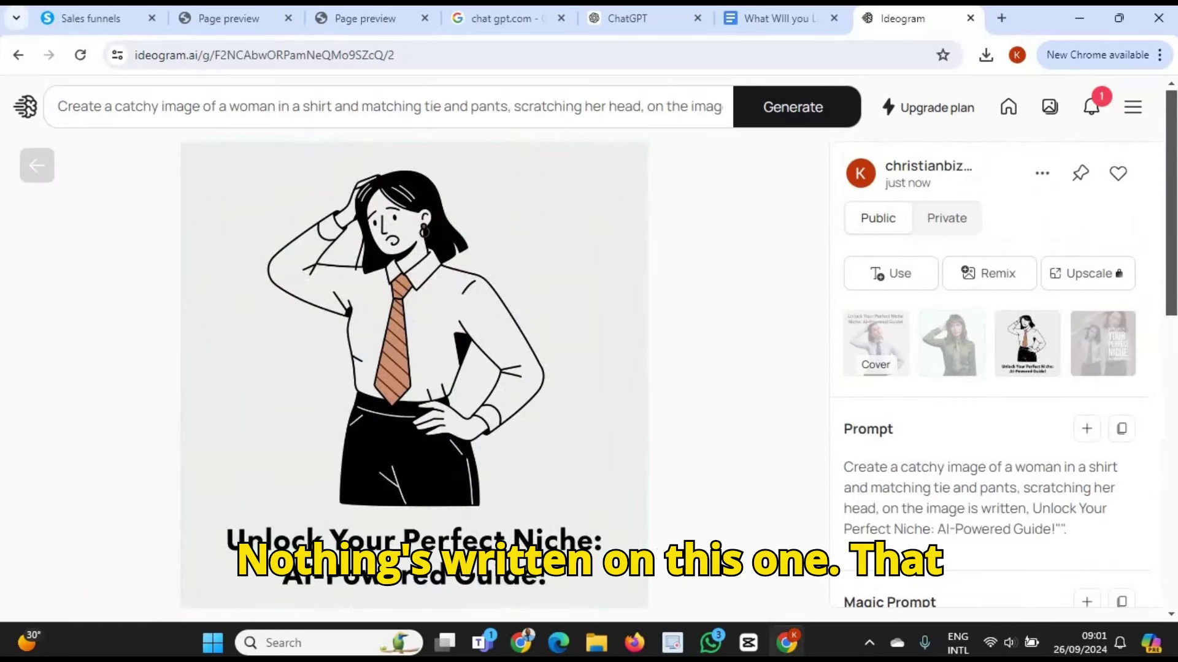
key("Right")
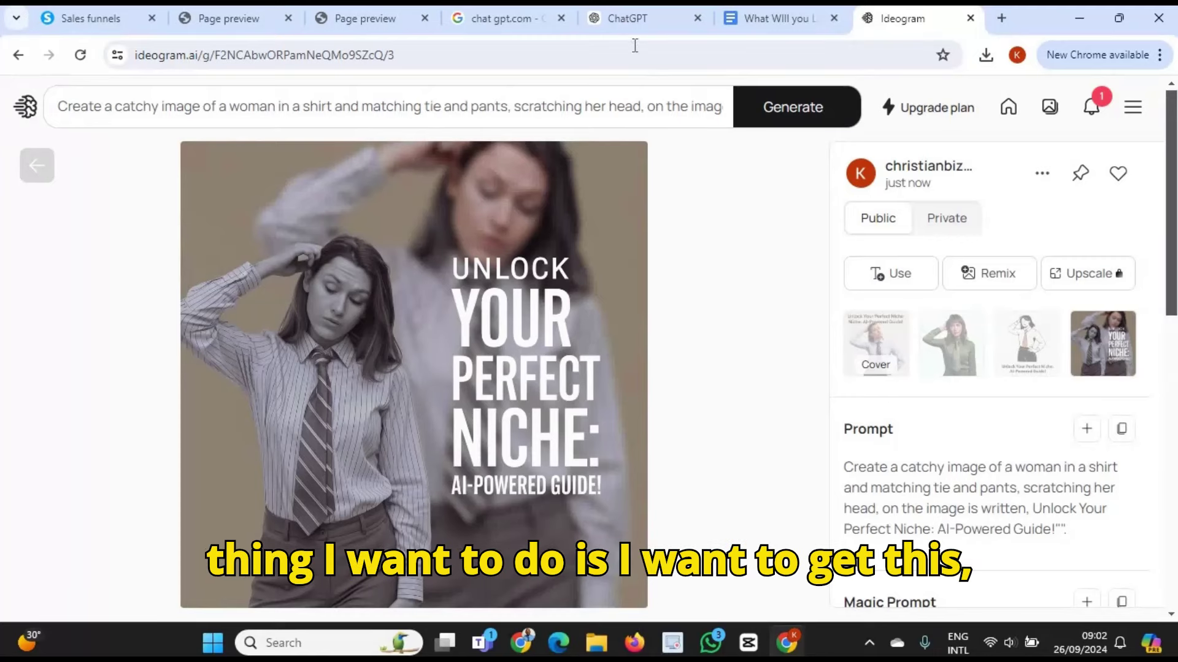
- Return to ChatGPT and copy the highlighted headline "Unlock Your Perfect Niche: AI-Powered Guide!" again
left_click(639, 22)
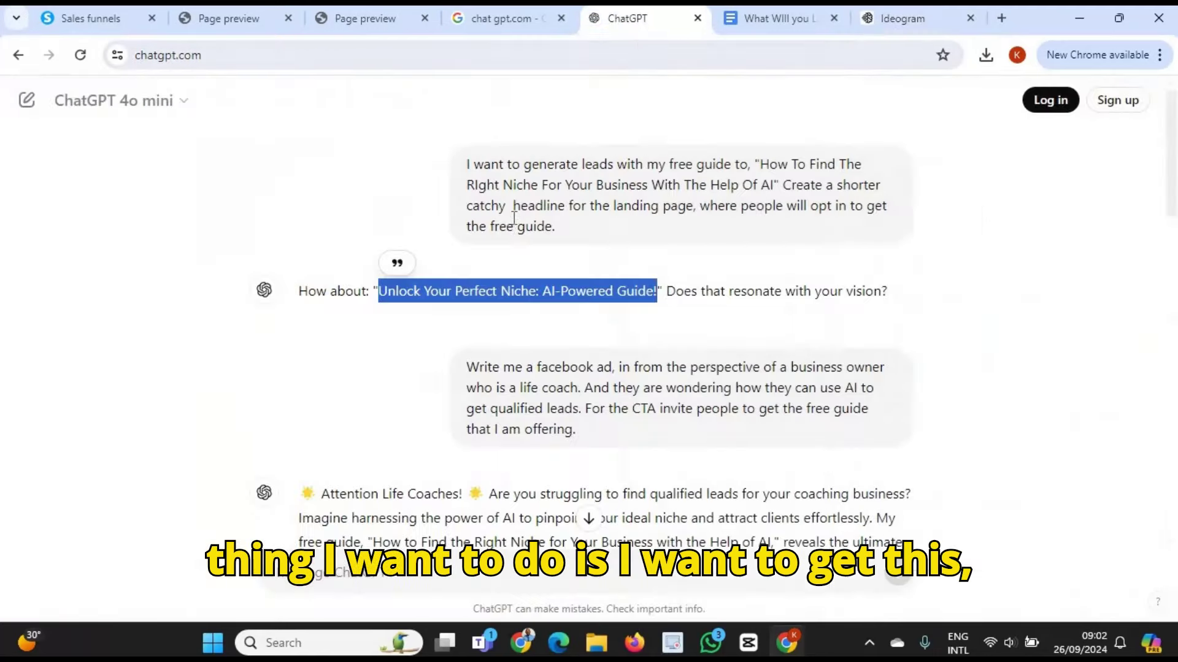
right_click(513, 291)
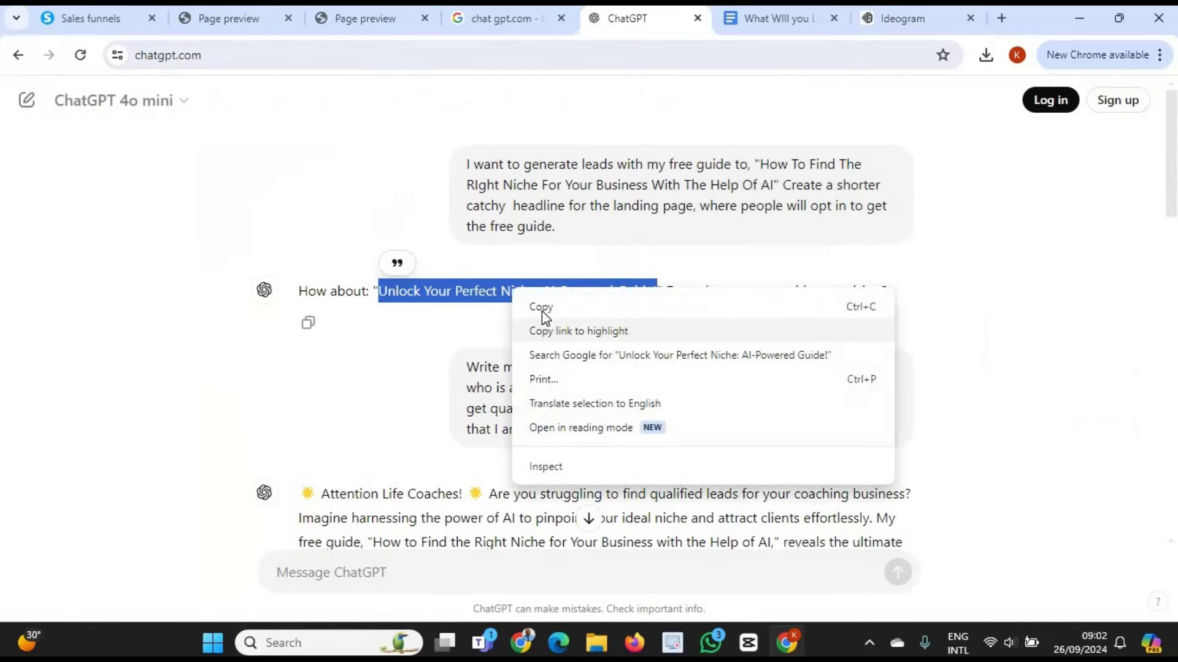
left_click(342, 156)
- Switch to the systeme.io Demo funnel, browse the squeeze page templates and choose the Pareto Summit Resources template
left_click(93, 23)
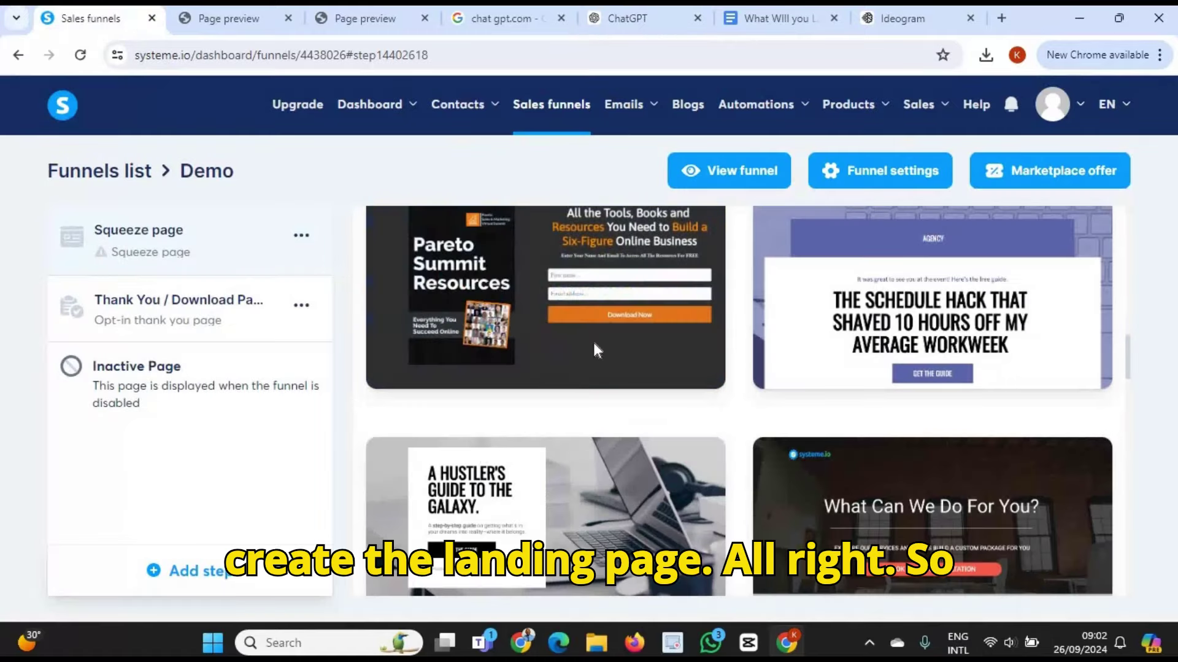
scroll(593, 340, "up", 4)
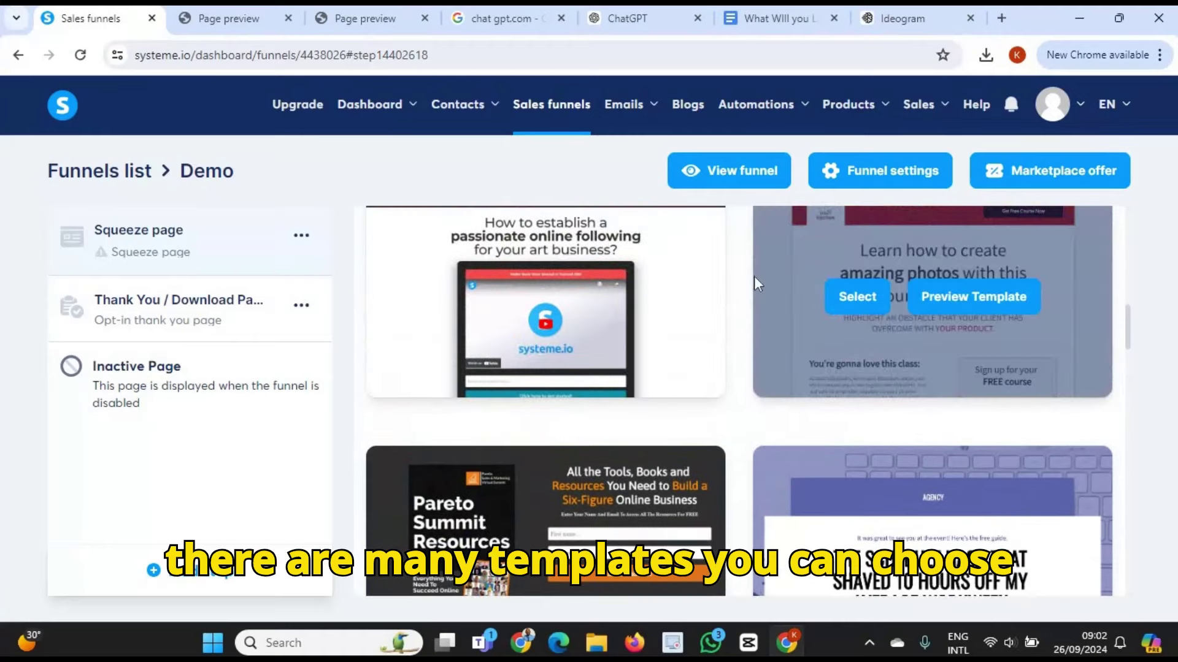
scroll(710, 288, "up", 4)
scroll(710, 288, "down", 7)
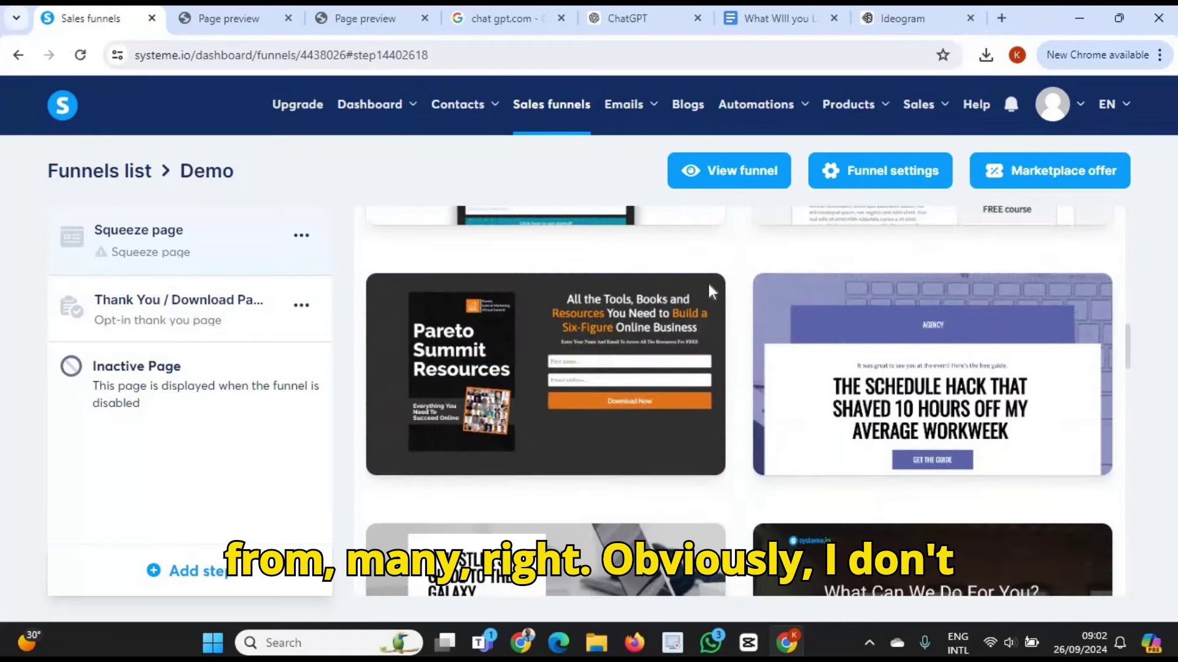
scroll(875, 252, "up", 4)
scroll(876, 252, "up", 8)
scroll(876, 310, "down", 4)
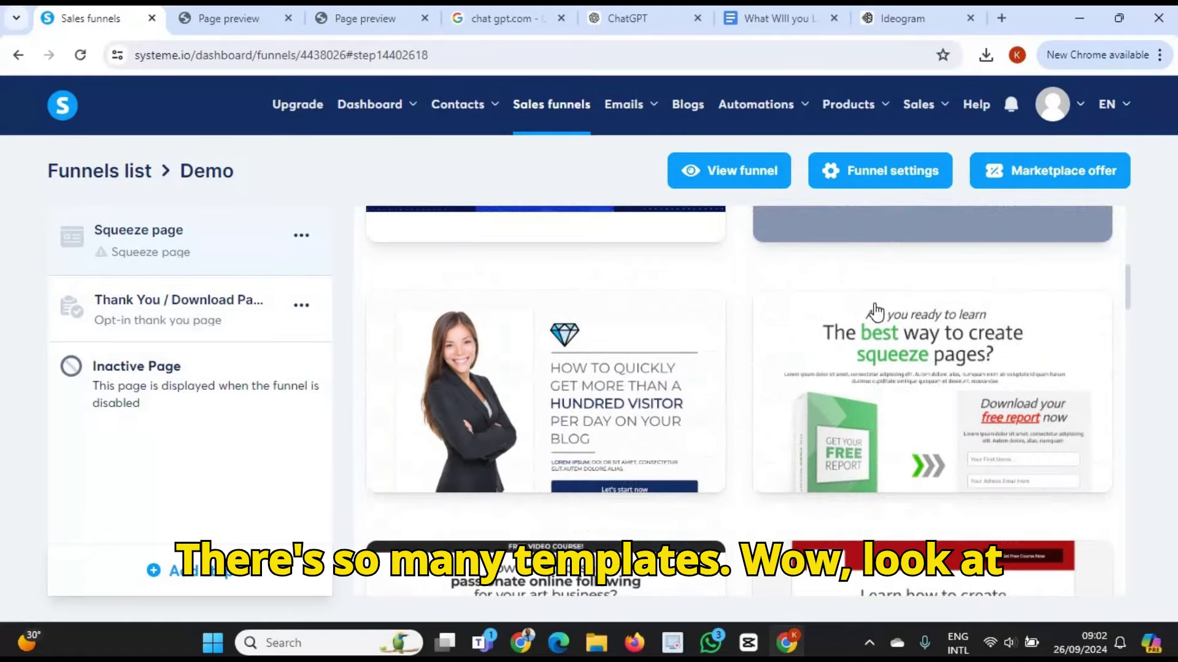
scroll(875, 310, "down", 7)
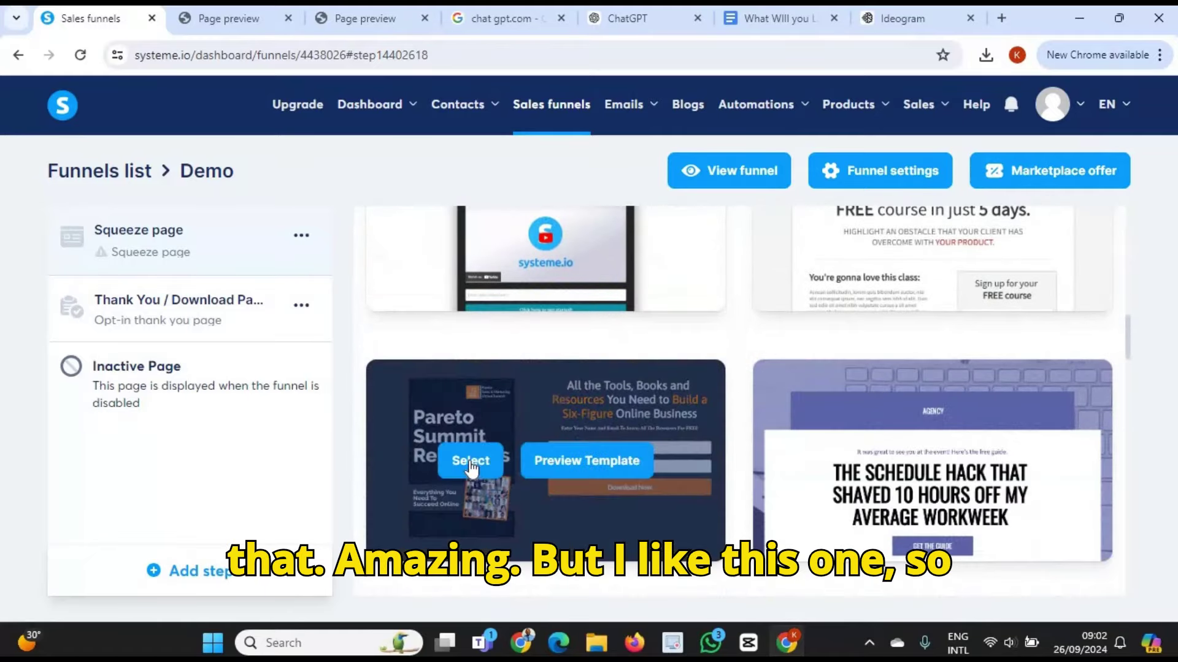
left_click(471, 462)
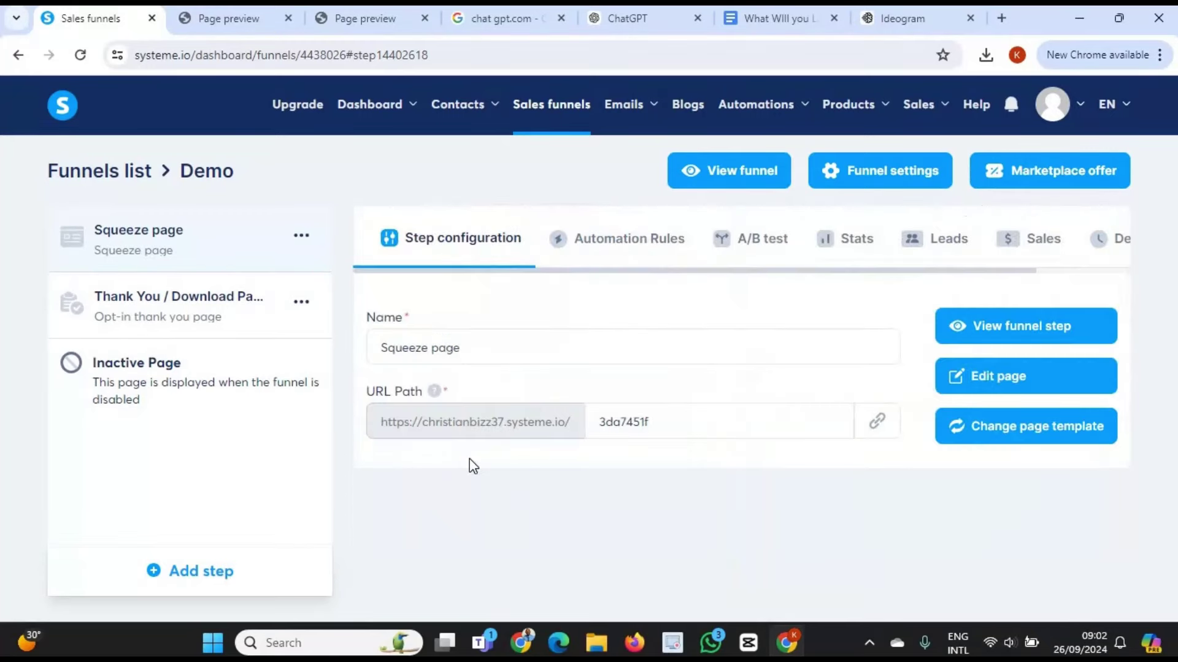
- Open the squeeze page in the page editor and look over the template's headline, opt-in fields and download button
left_click(995, 385)
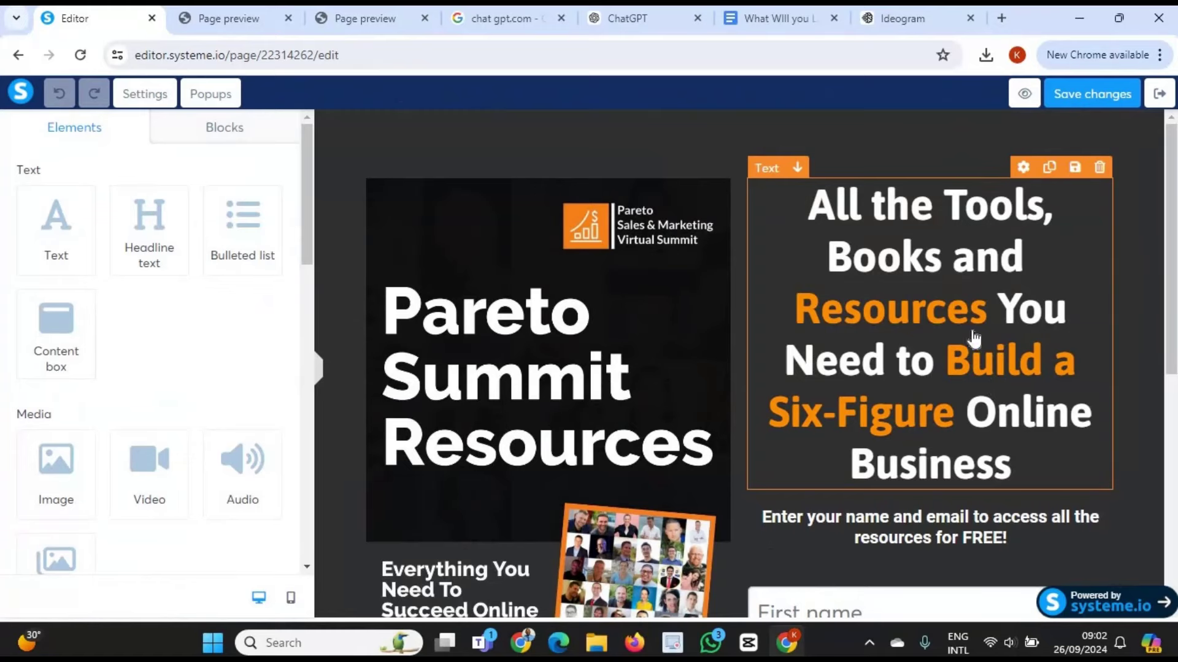
scroll(950, 328, "down", 4)
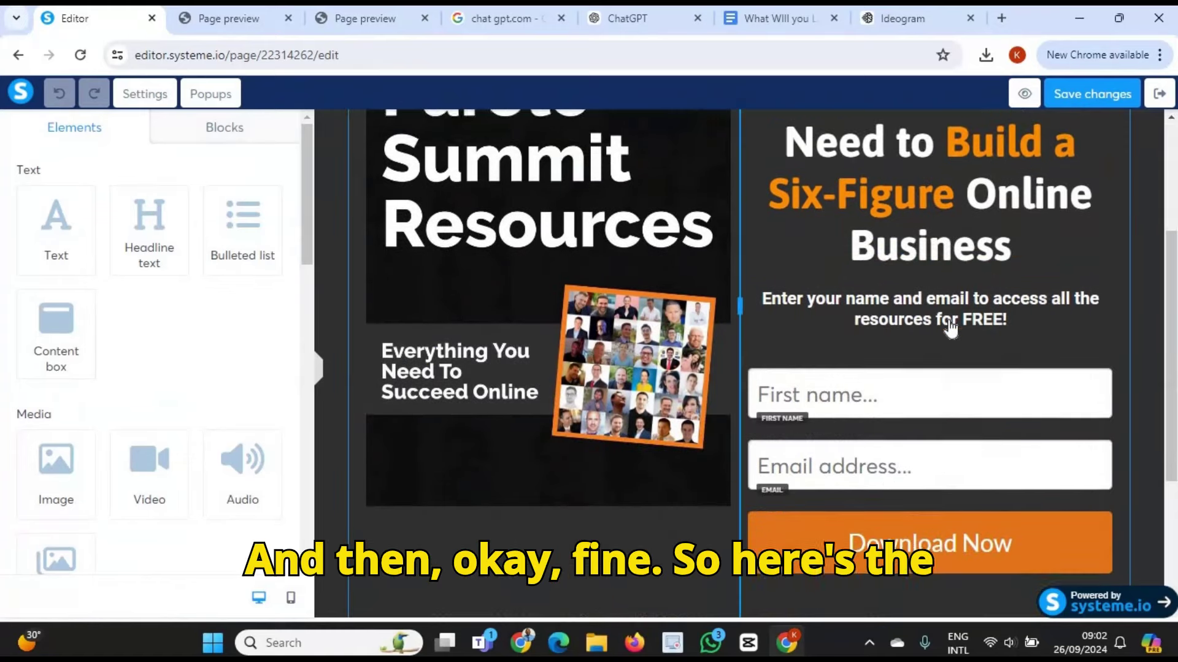
scroll(950, 328, "up", 4)
scroll(950, 328, "down", 6)
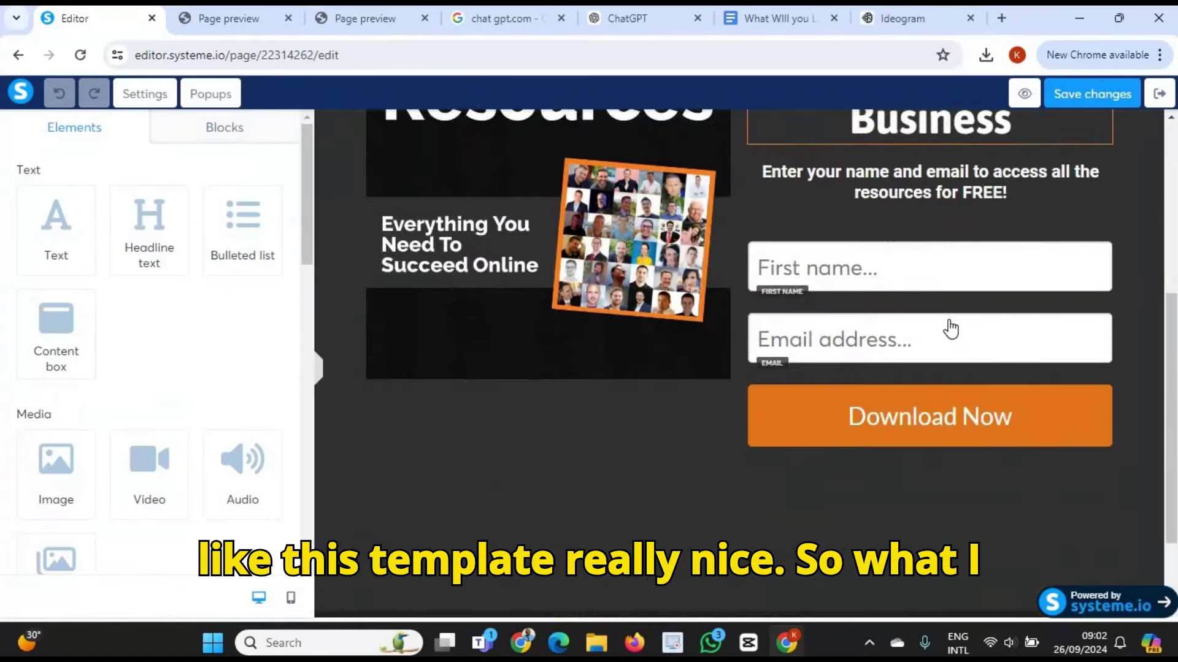
scroll(950, 328, "up", 6)
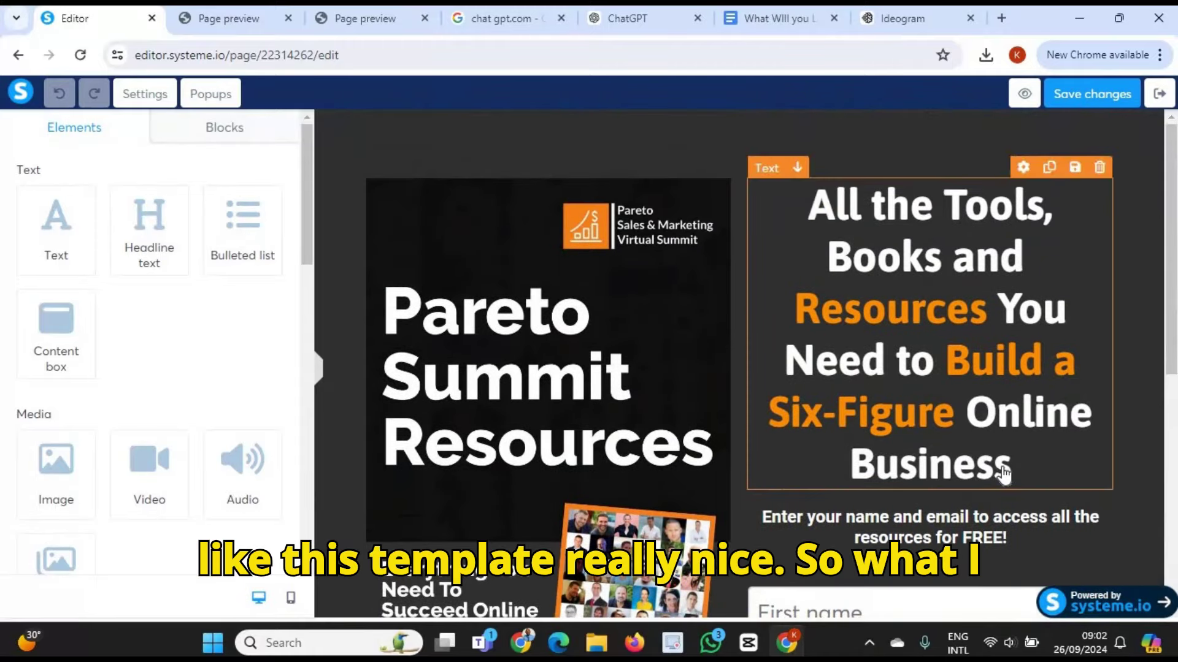
- Paste "Unlock Your Perfect Niche: AI-Powered Guide!" at the end of the template's headline text
left_click(995, 467)
left_click(1013, 468)
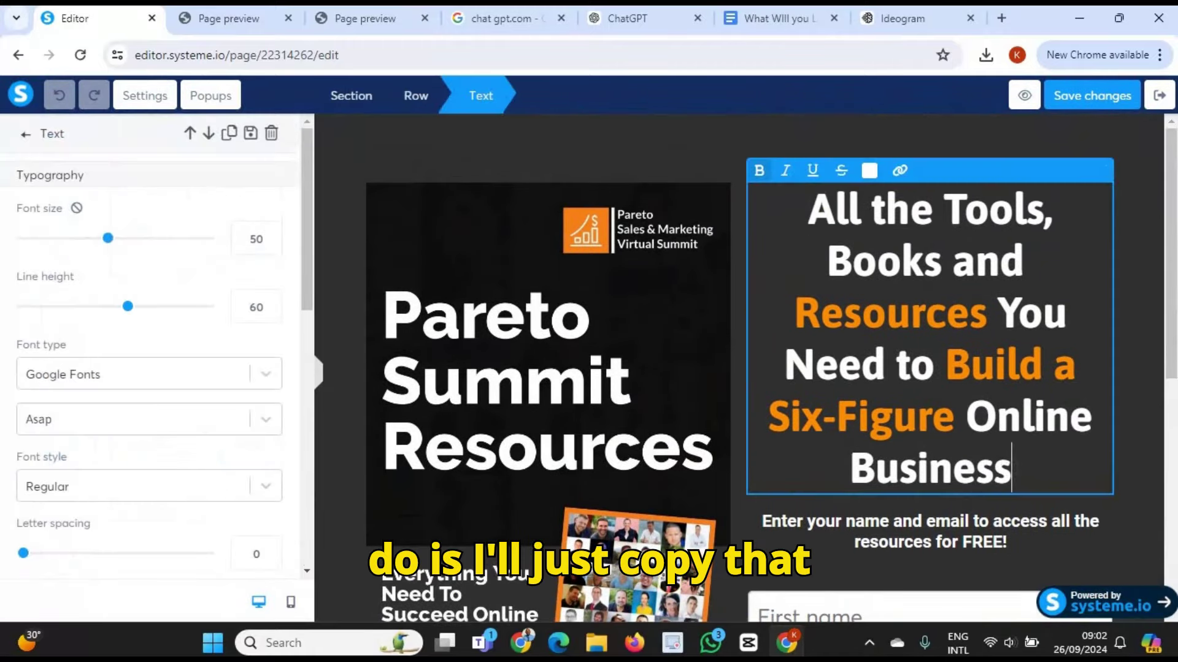
type("Unlock Your Perfect Niche: AI-Powered Guide!")
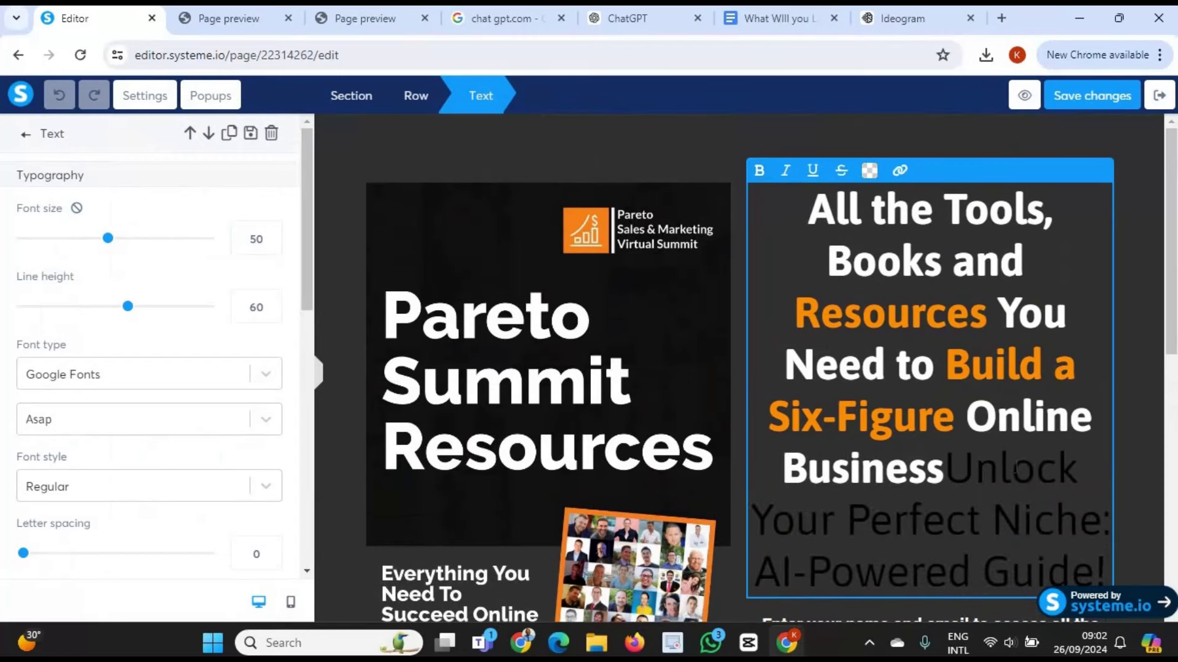
scroll(981, 453, "down", 3)
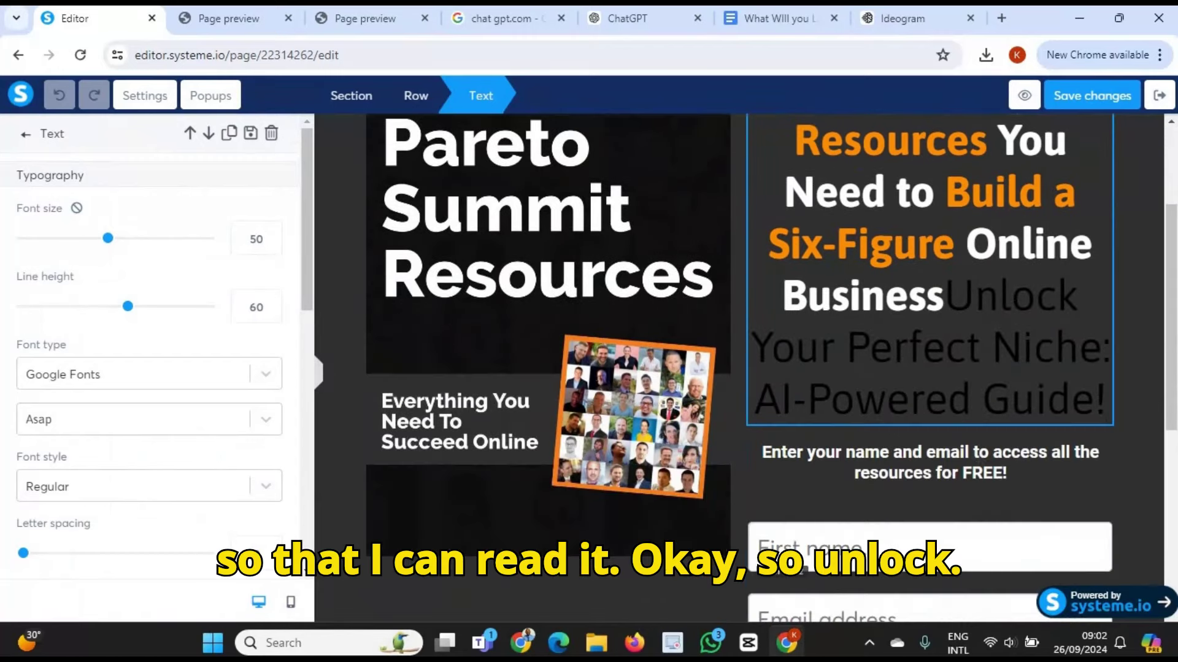
scroll(771, 368, "up", 3)
- Replace the headline's opening words "All the Tools, Books and" with "Unlock Your"
left_click(815, 213)
type("U")
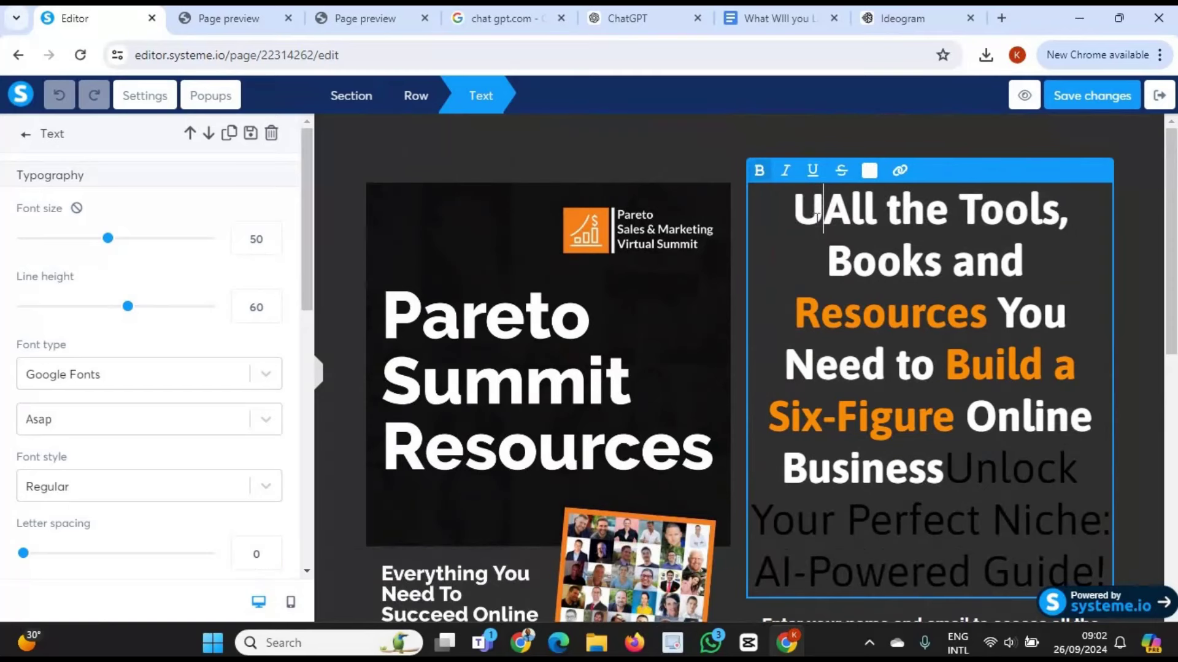
type("nlock Your")
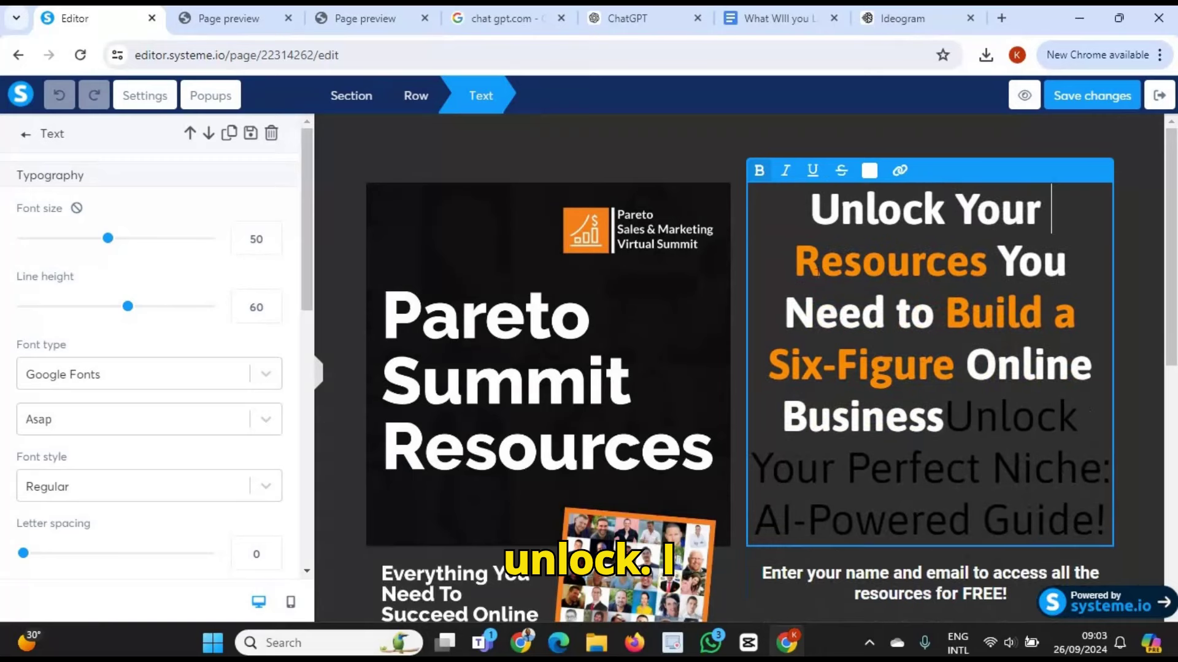
- Insert "Perfect NIche" in orange before "Resources" and enter "Ai-Powered Guide!" in the white headline text after it
type("Perfec")
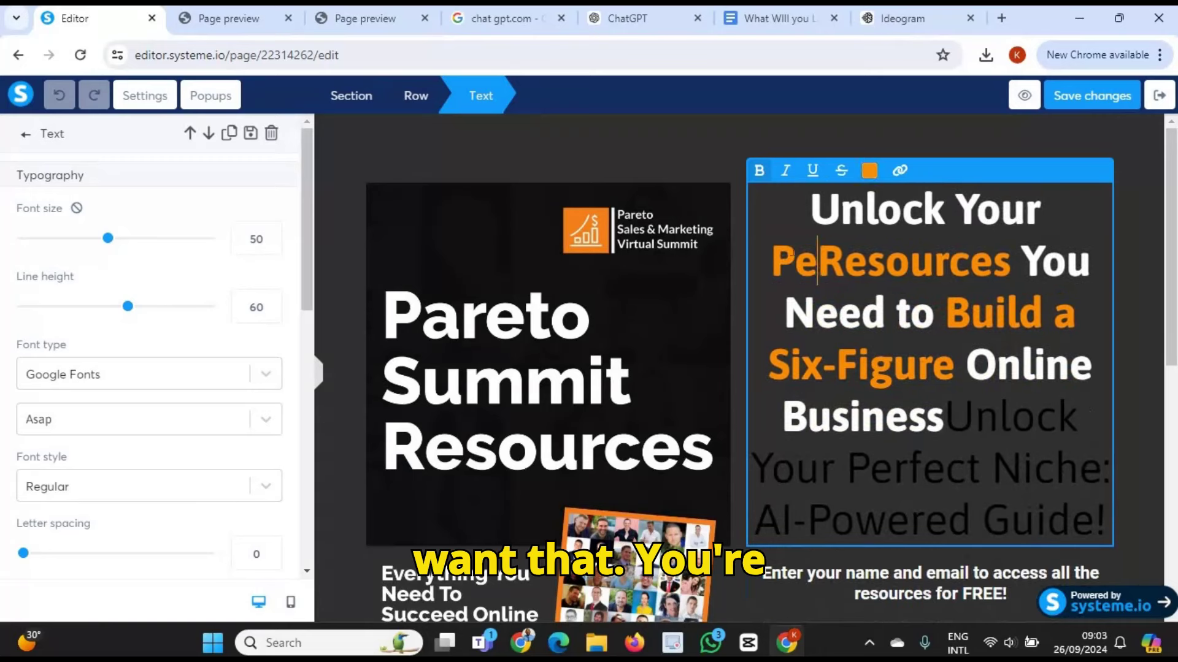
type("t")
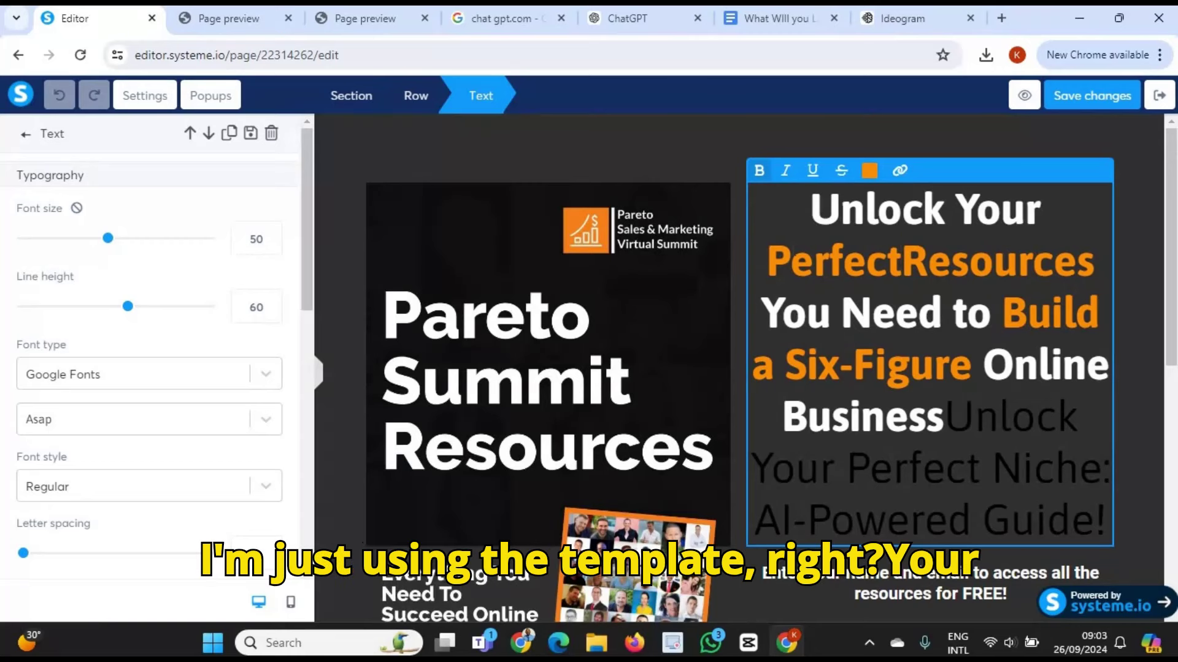
type(" NIche")
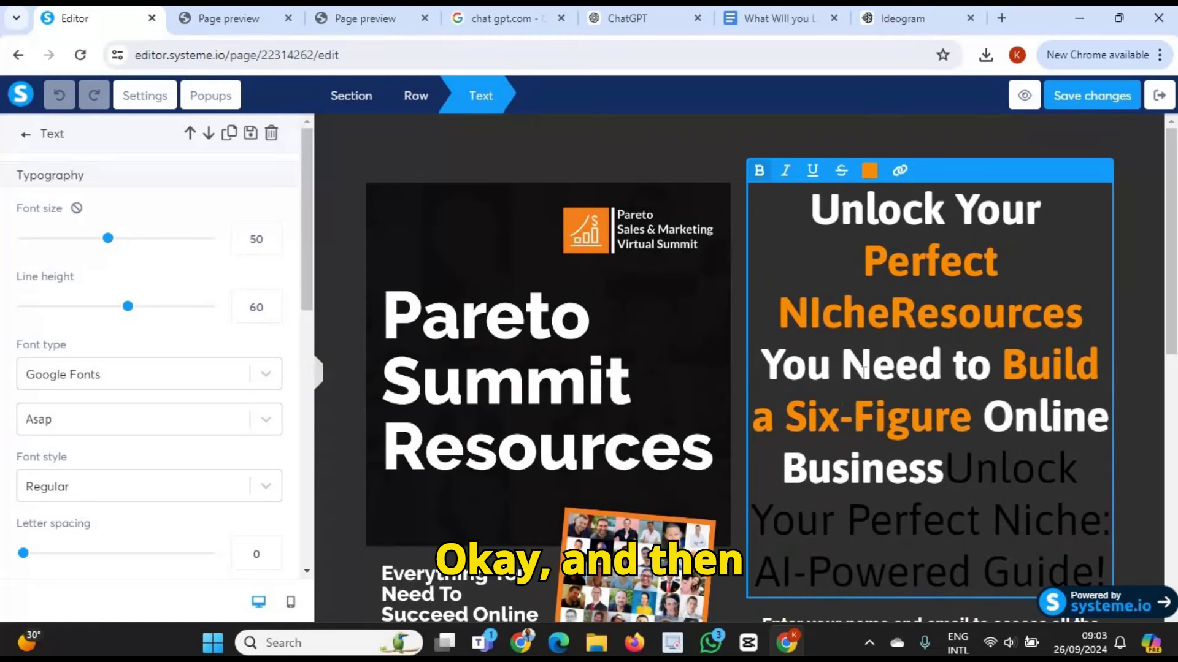
type("Ai-Powered Guide!")
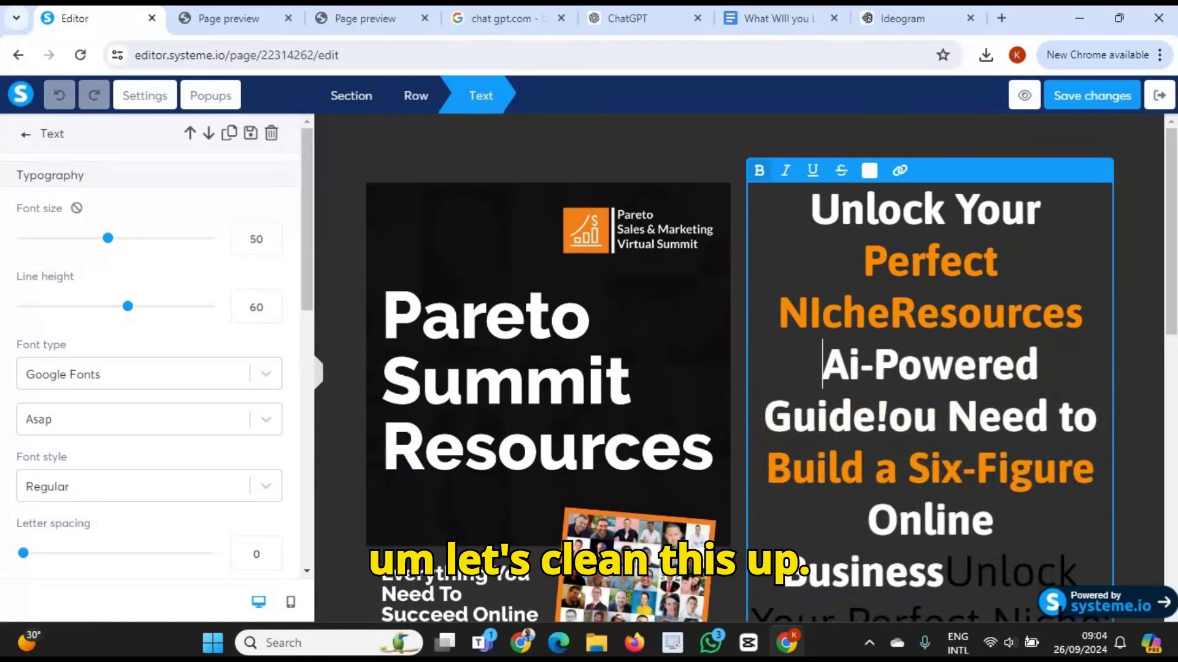
- Delete the leftover template and pasted text following "Ai-Powered Guide!" in the headline
left_click_drag(842, 417, 1023, 326)
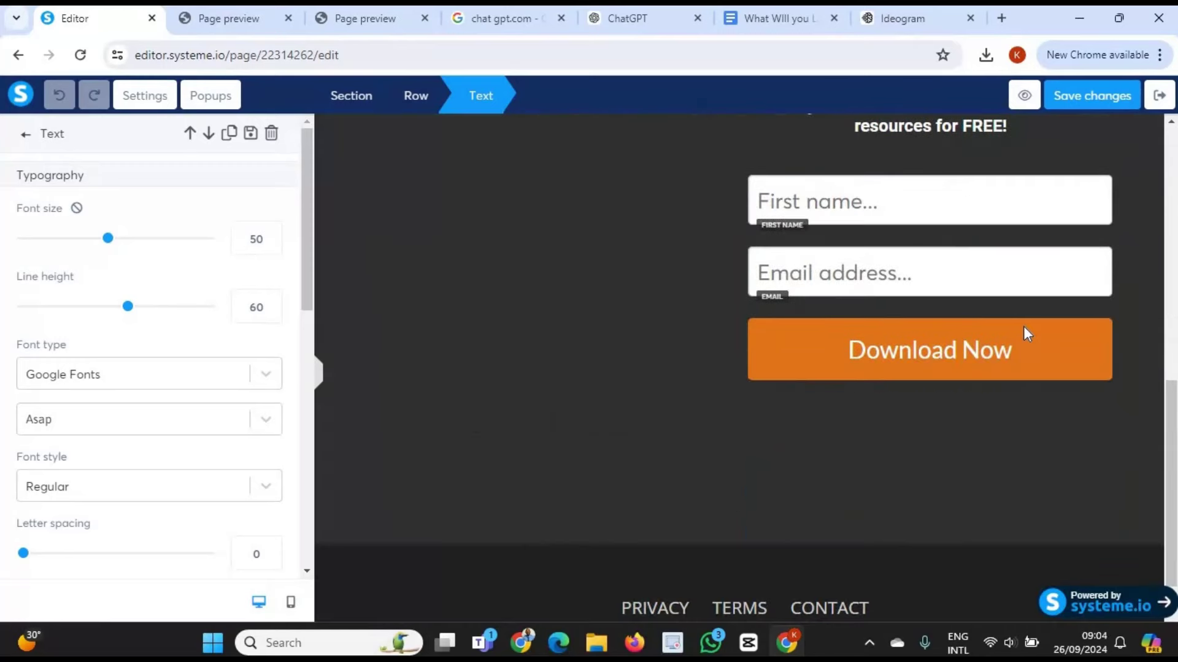
key("BackSpace")
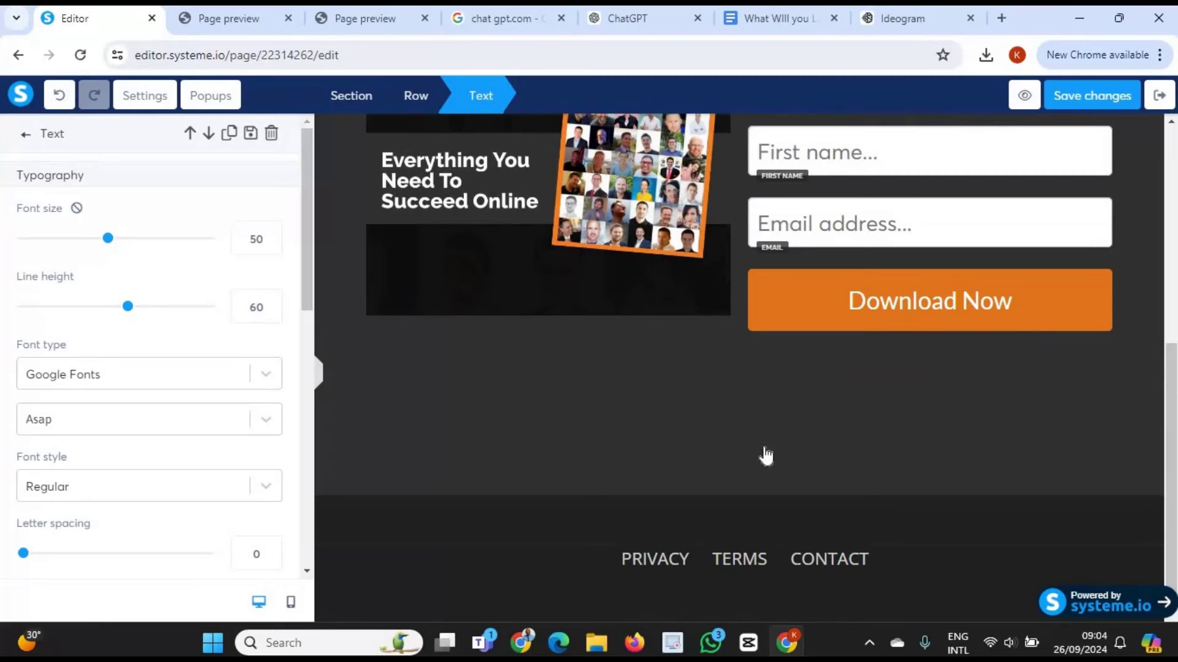
scroll(1025, 329, "up", 1)
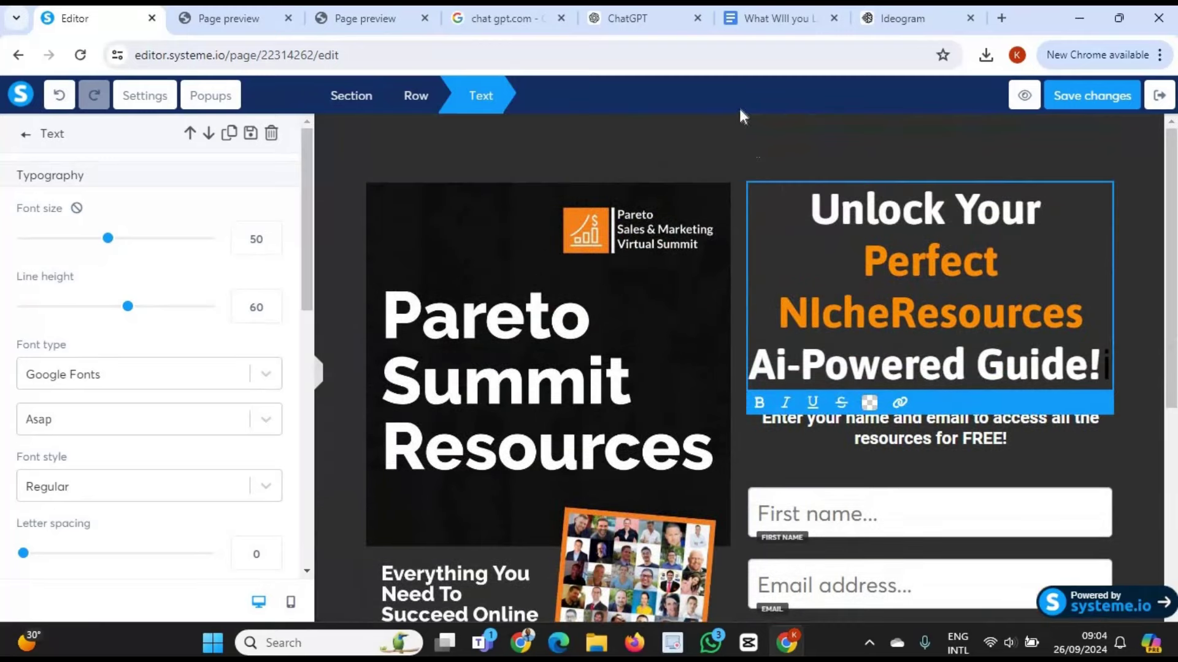
- Edit the text below the headline to read "Enter your name and email to access the resource for FREE!"
key("Escape")
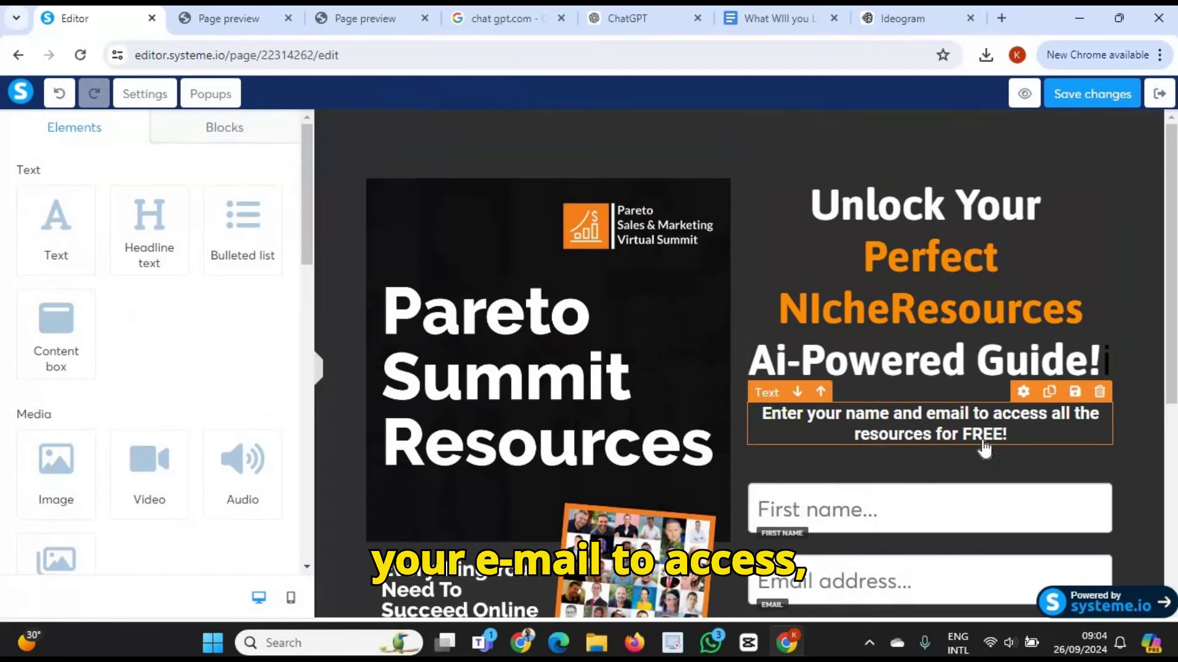
left_click(932, 437)
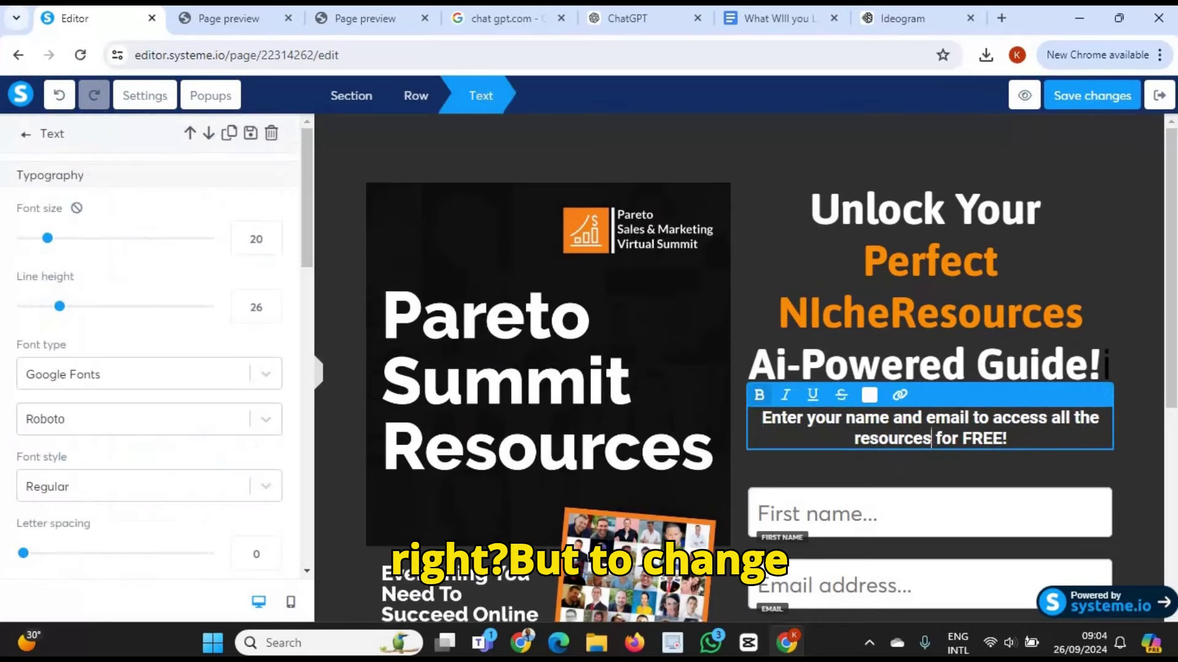
key("BackSpace")
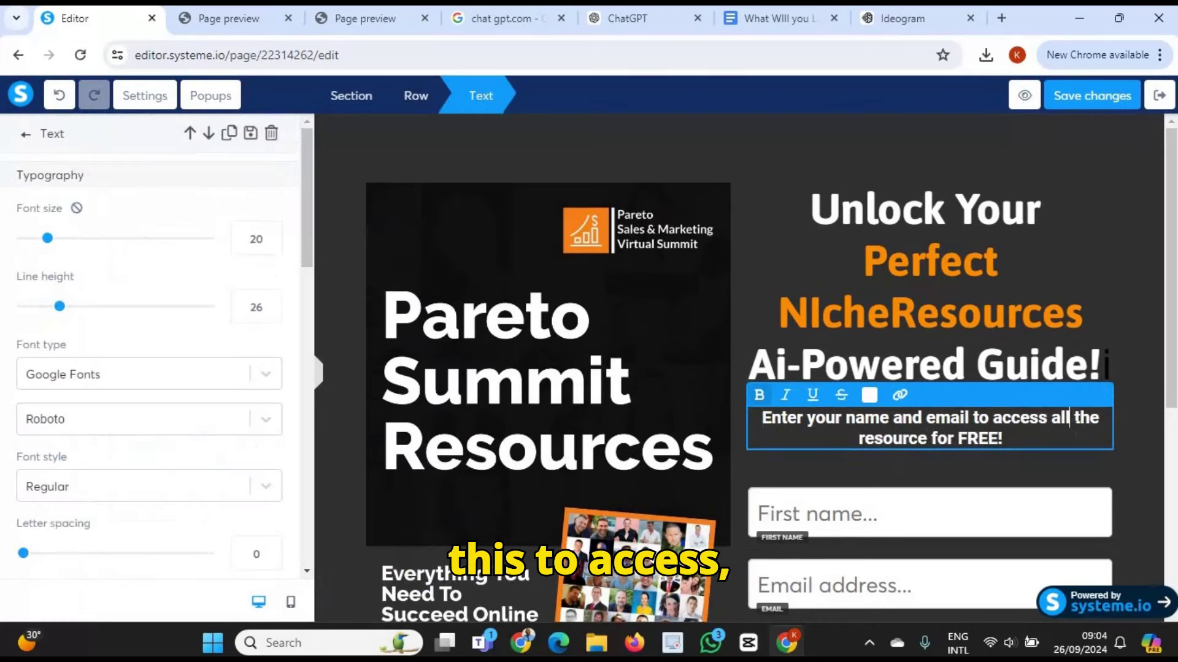
key("BackSpace")
key("BackSpace")
key("BackSpace")
key("BackSpace")
key("BackSpace")
key("BackSpace")
key("BackSpace")
key("BackSpace")
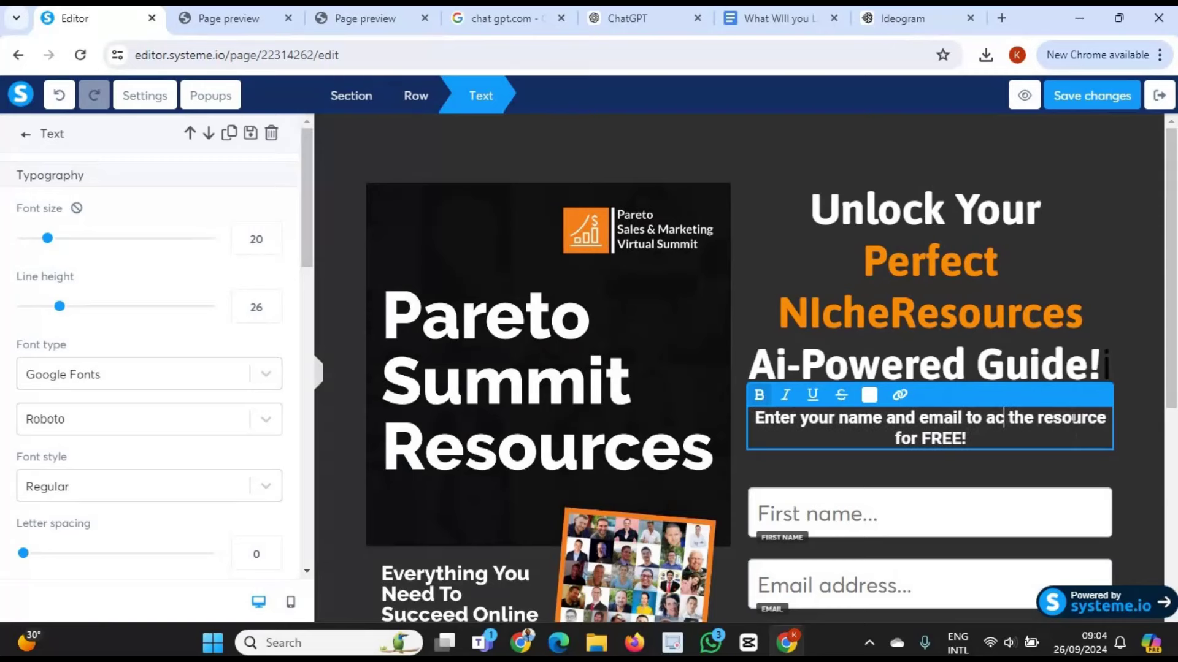
type("cess")
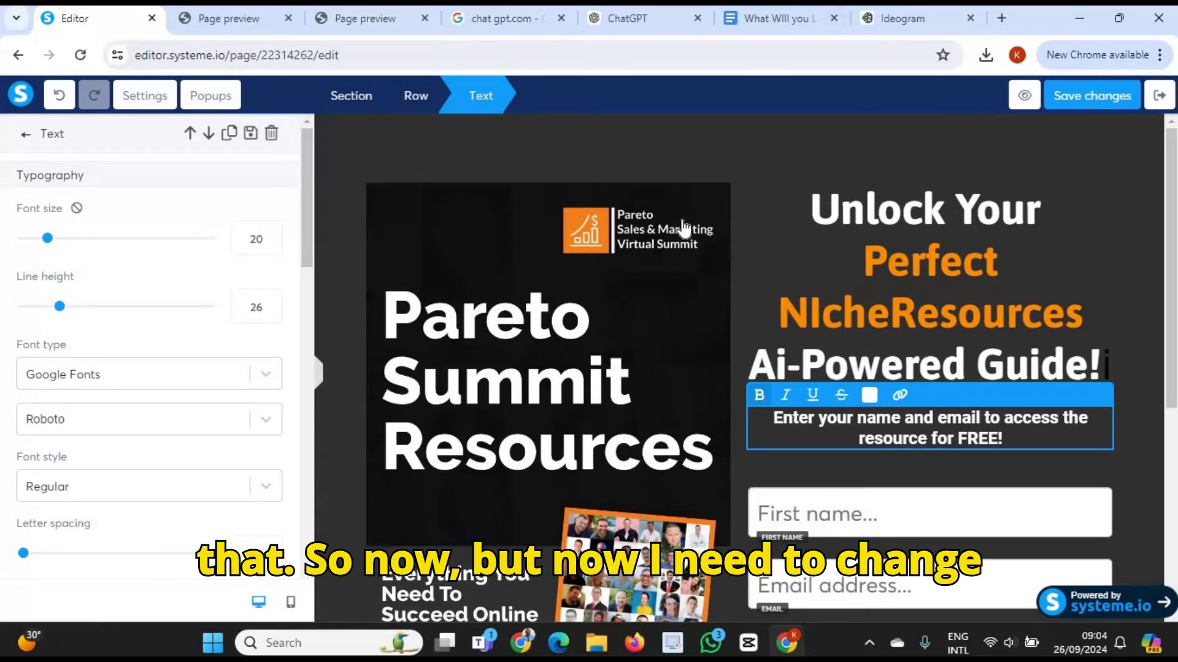
- Replace the Pareto Summit Resources image with the orange niche workbook cover PNG uploaded from the Downloads folder
left_click(638, 372)
scroll(580, 362, "down", 3)
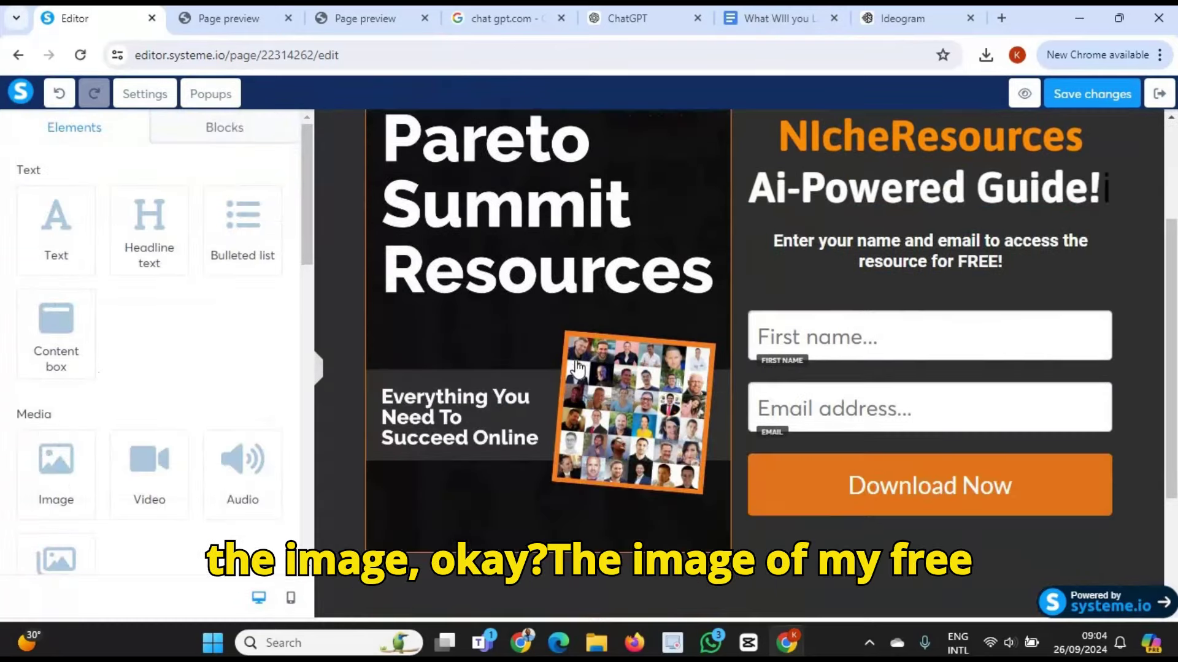
scroll(655, 271, "up", 1)
scroll(675, 344, "up", 1)
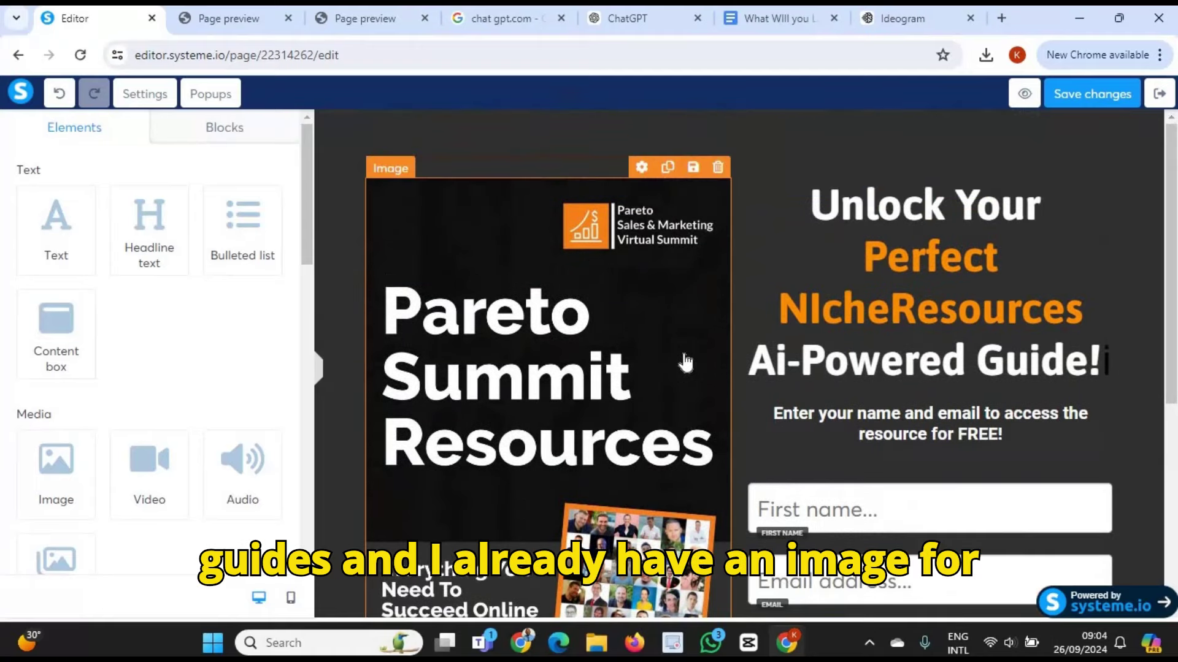
left_click(699, 198)
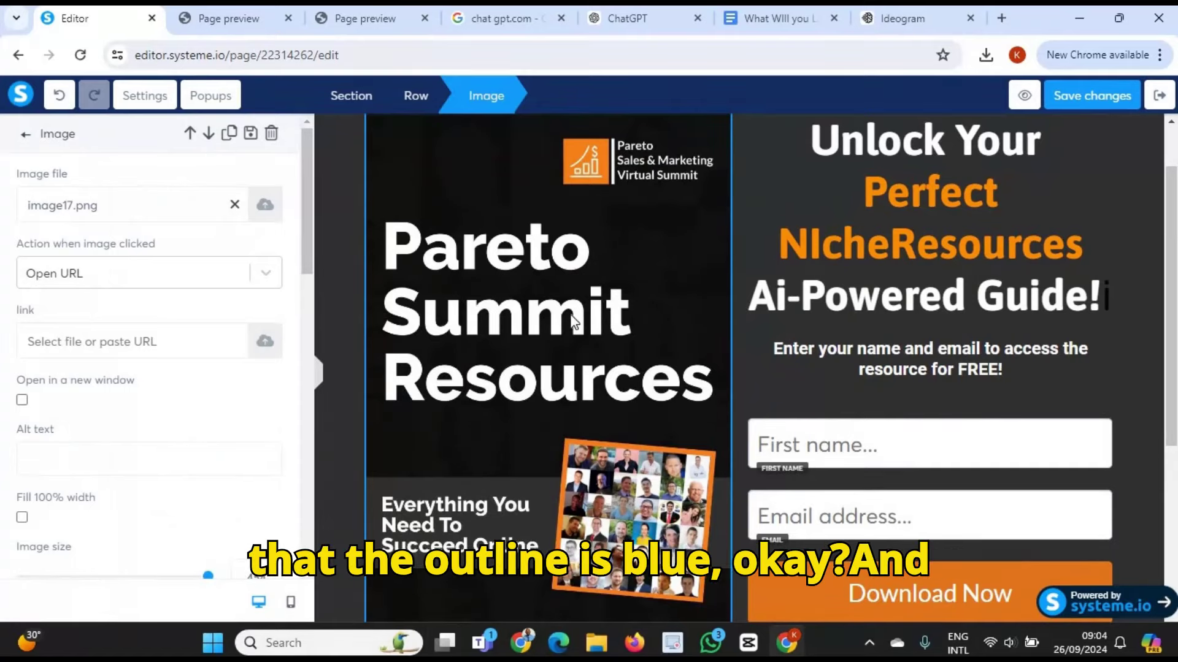
left_click(753, 220)
left_click(665, 293)
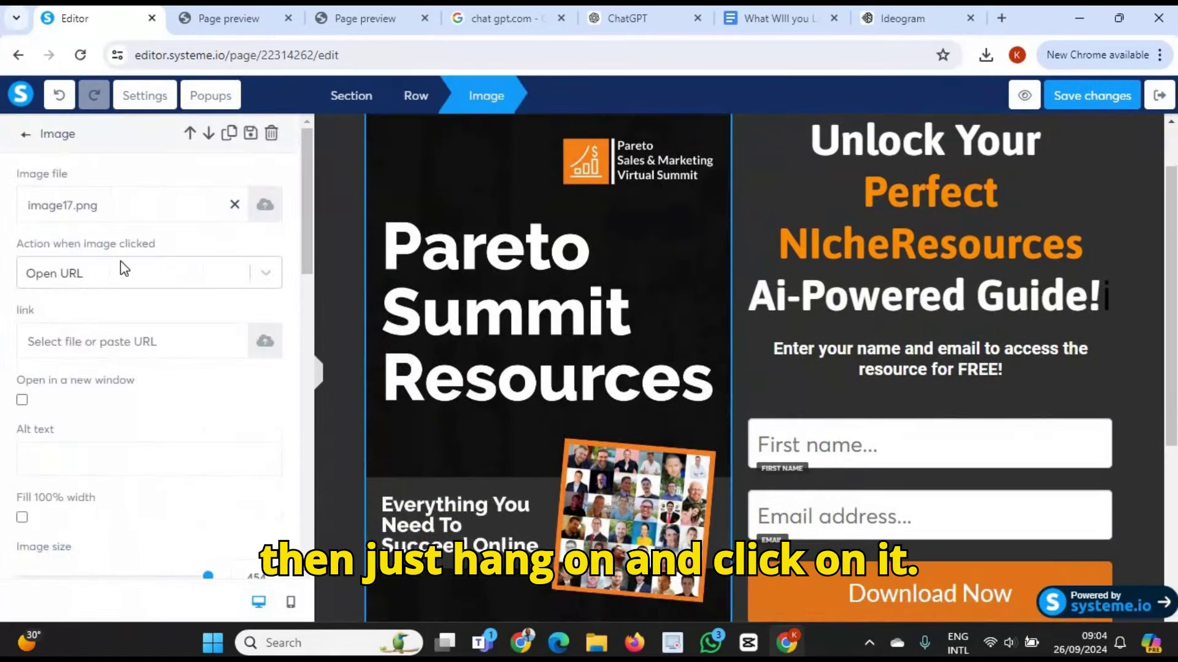
left_click(270, 331)
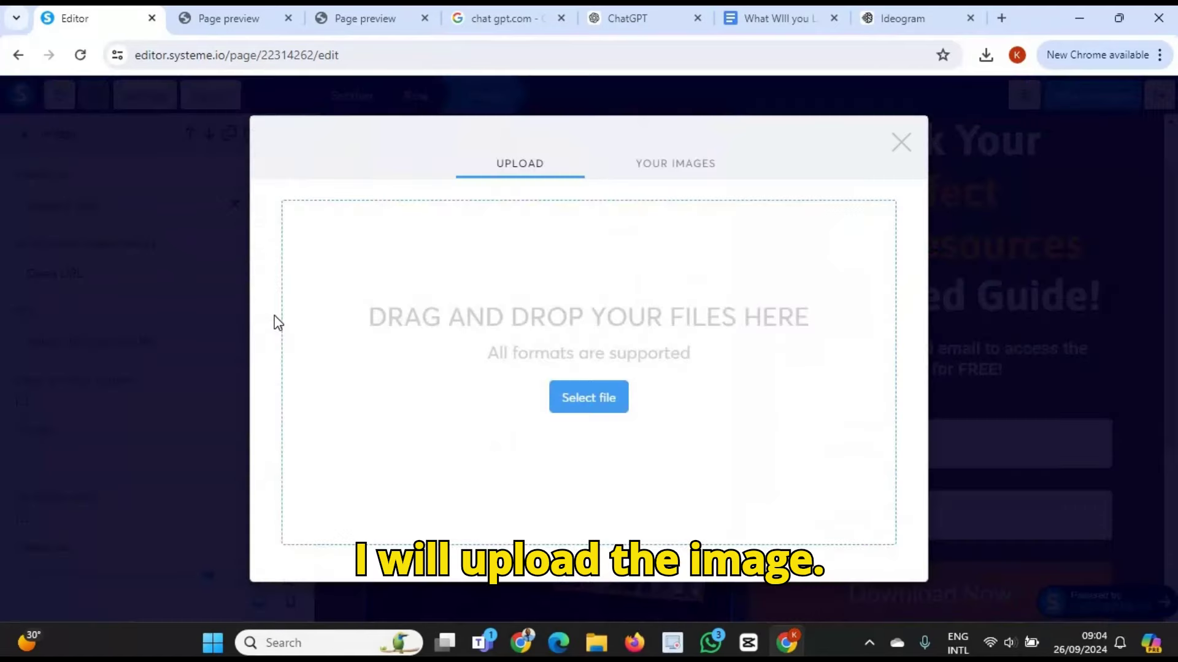
left_click(586, 398)
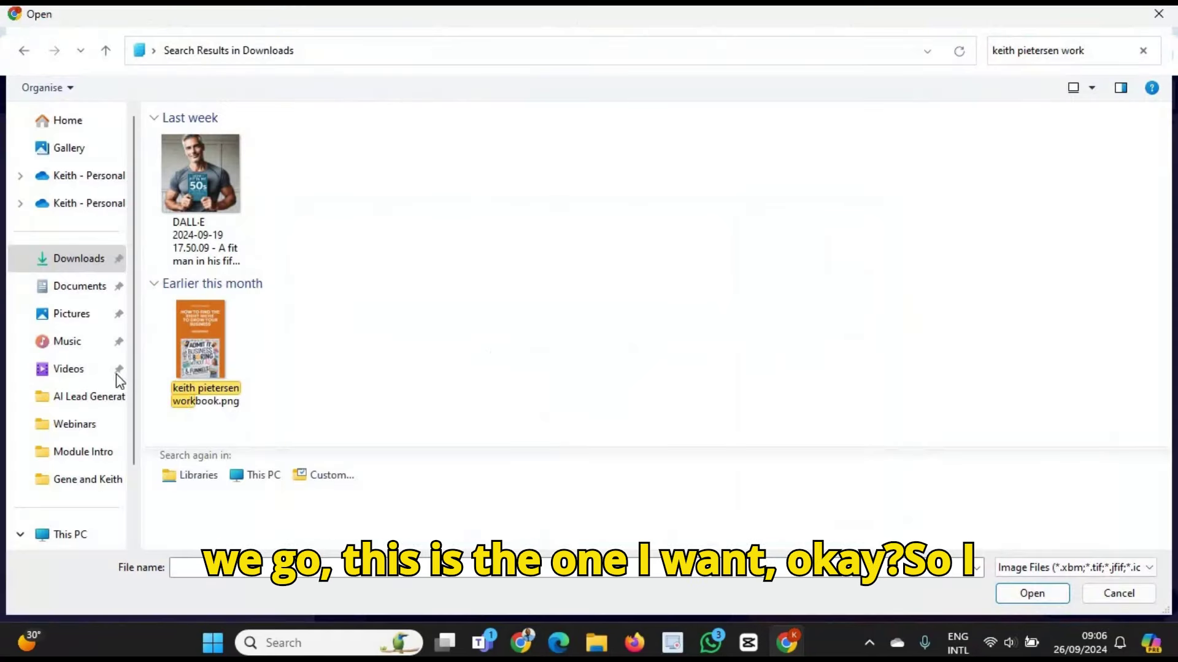
left_click(217, 359)
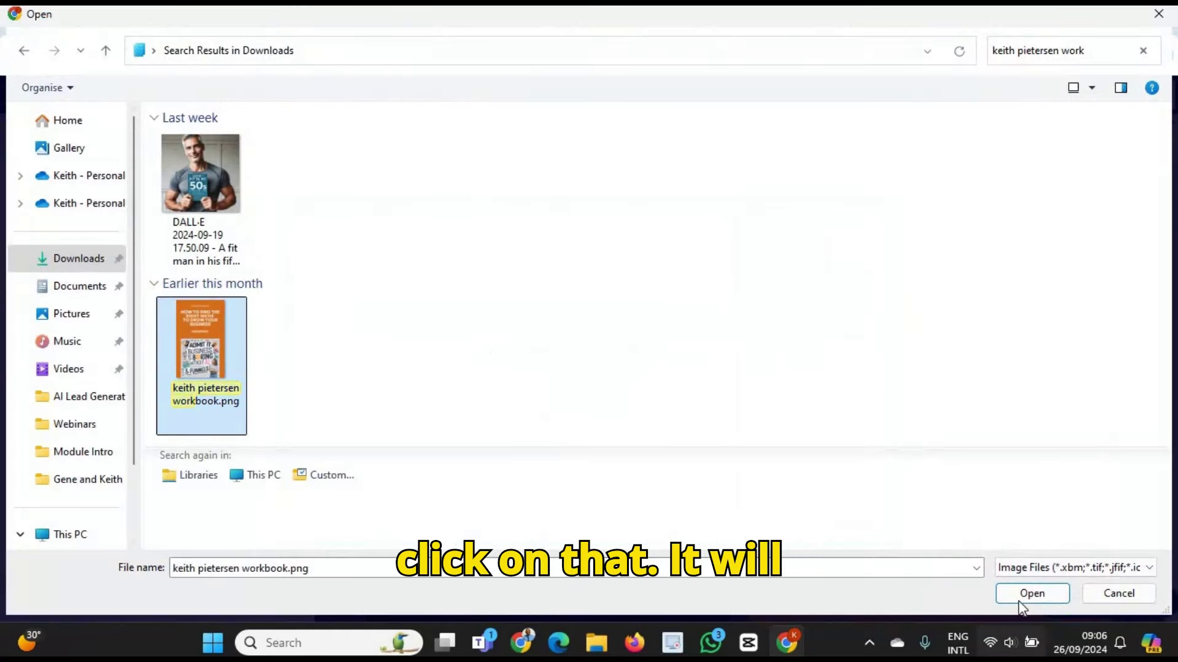
left_click(1020, 598)
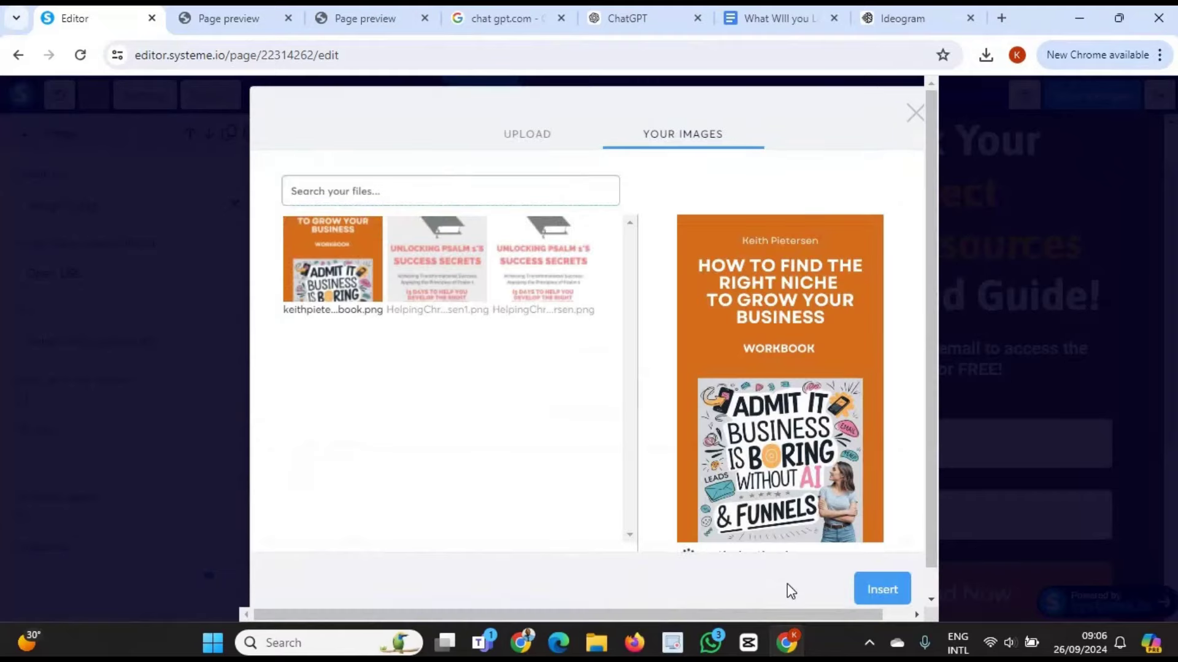
left_click(899, 591)
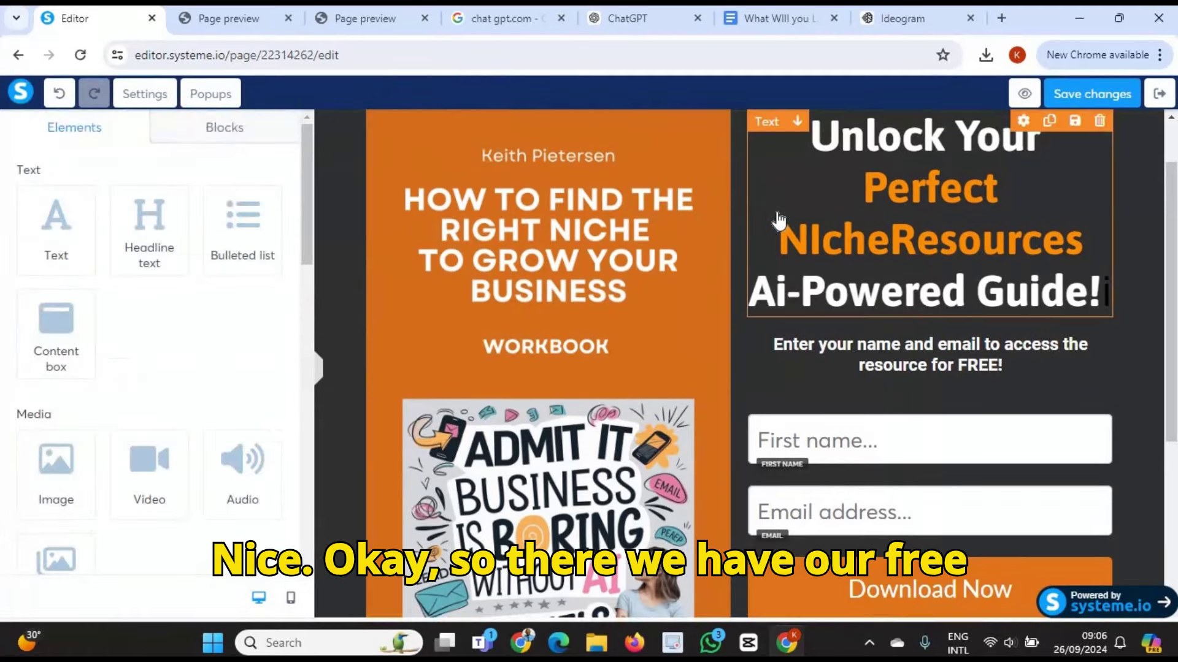
- Save the changes to the landing page and exit the editor to the Demo funnel's settings
scroll(777, 202, "down", 5)
scroll(776, 215, "up", 4)
scroll(778, 218, "up", 3)
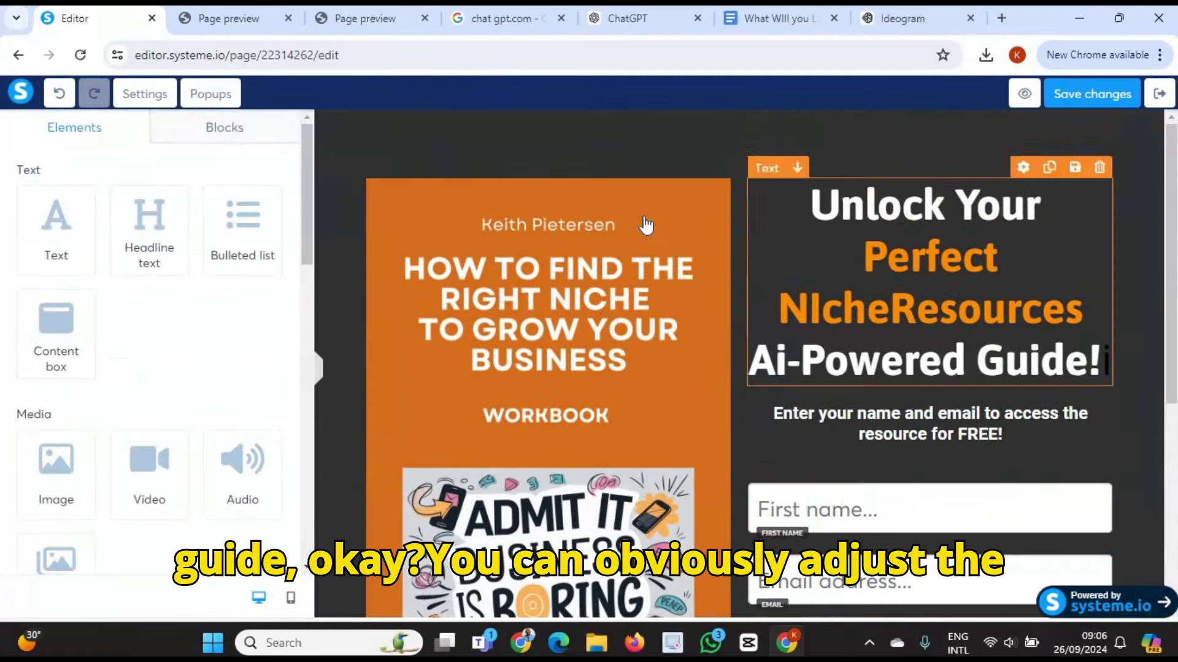
scroll(724, 429, "down", 3)
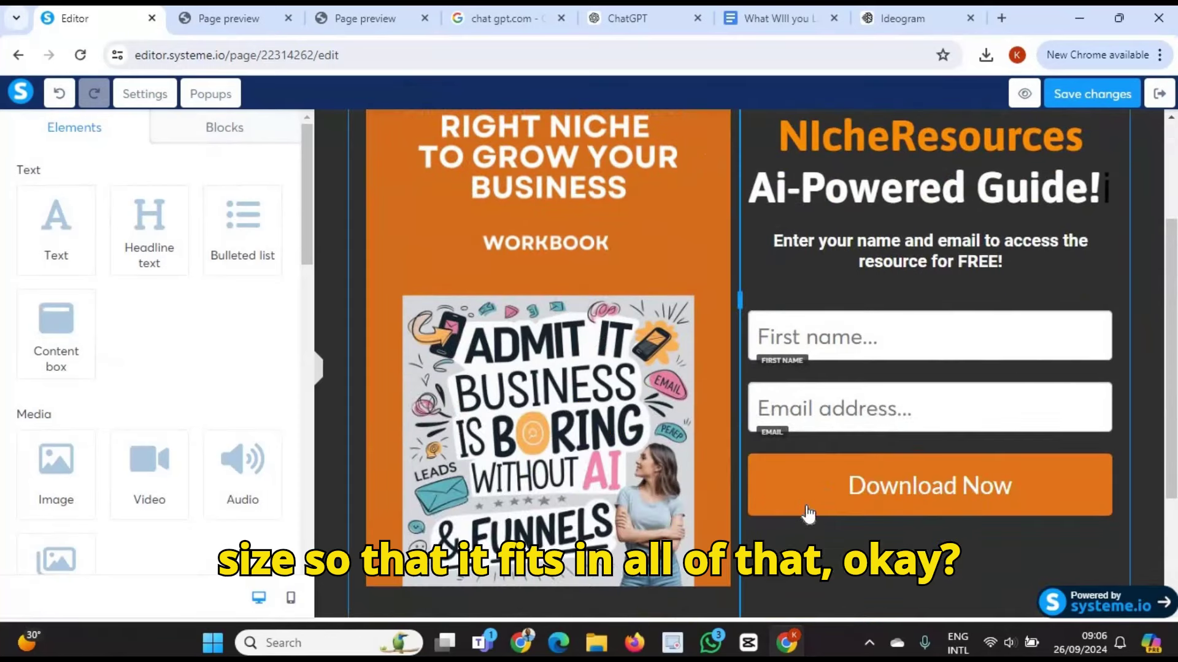
scroll(807, 508, "up", 3)
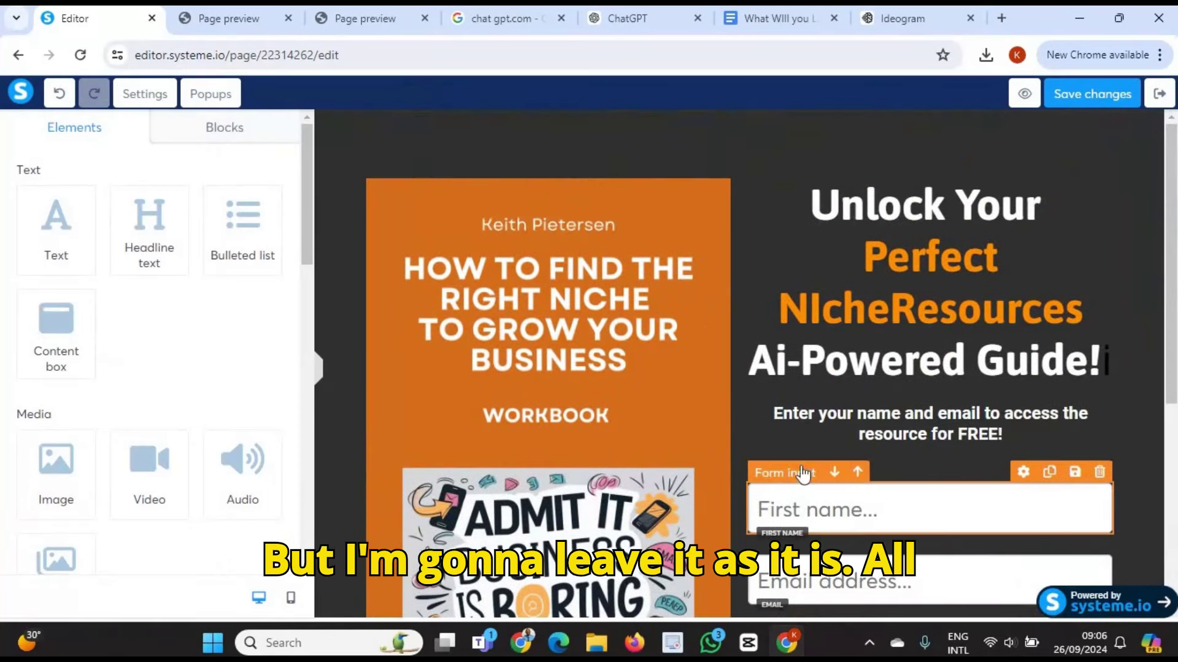
left_click(1075, 97)
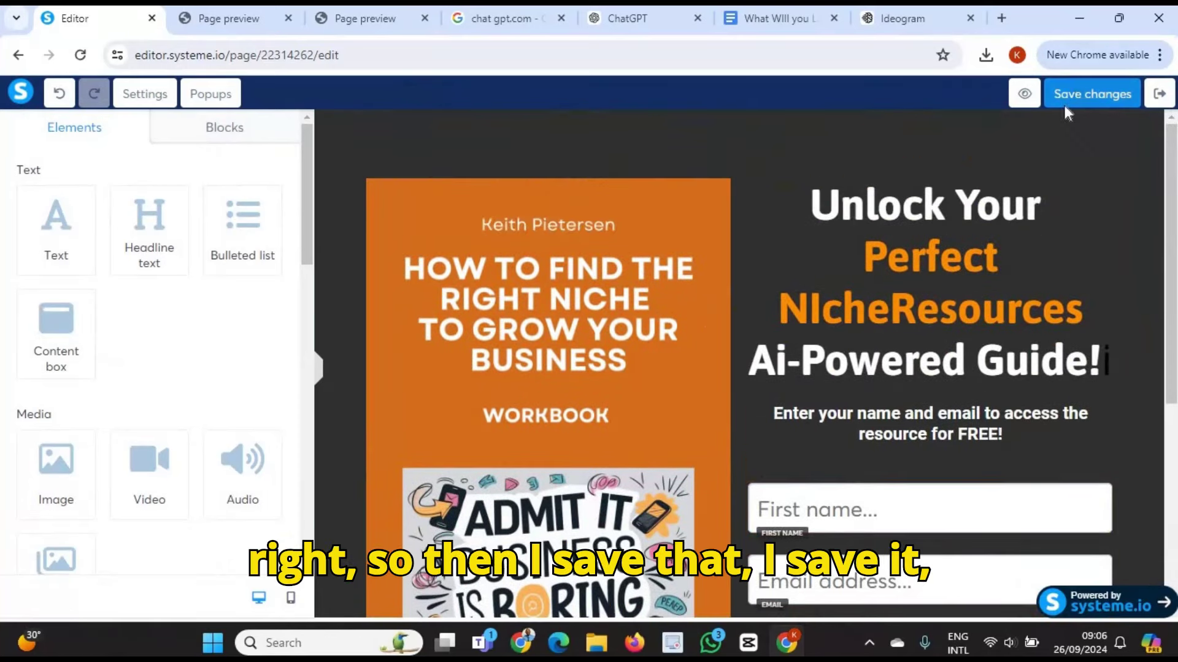
left_click(1095, 94)
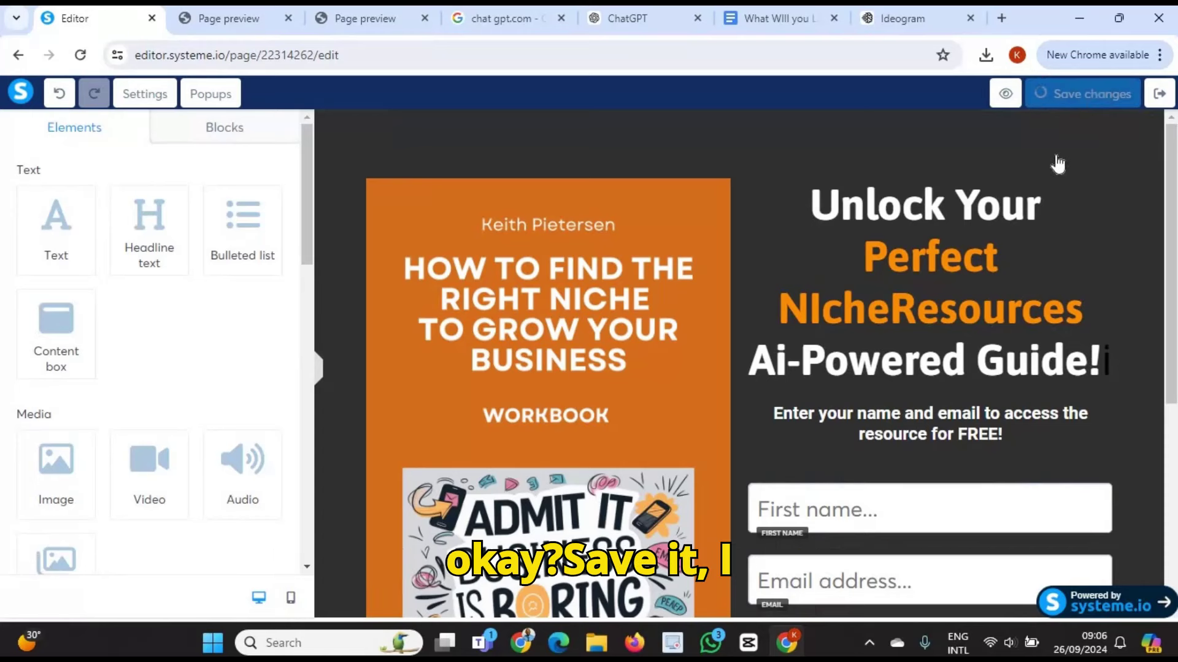
left_click(1163, 101)
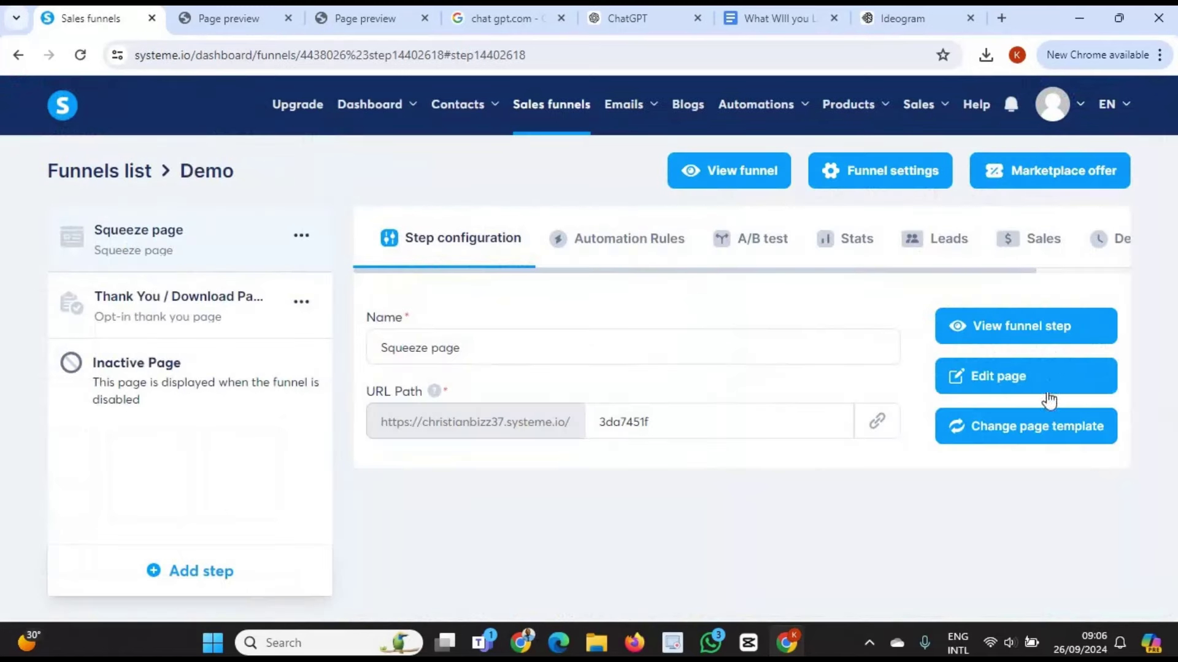
- Test the live squeeze page by submitting a first name and e-mail address, and look over the thank-you page
left_click(1026, 323)
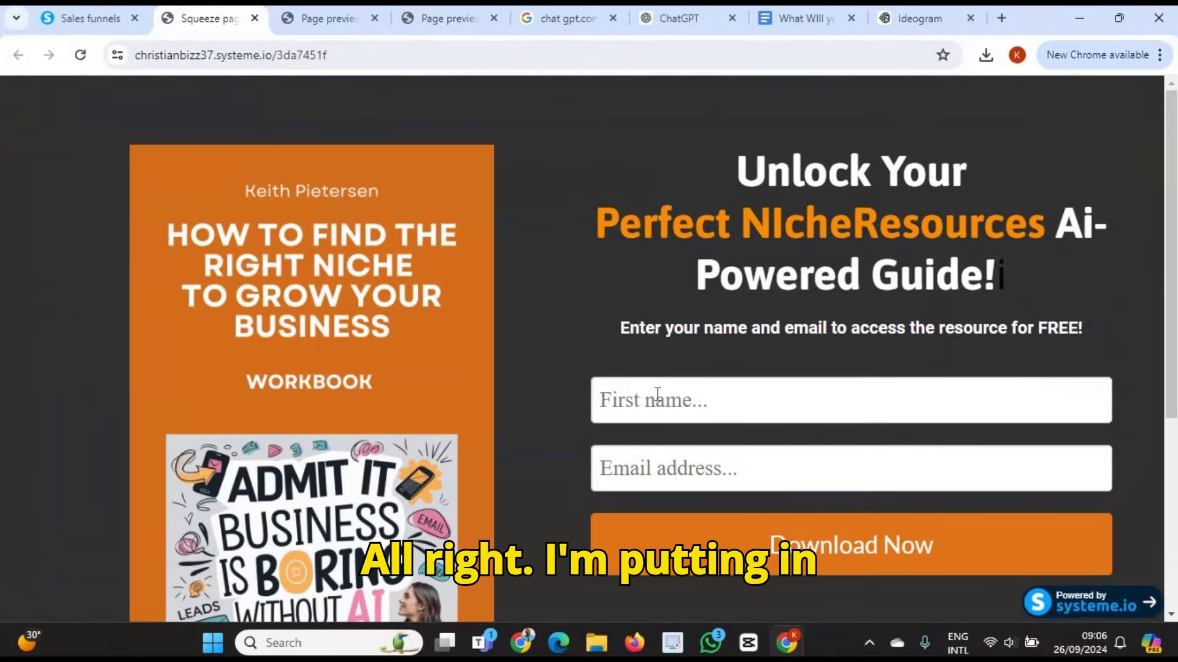
left_click(656, 393)
type("keith")
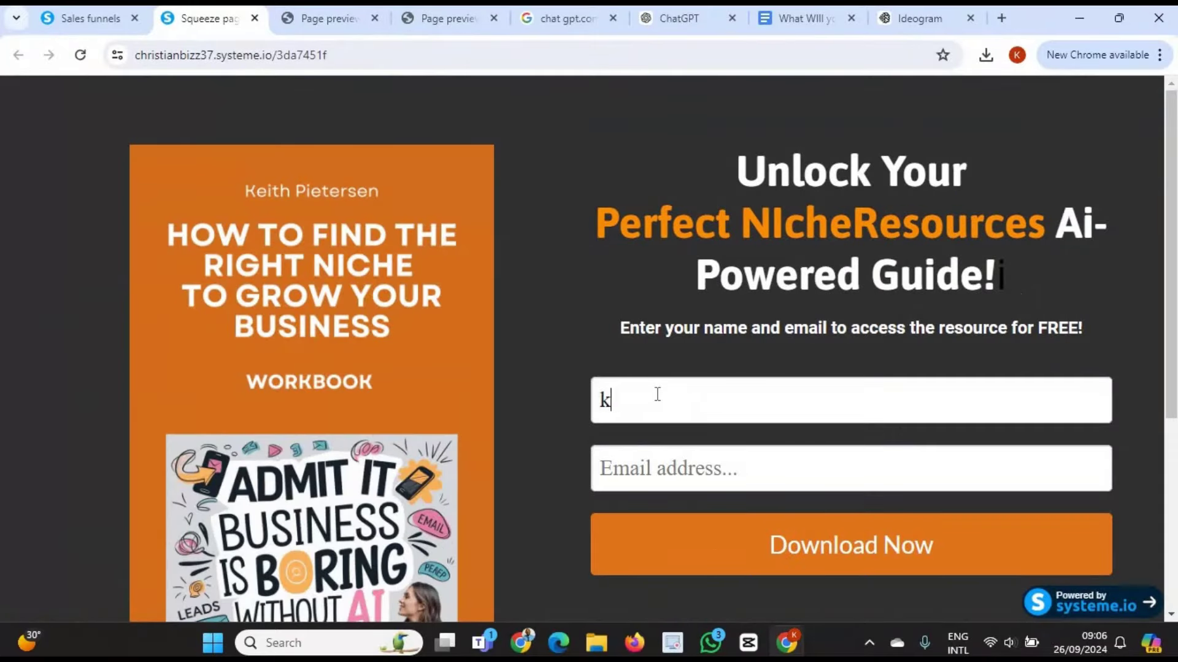
left_click(633, 476)
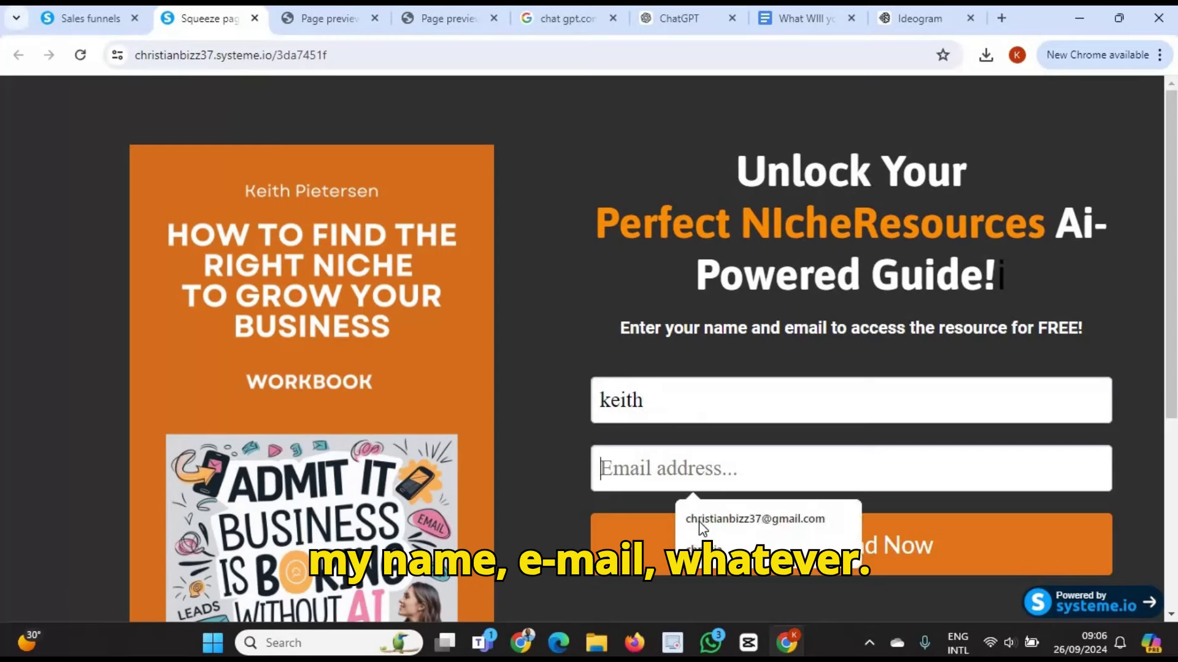
left_click(710, 520)
left_click(698, 549)
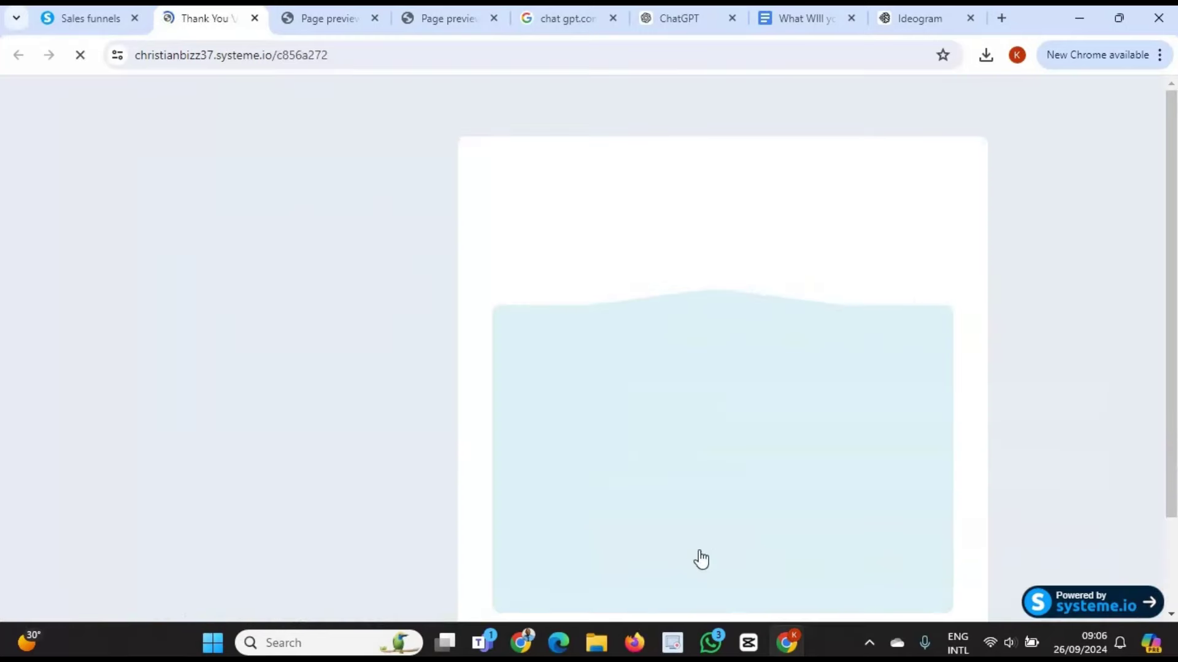
scroll(717, 249, "down", 4)
scroll(718, 248, "up", 4)
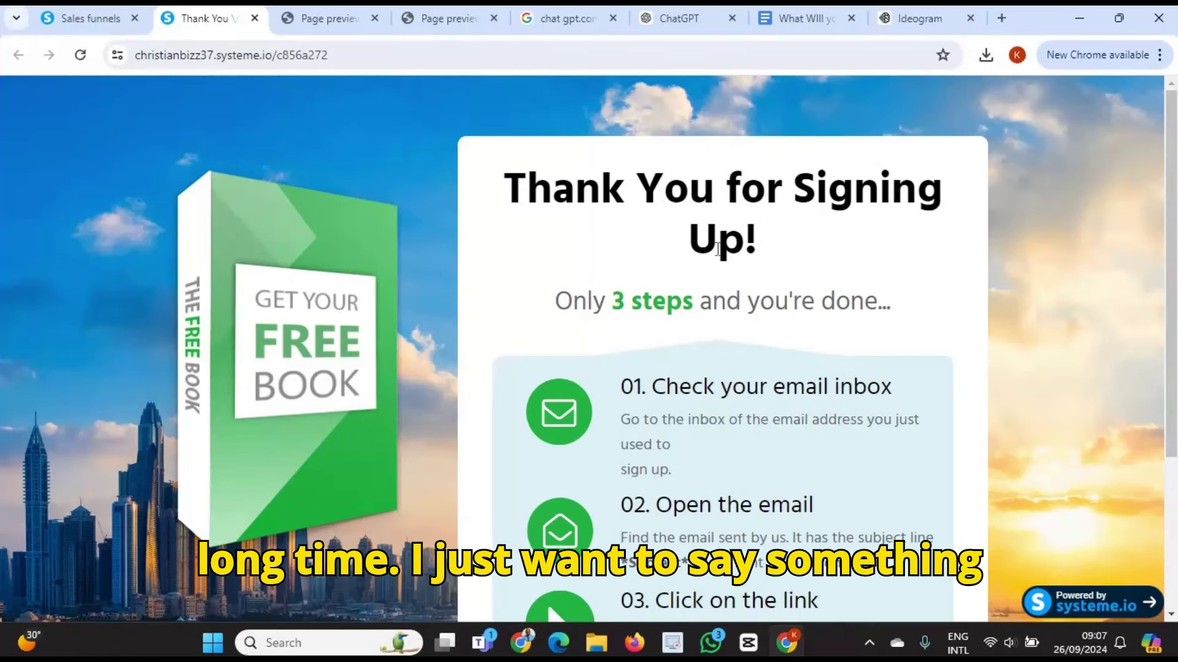
- View the Demo funnel live from the systeme.io dashboard and look over its squeeze page
left_click(92, 19)
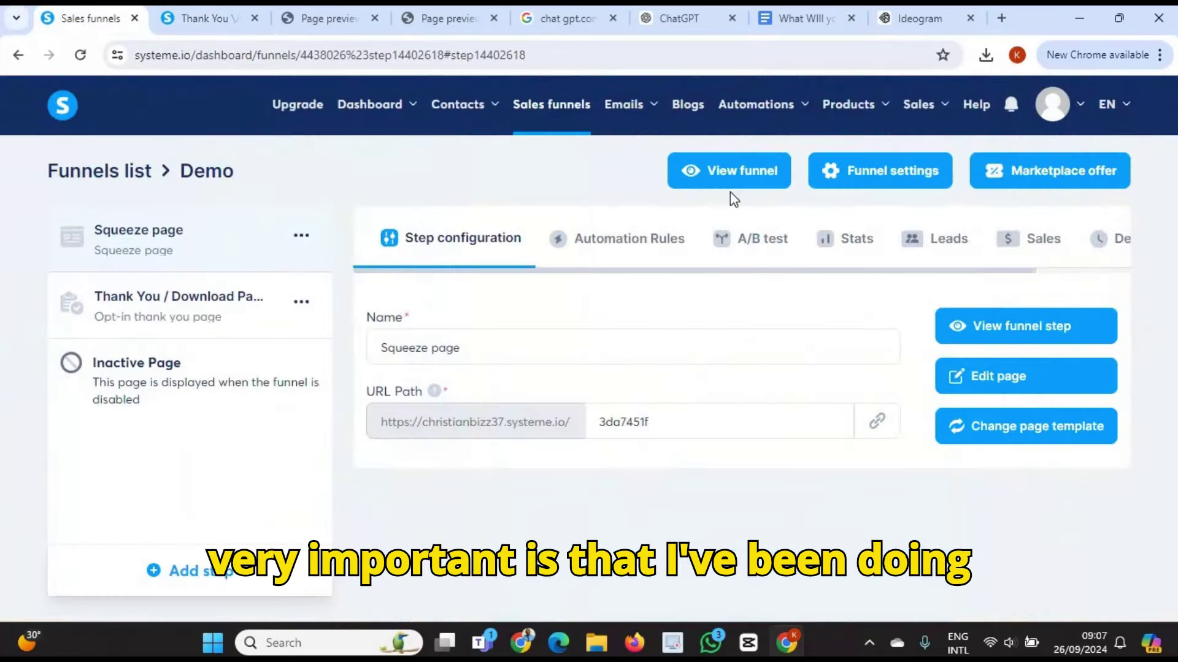
left_click(741, 176)
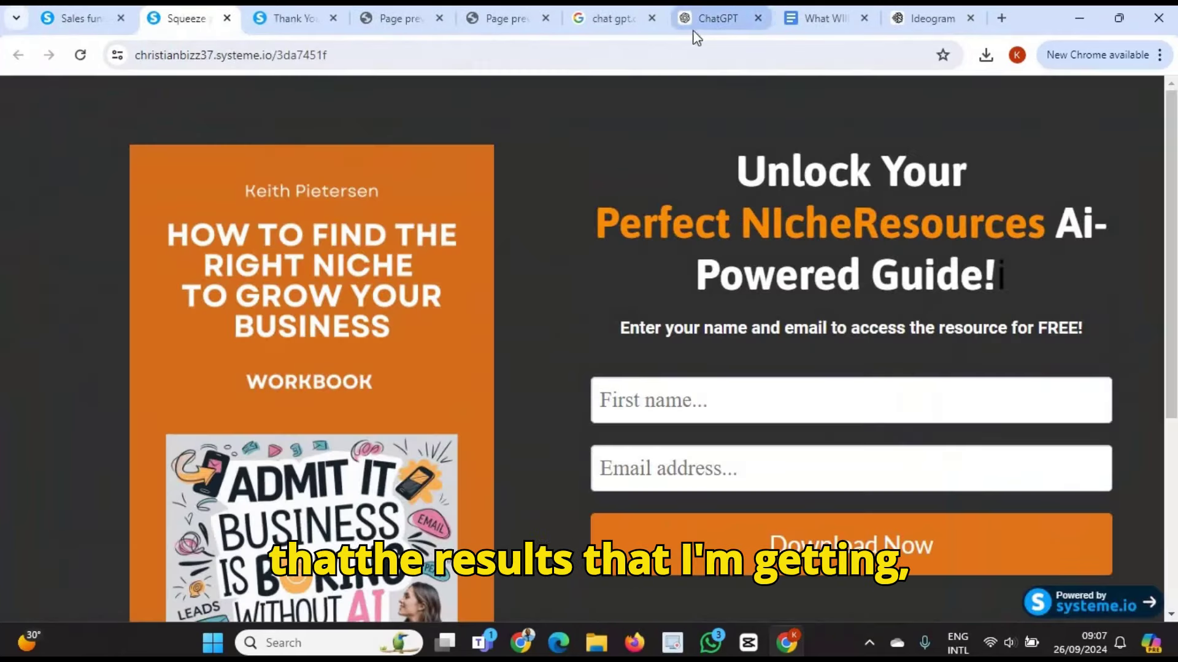
left_click(698, 22)
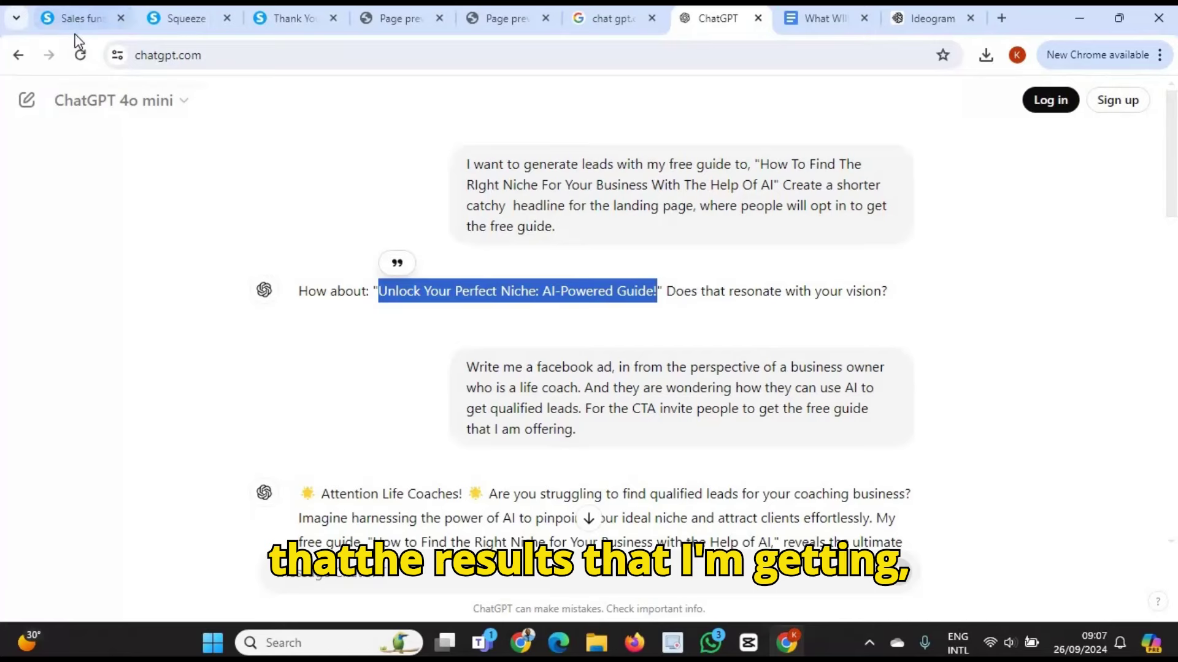
left_click(70, 13)
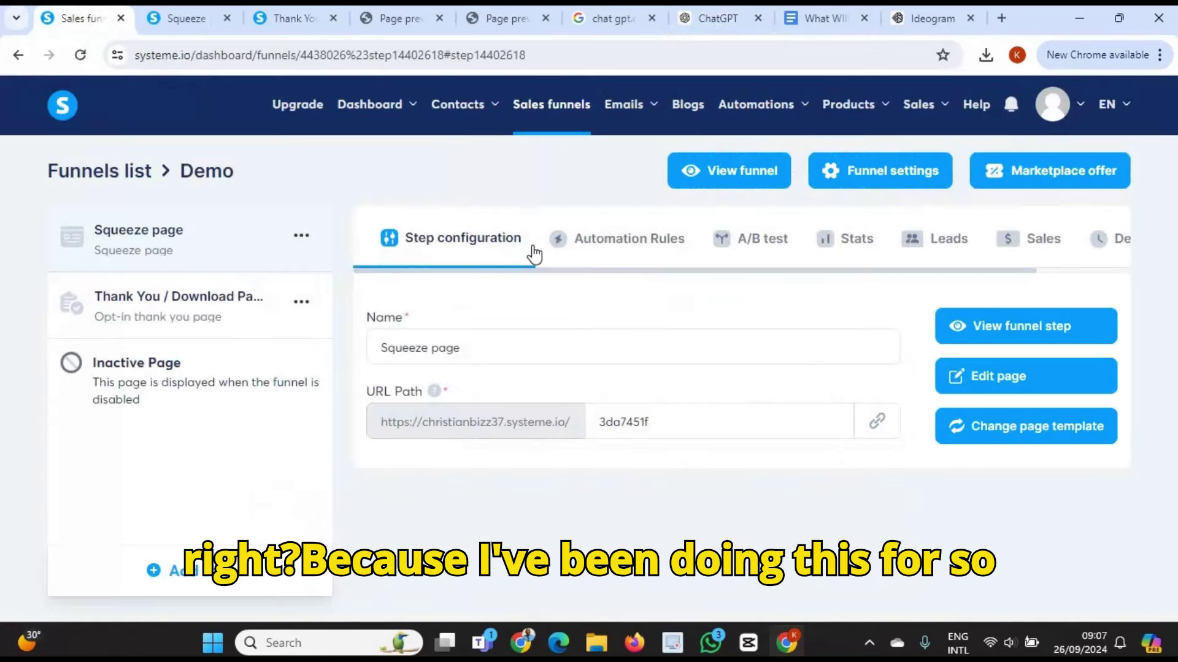
left_click(178, 18)
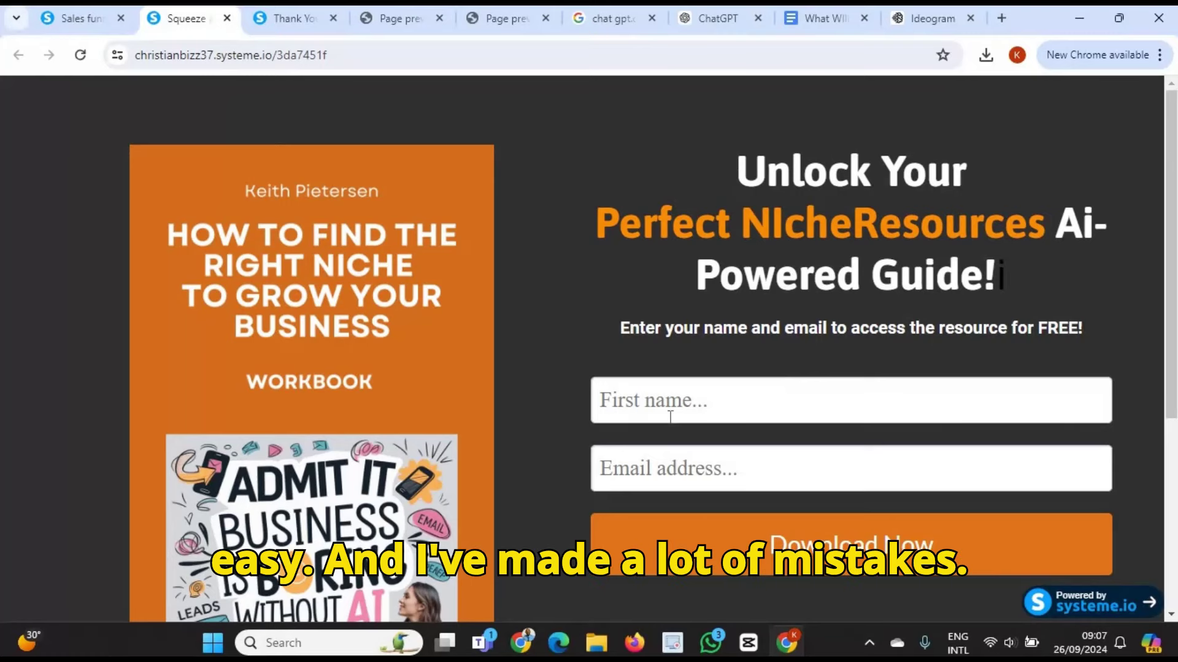
scroll(670, 417, "down", 2)
scroll(670, 417, "up", 2)
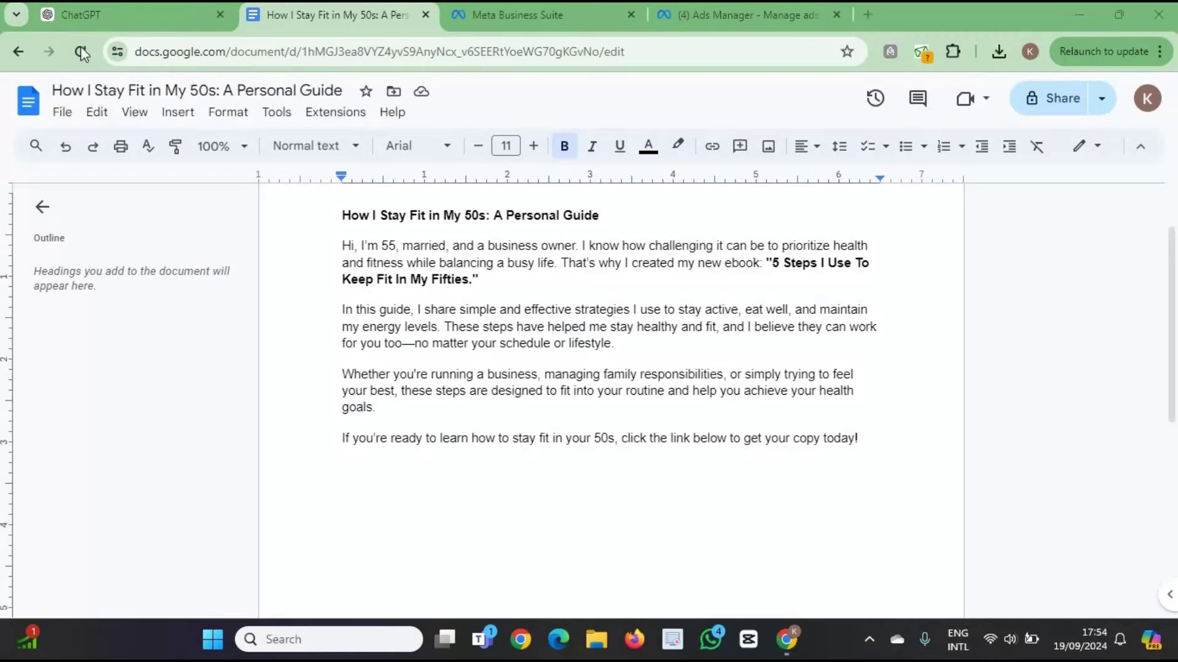
- Switch to the Promoting Fitness Ebook chat in ChatGPT and read the original ad prompt and the first ad version
left_click(128, 15)
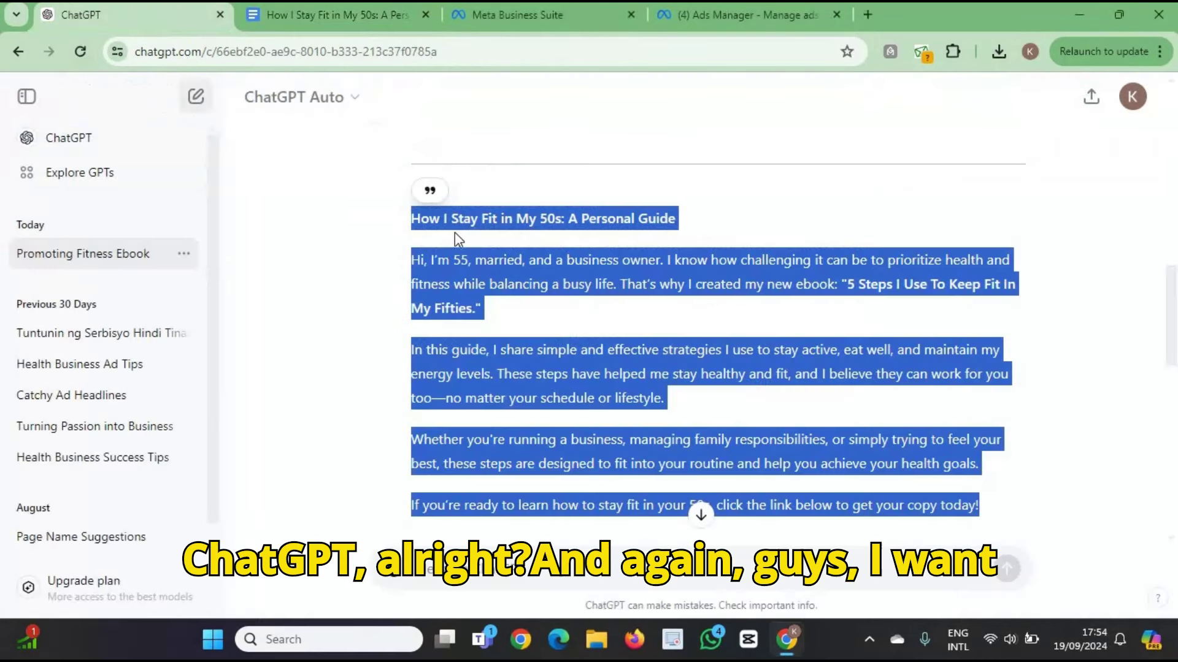
left_click(260, 243)
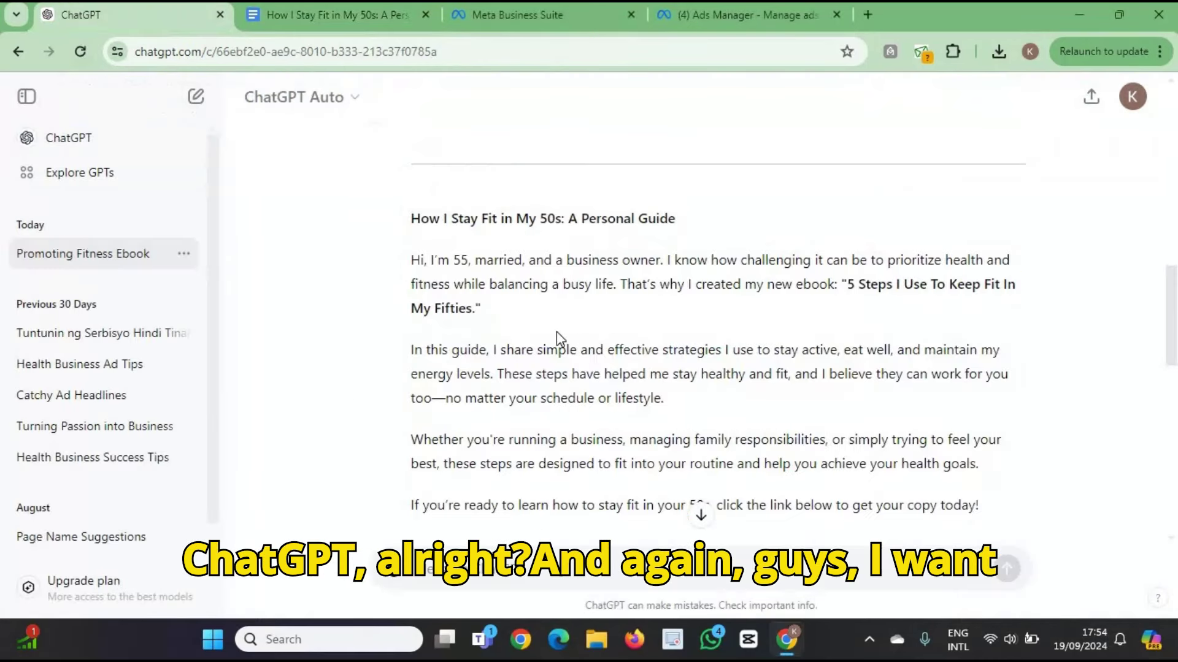
scroll(557, 334, "up", 10)
scroll(560, 339, "up", 4)
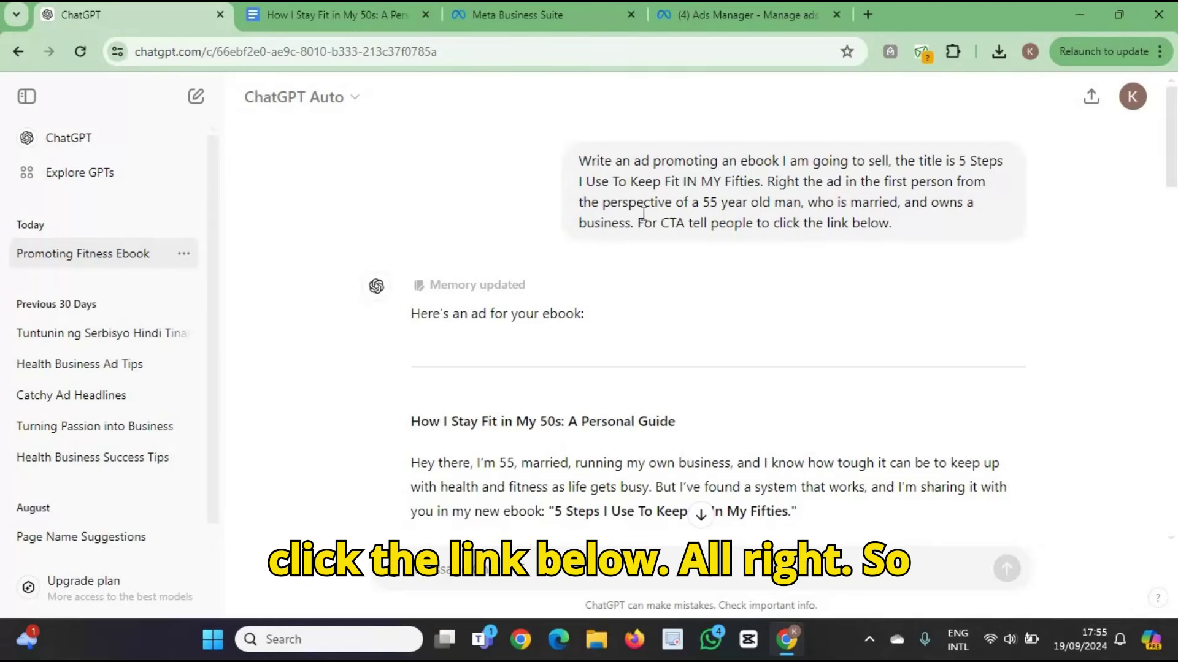
scroll(632, 218, "down", 5)
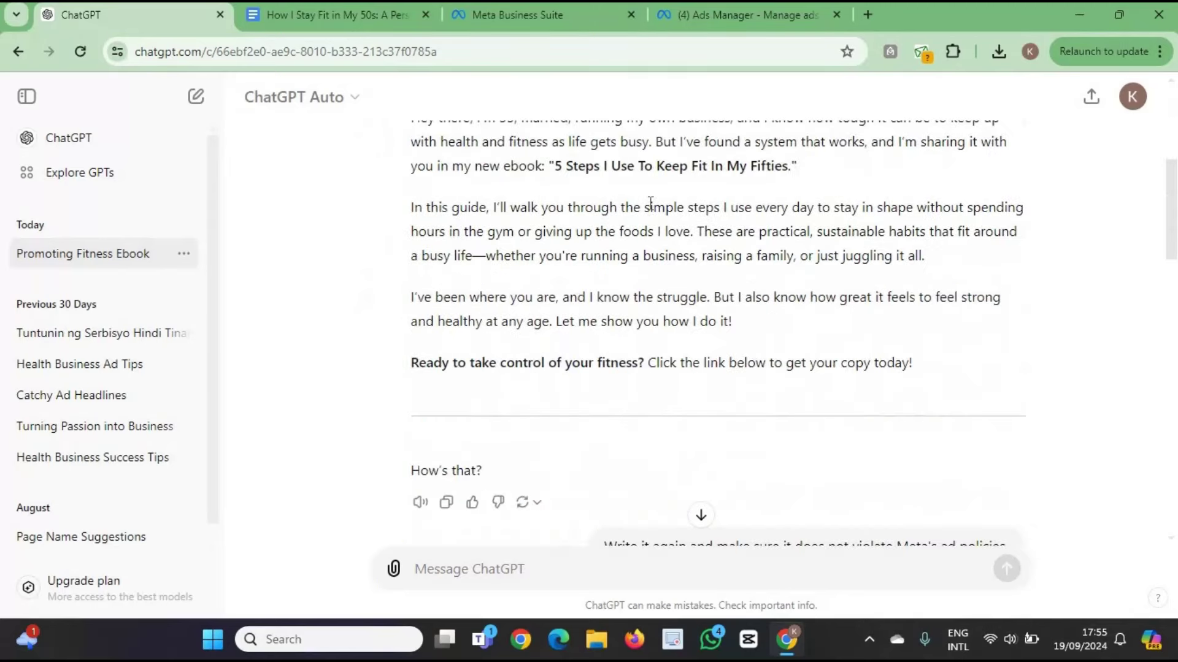
scroll(624, 209, "up", 3)
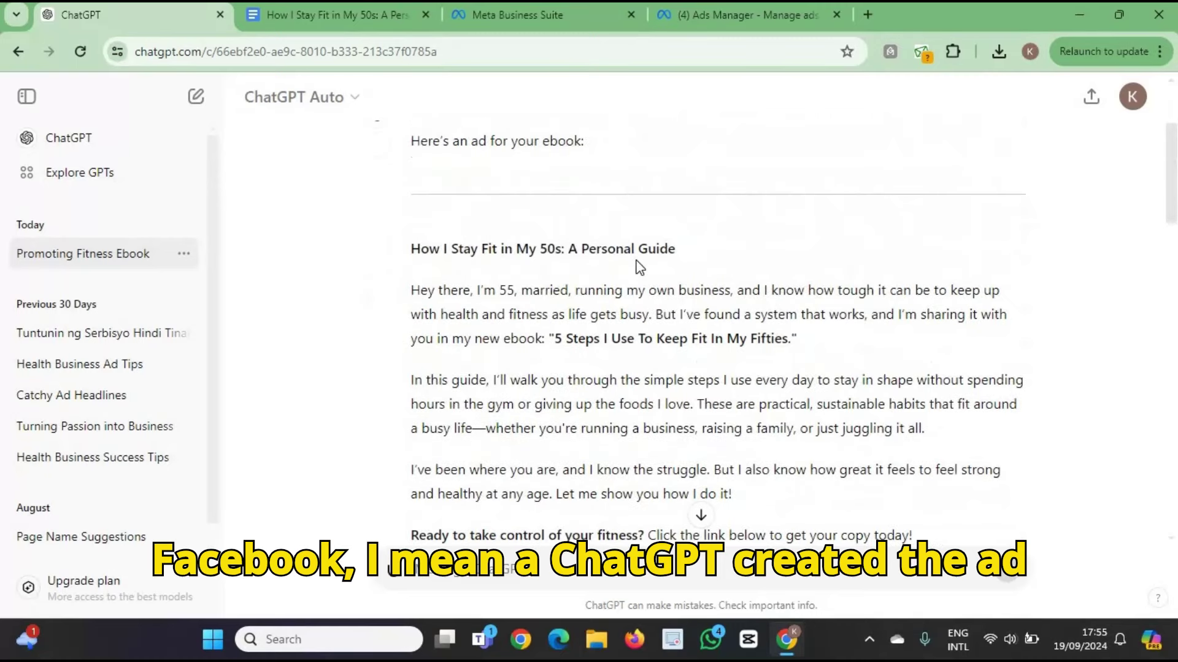
scroll(644, 270, "down", 5)
scroll(668, 273, "up", 2)
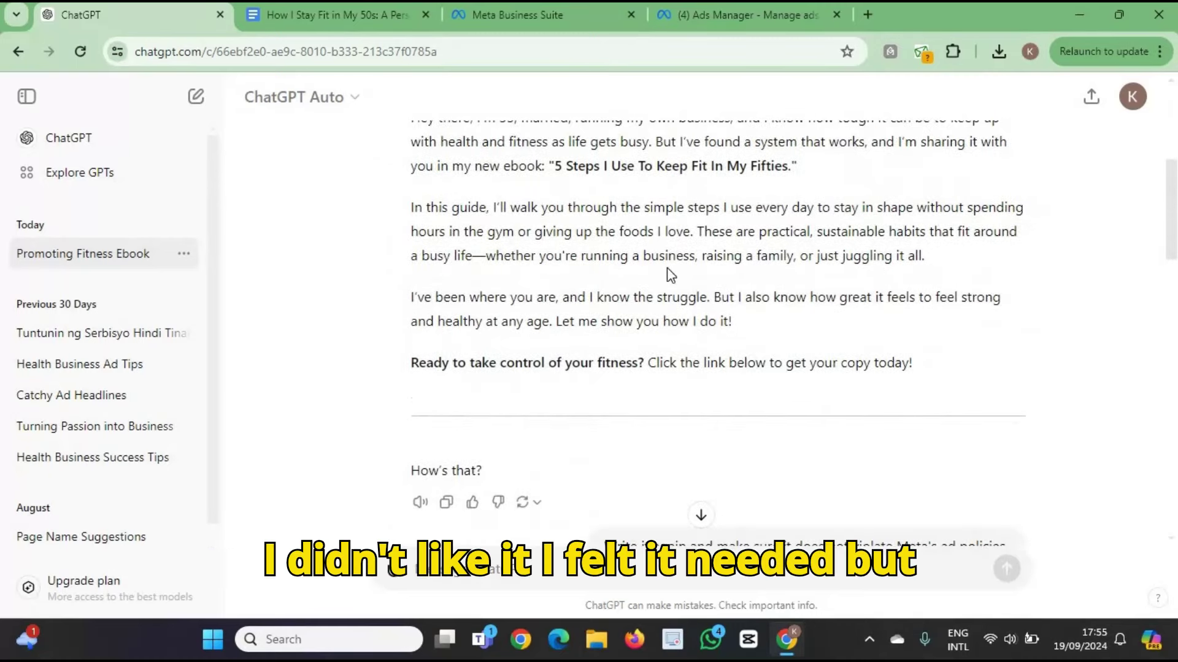
scroll(673, 248, "down", 5)
scroll(673, 249, "up", 3)
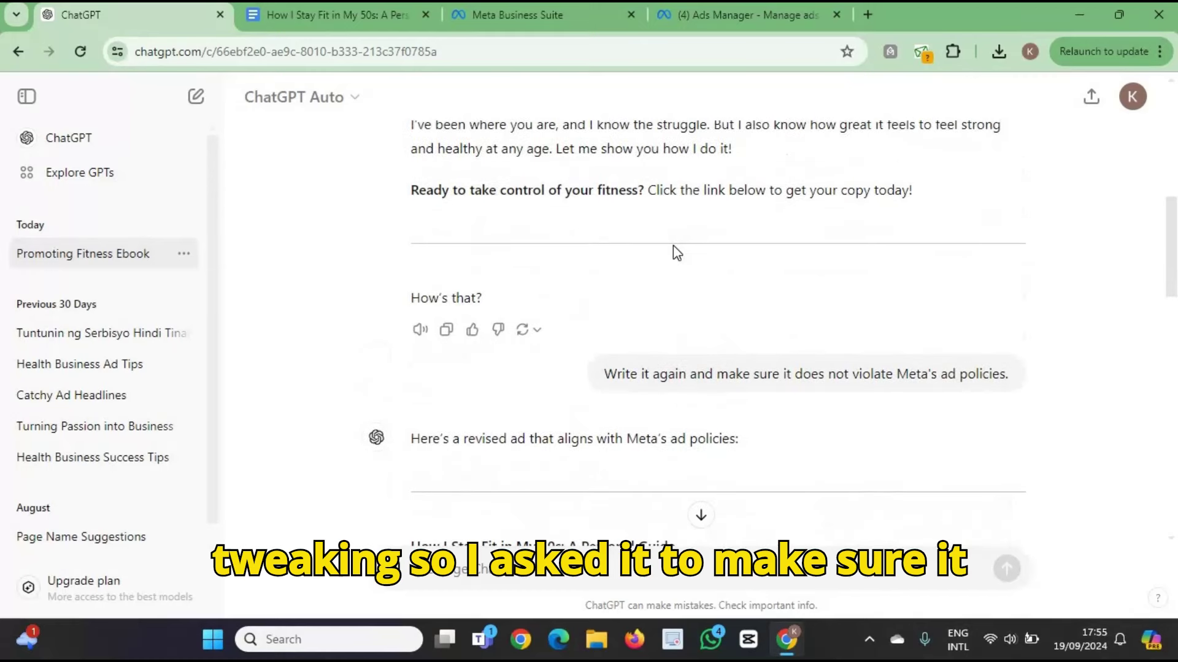
- Read the request to comply with Meta's ad policies and the revised ebook ad written in response
scroll(673, 248, "down", 3)
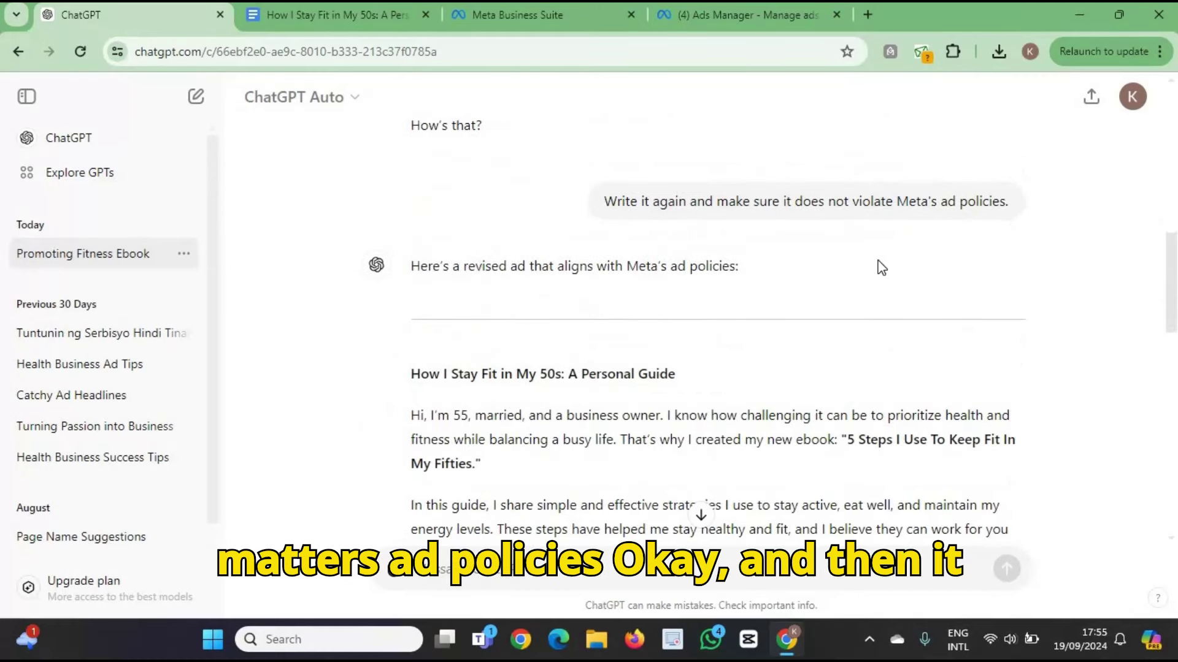
scroll(681, 225, "down", 1)
scroll(680, 226, "down", 2)
scroll(617, 218, "down", 4)
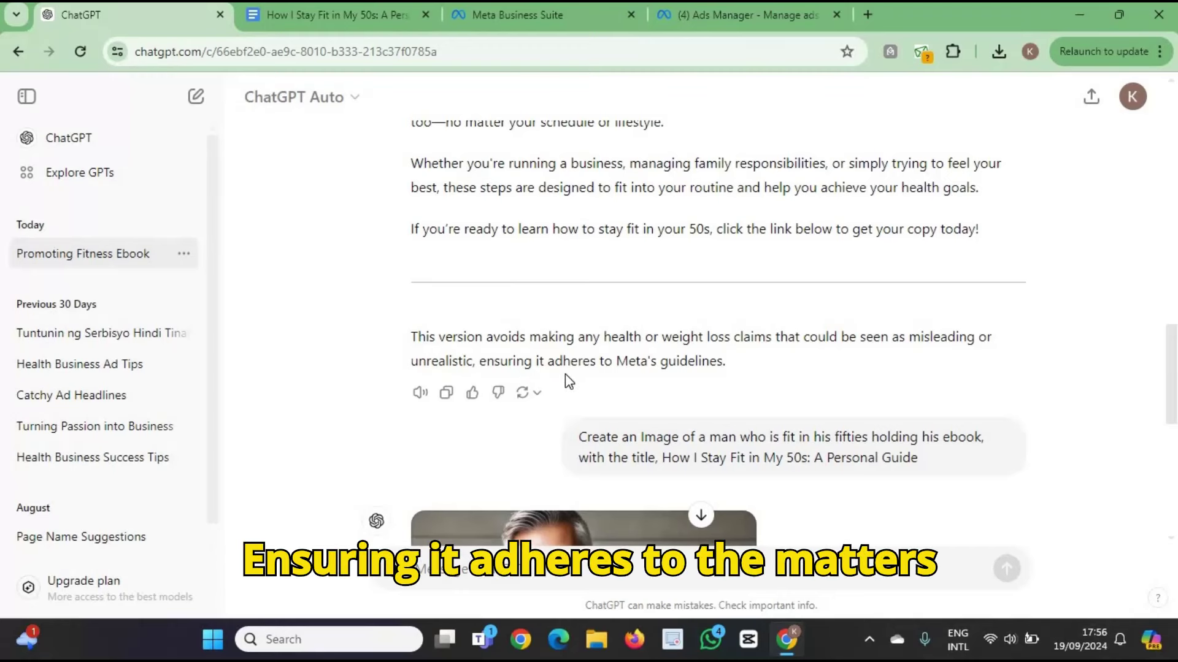
scroll(641, 381, "up", 2)
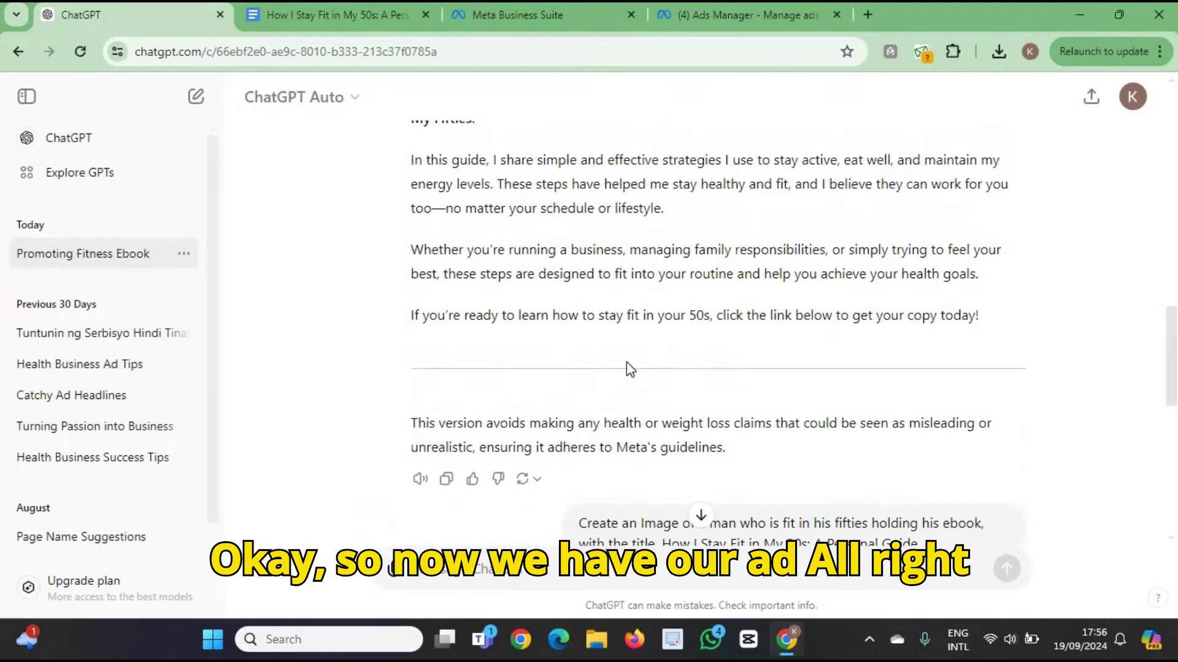
scroll(627, 362, "up", 5)
scroll(627, 362, "up", 5)
scroll(627, 362, "down", 8)
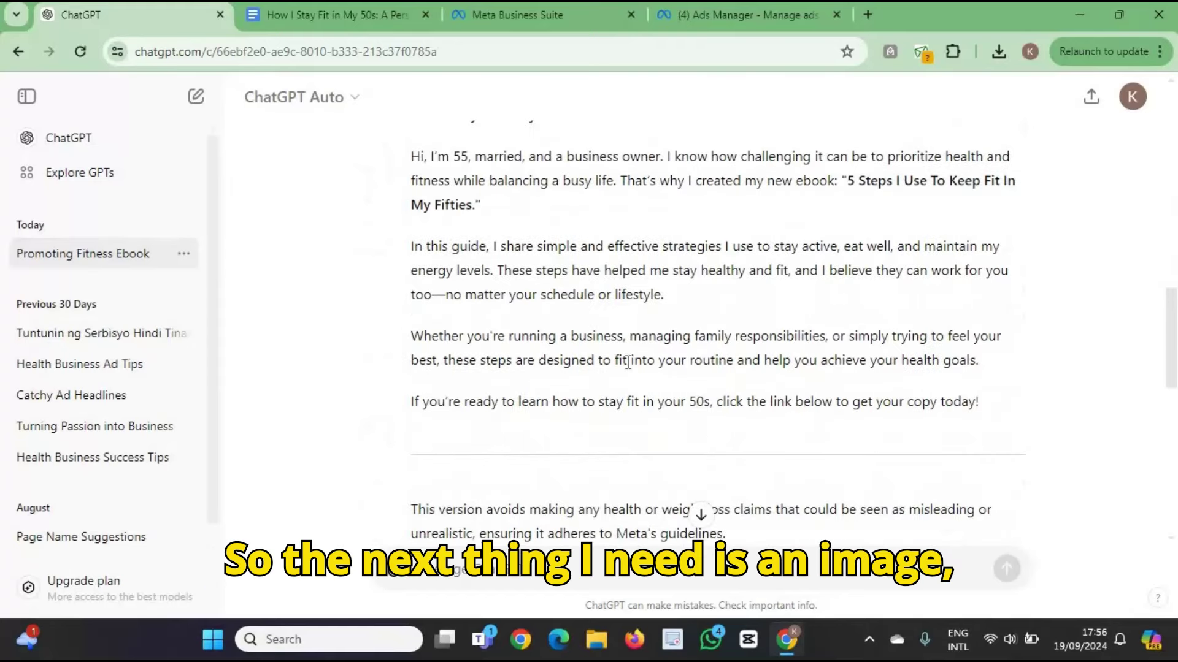
- Examine the generated image of the fit man holding his ebook, and look over the ad copy in the Google Docs document
scroll(628, 362, "down", 7)
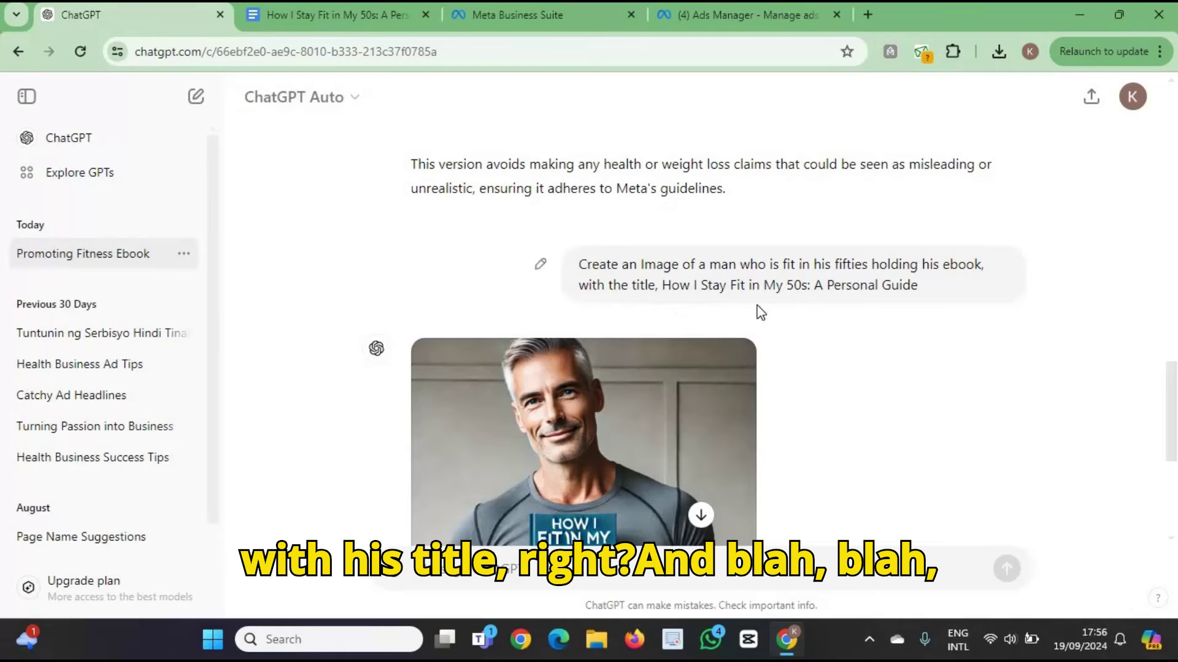
scroll(520, 319, "down", 3)
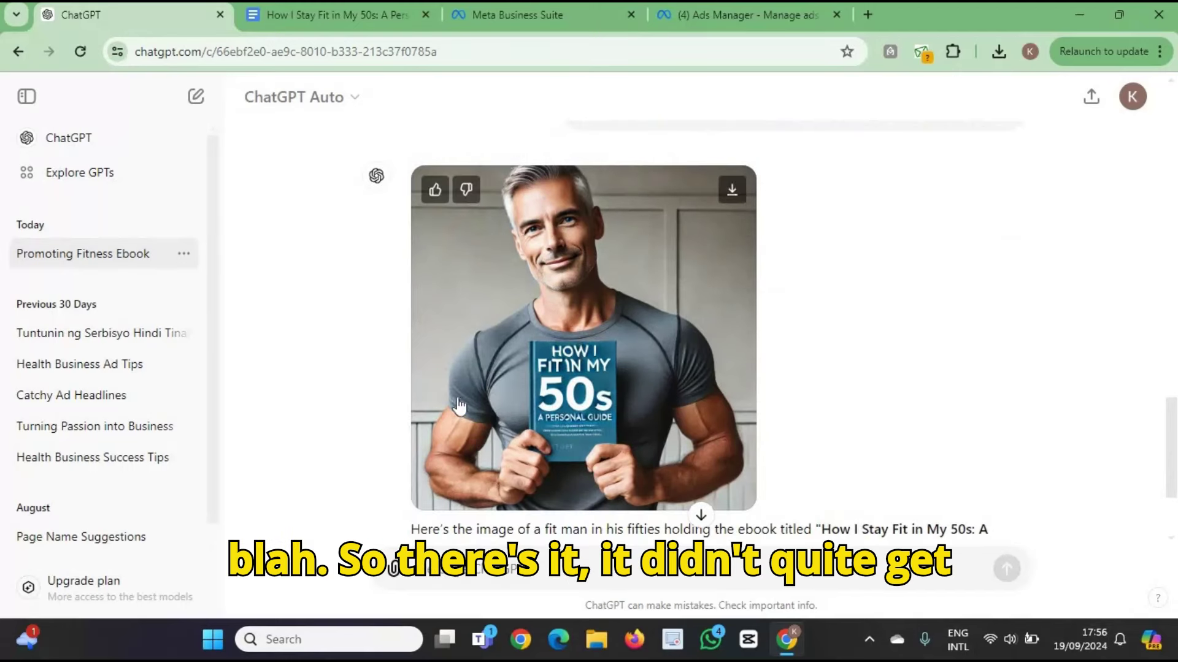
scroll(636, 360, "up", 2)
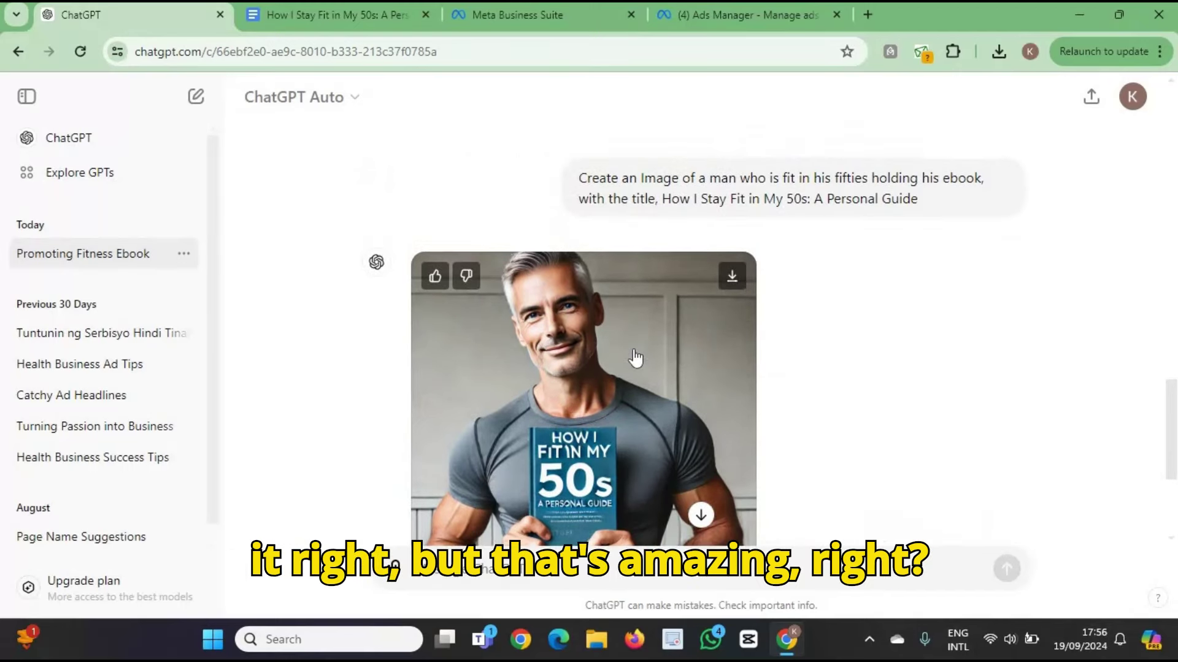
scroll(636, 360, "down", 2)
scroll(625, 352, "up", 2)
scroll(625, 353, "down", 3)
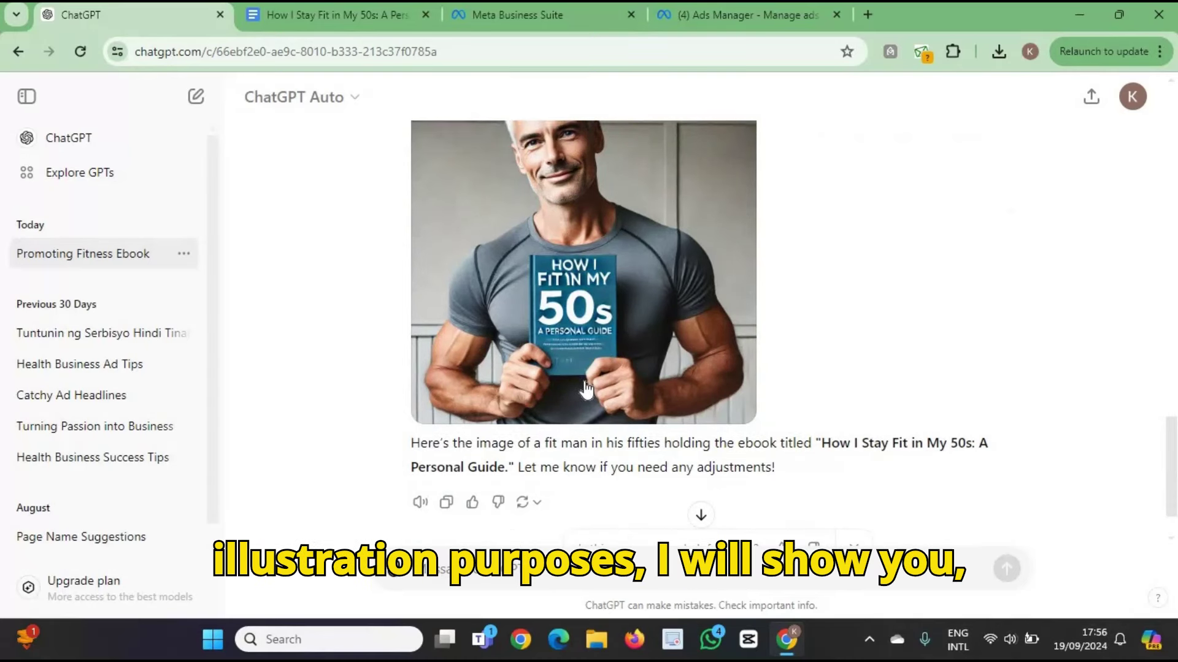
scroll(589, 368, "up", 2)
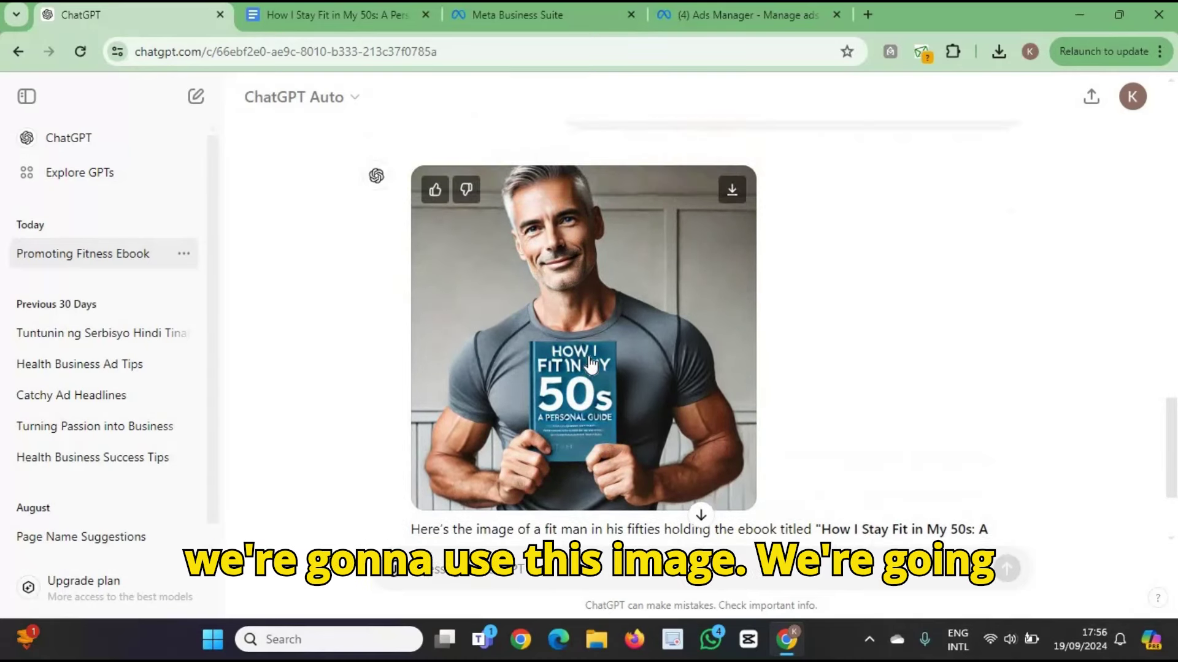
scroll(591, 363, "up", 10)
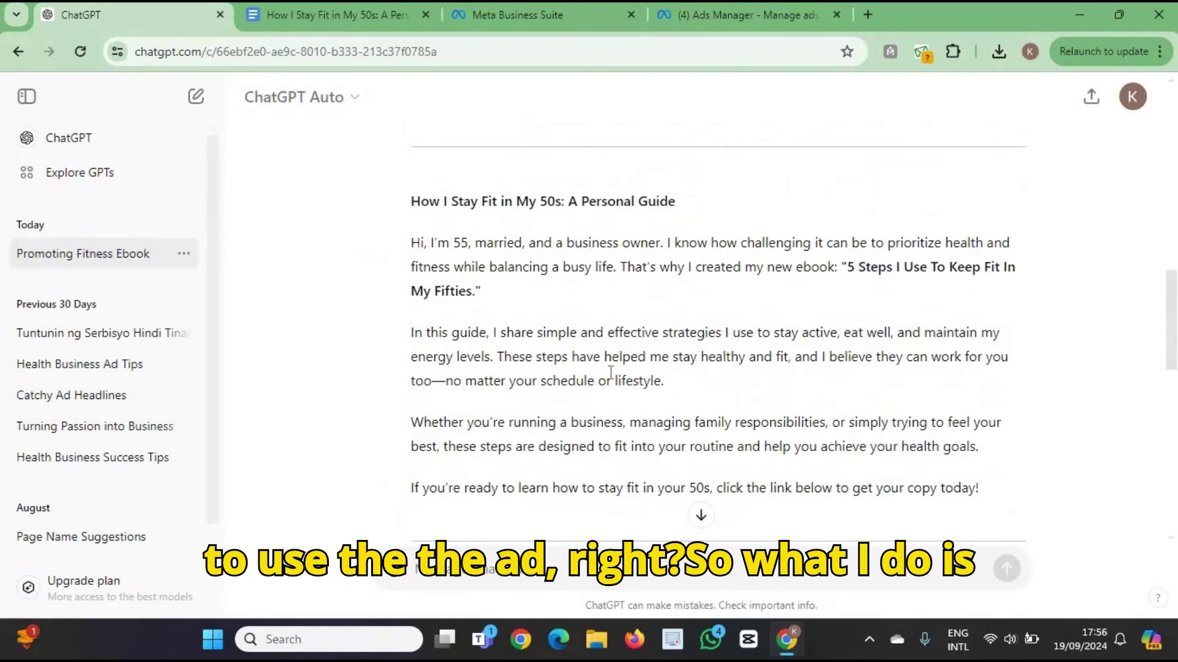
left_click(333, 9)
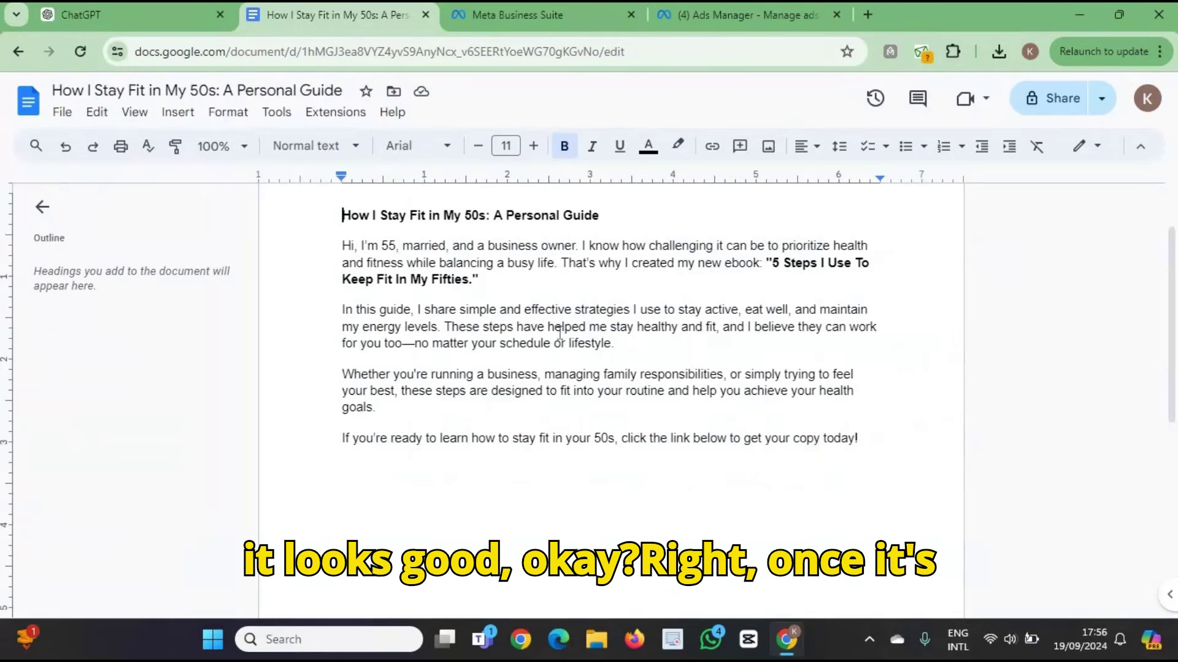
- Switch to Meta Ads Manager and create a new campaign with the Leads objective and the Tailored leads campaign setup
left_click(706, 18)
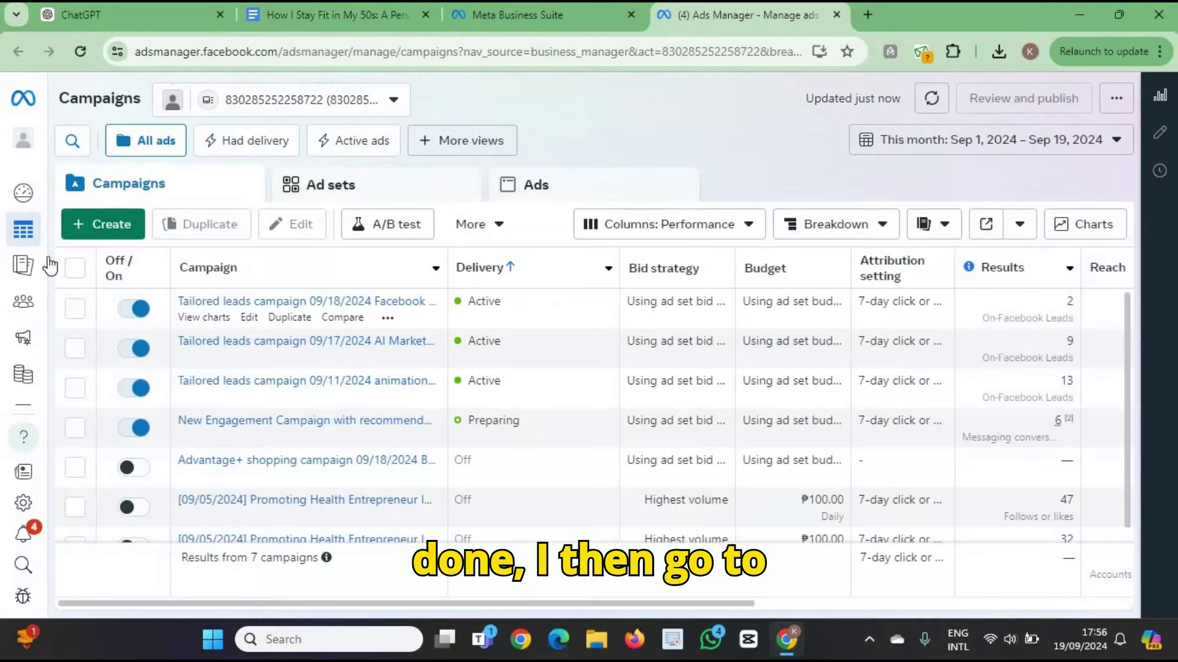
mouse_move(24, 272)
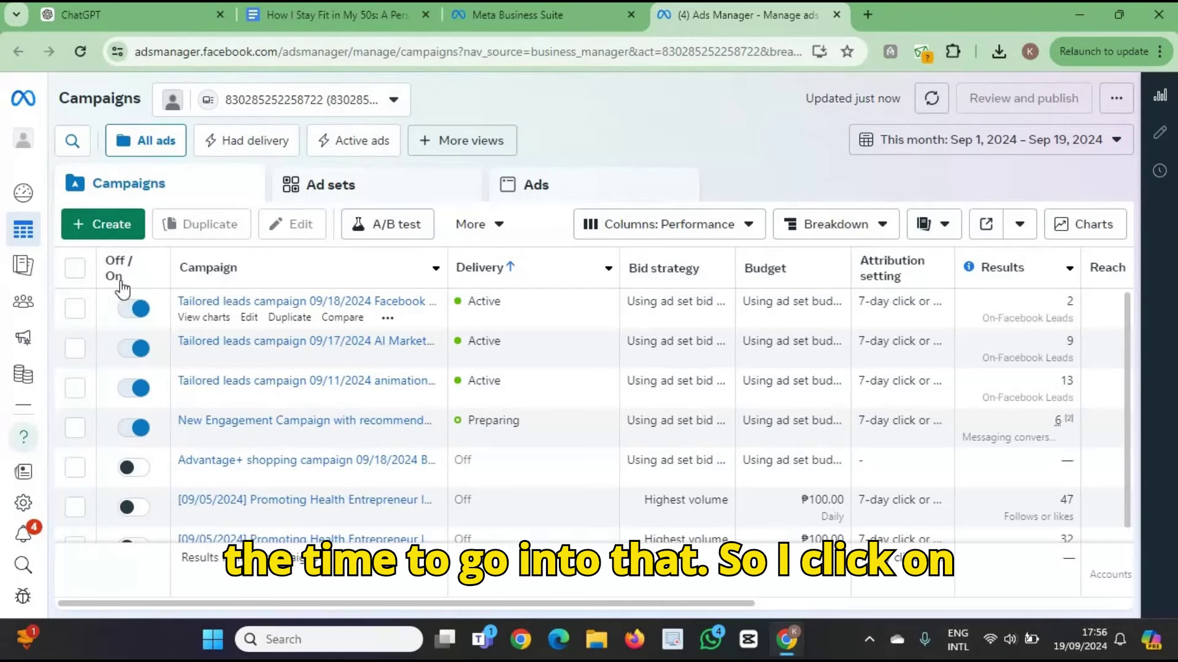
left_click(111, 229)
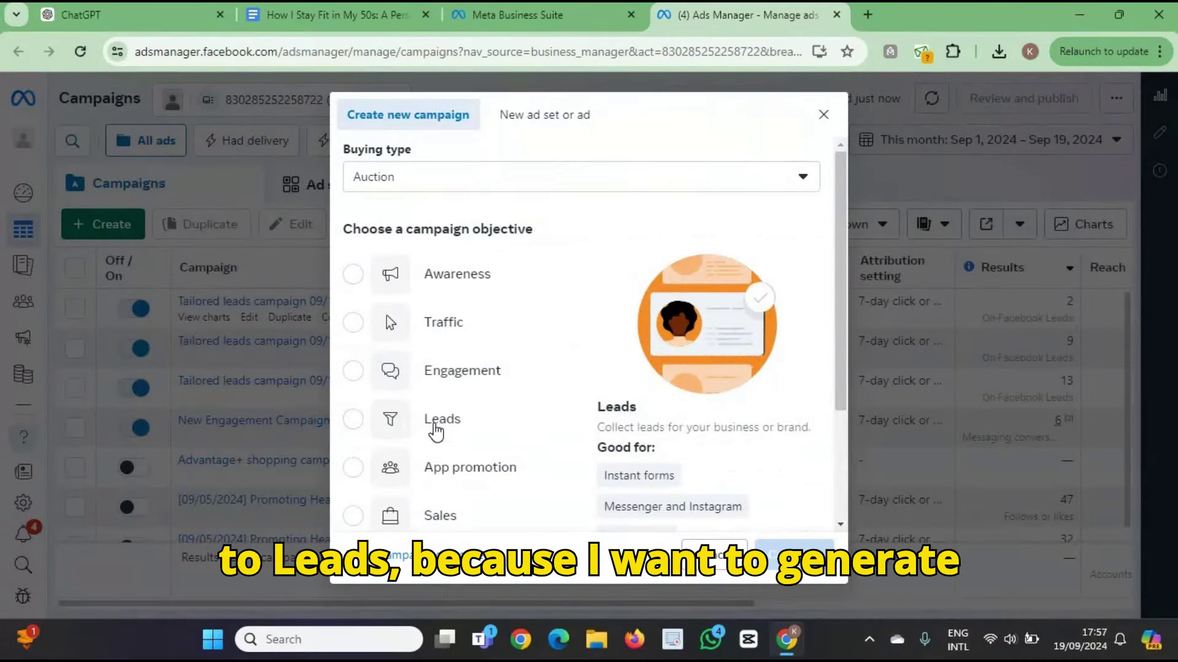
left_click(436, 431)
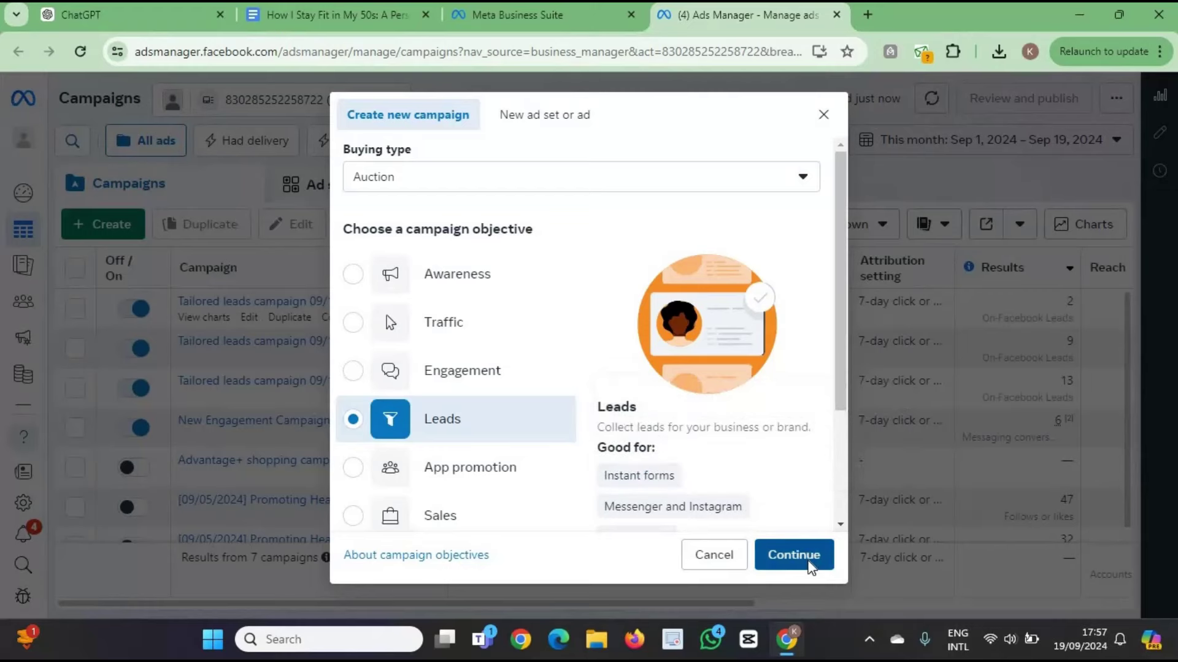
left_click(807, 559)
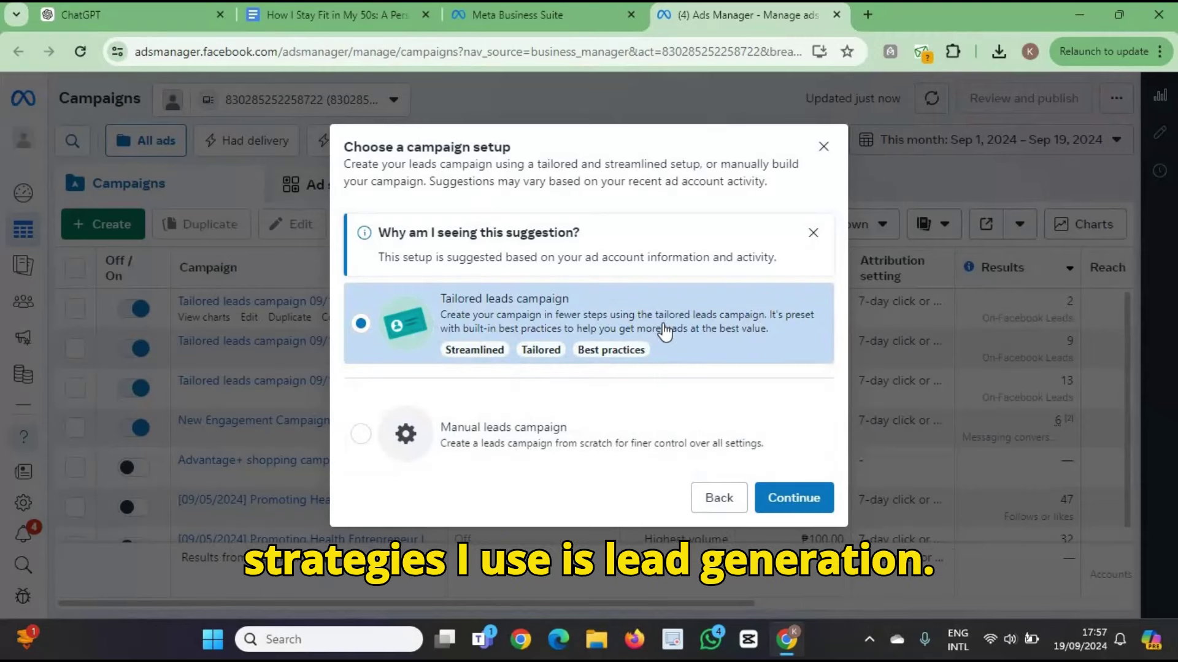
key("Return")
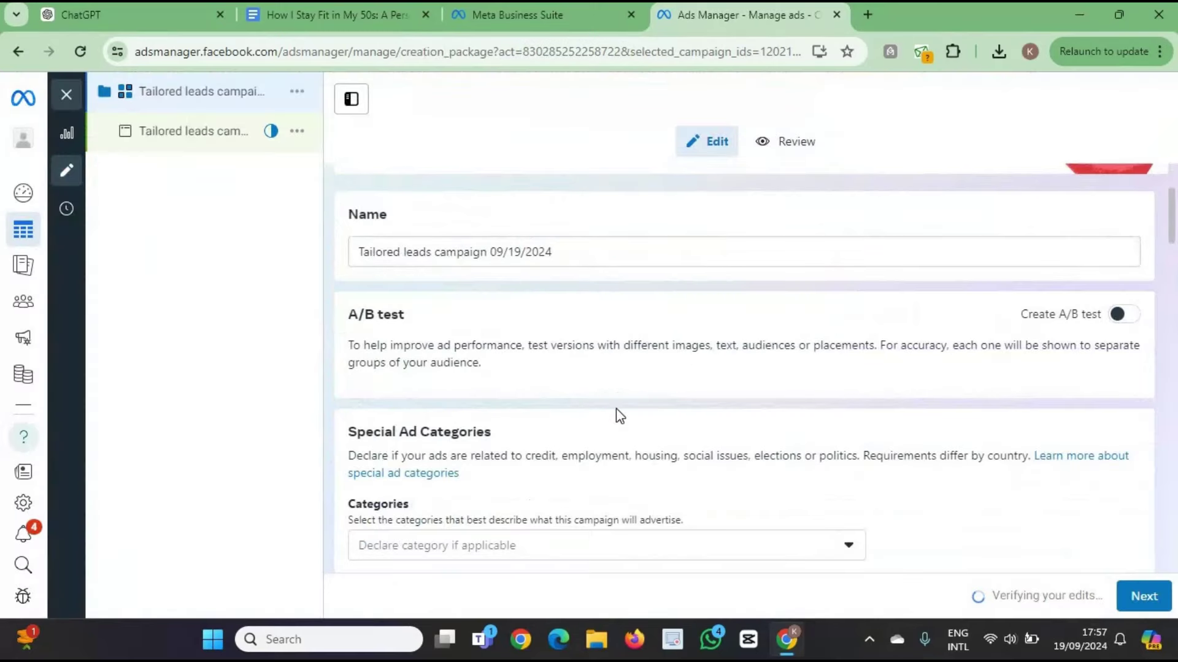
- Set the tailored leads campaign's daily budget to ₱200
scroll(616, 408, "up", 3)
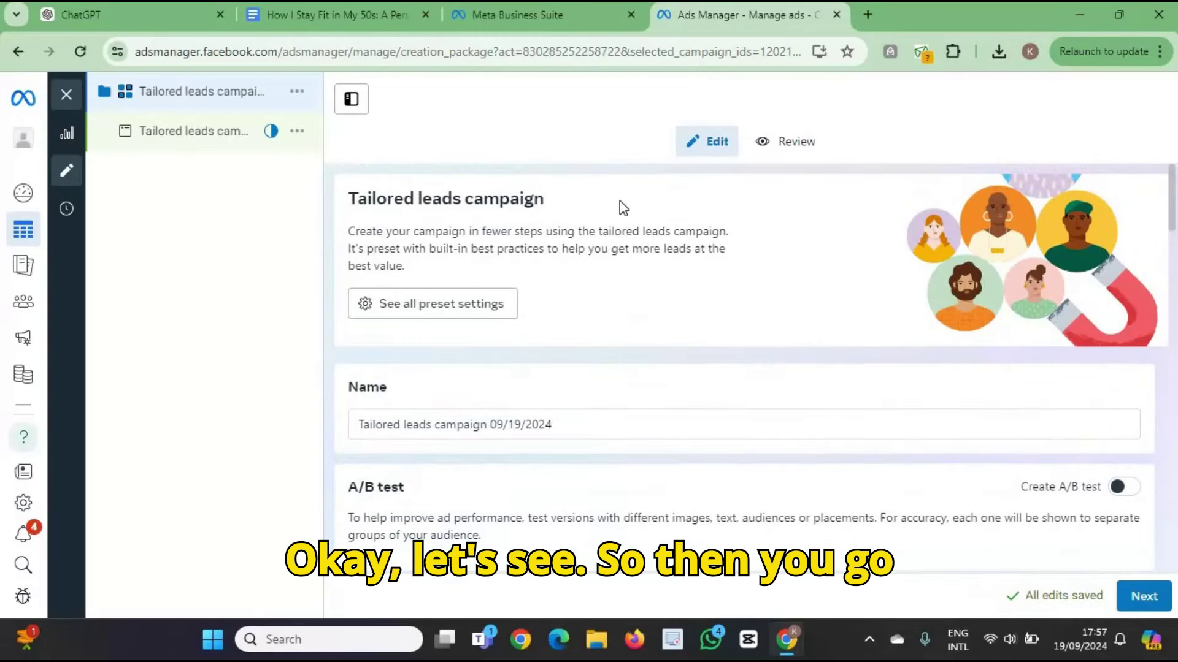
scroll(617, 209, "down", 3)
left_click(583, 252)
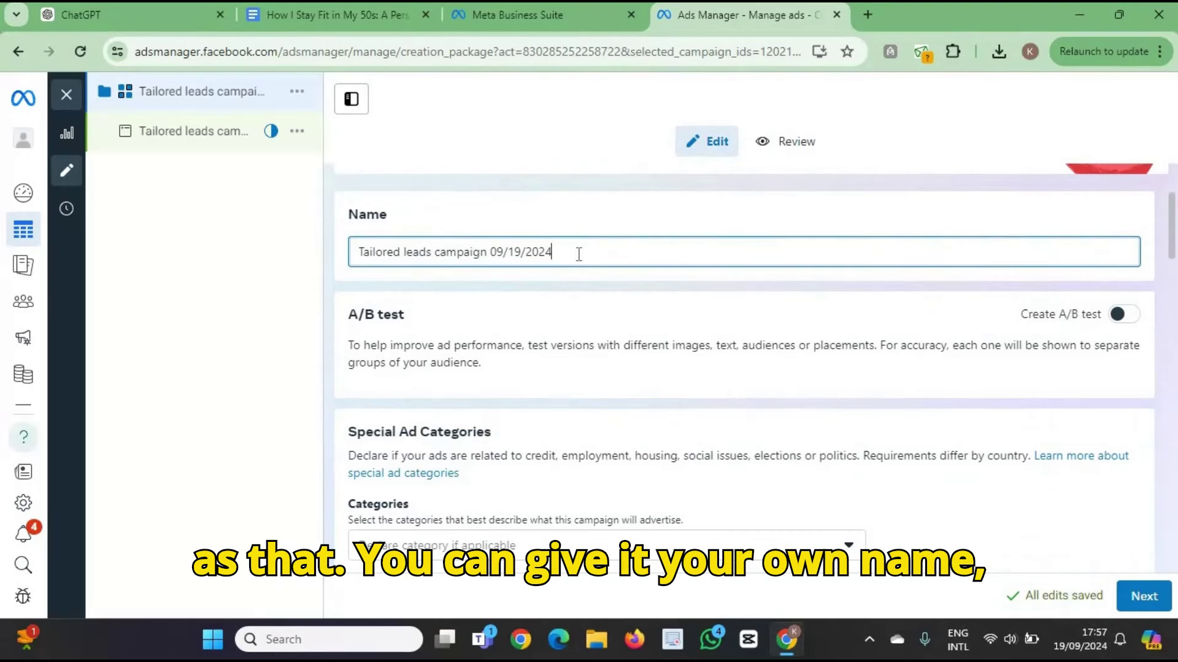
scroll(579, 254, "down", 3)
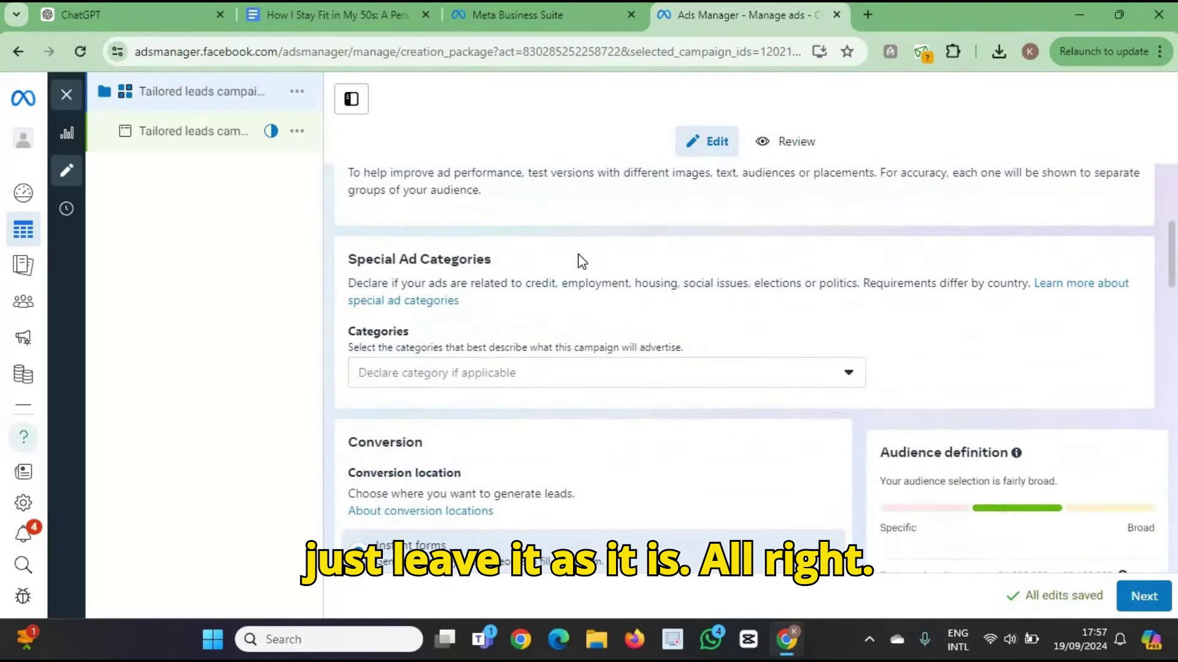
scroll(580, 260, "down", 3)
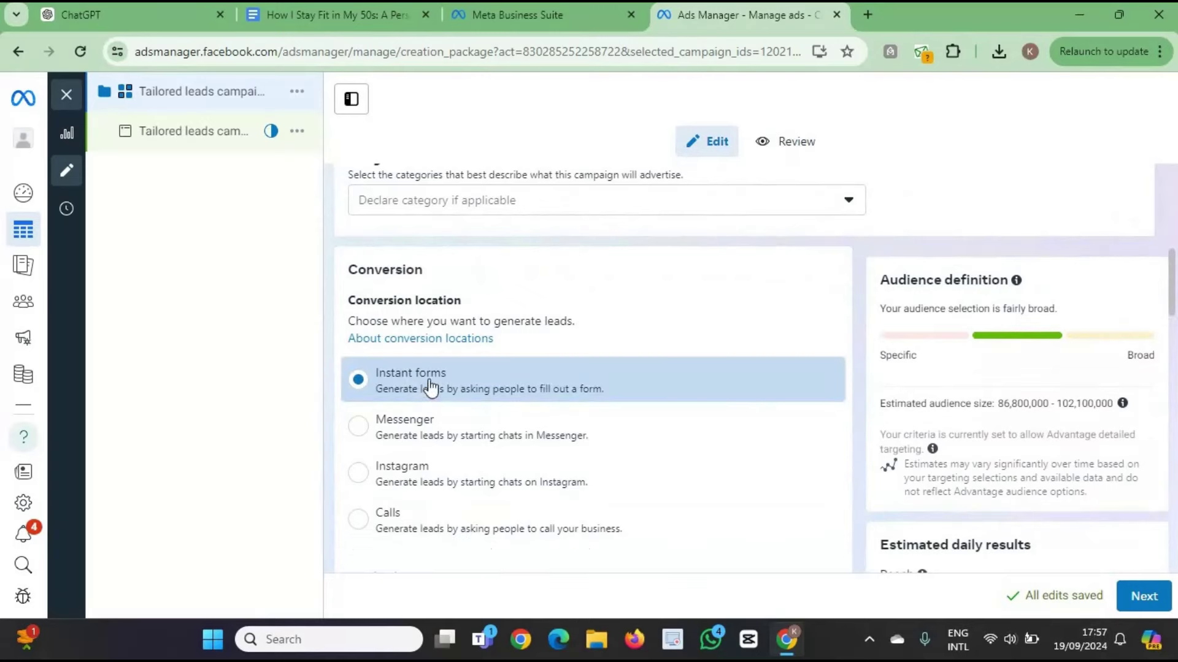
scroll(685, 373, "down", 5)
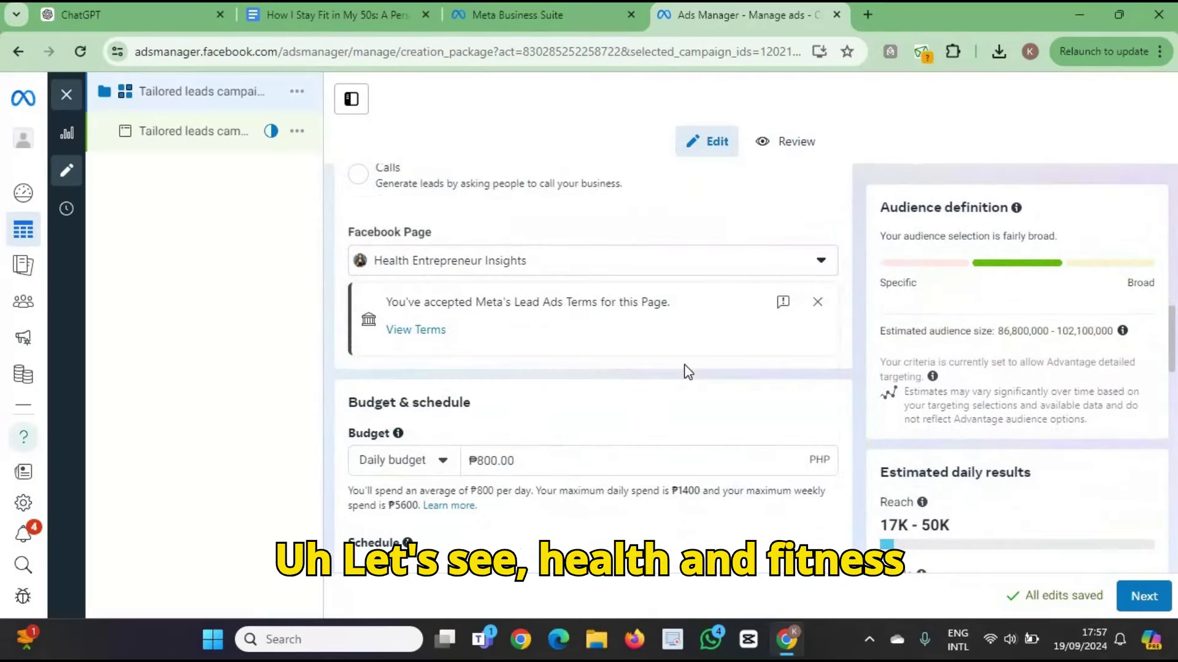
scroll(477, 287, "down", 3)
left_click(477, 288)
type("2")
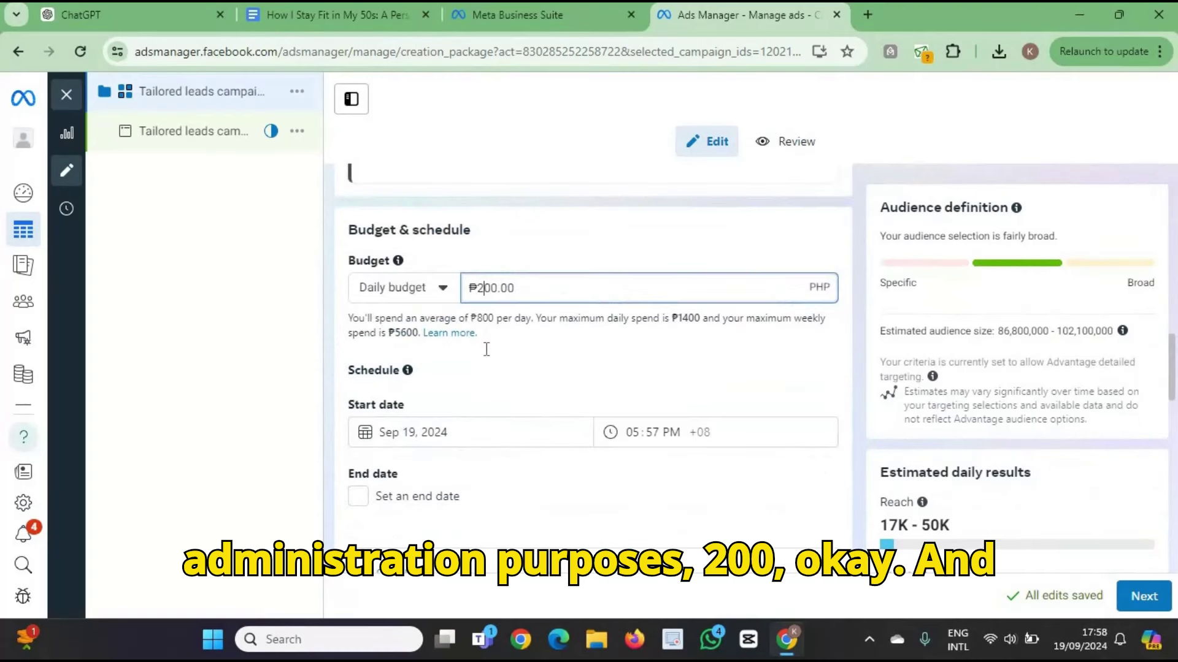
- Enable an end date for the campaign schedule and set it to September 29, 2024
scroll(515, 371, "down", 2)
left_click(432, 417)
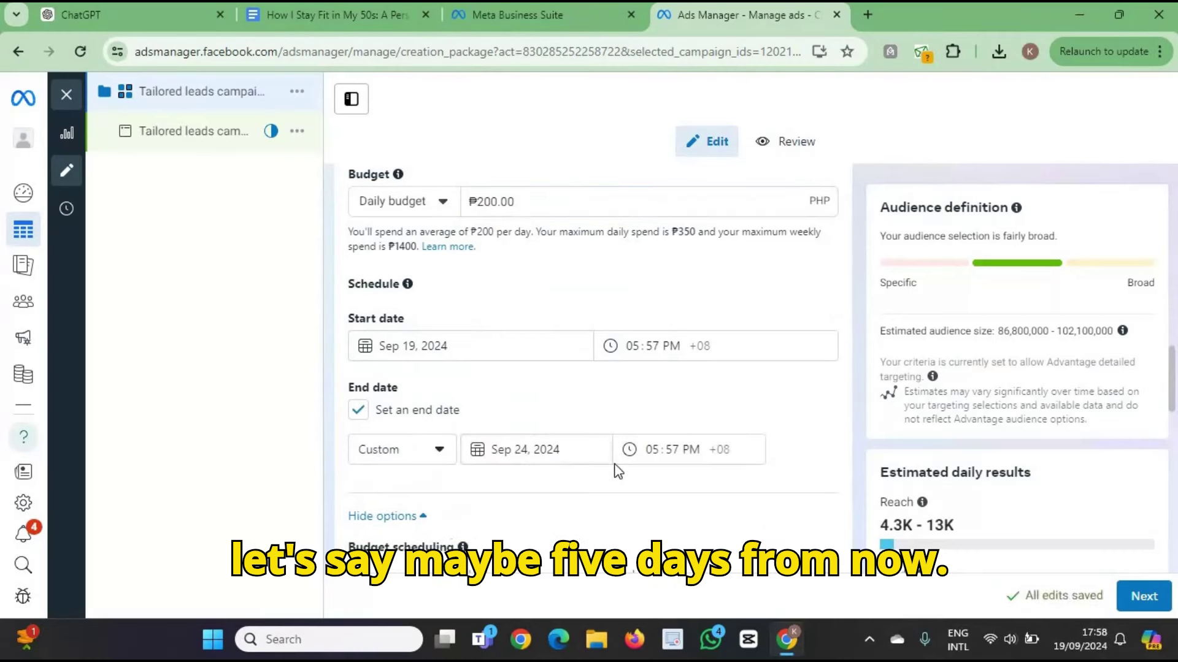
left_click(499, 449)
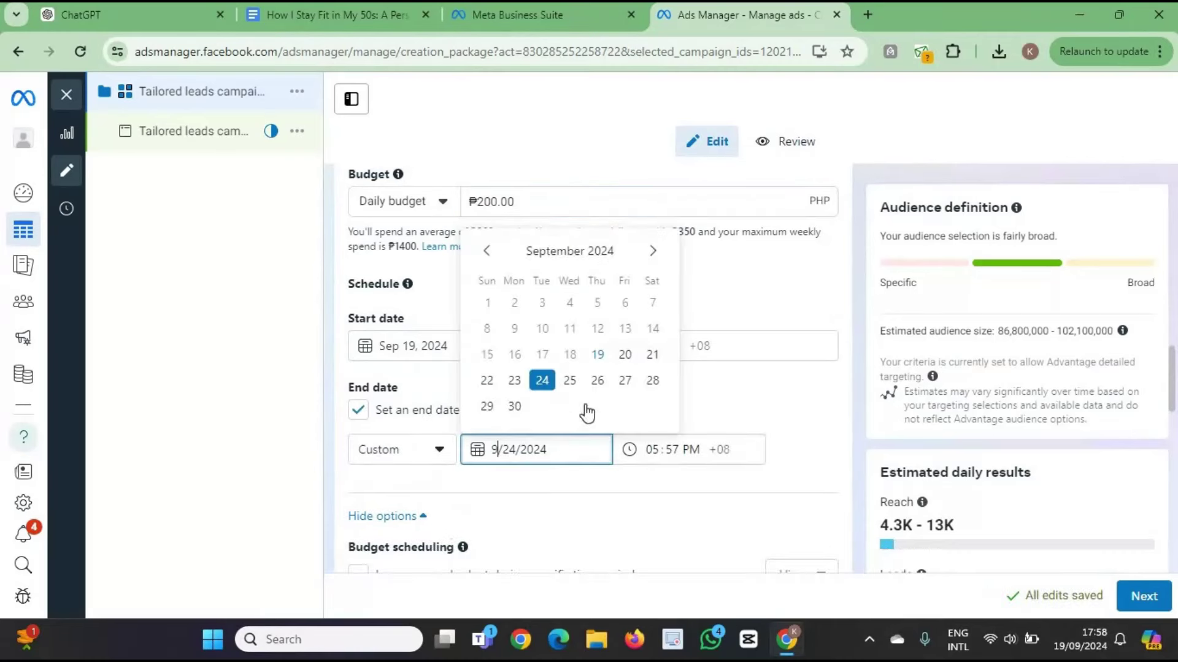
left_click(487, 406)
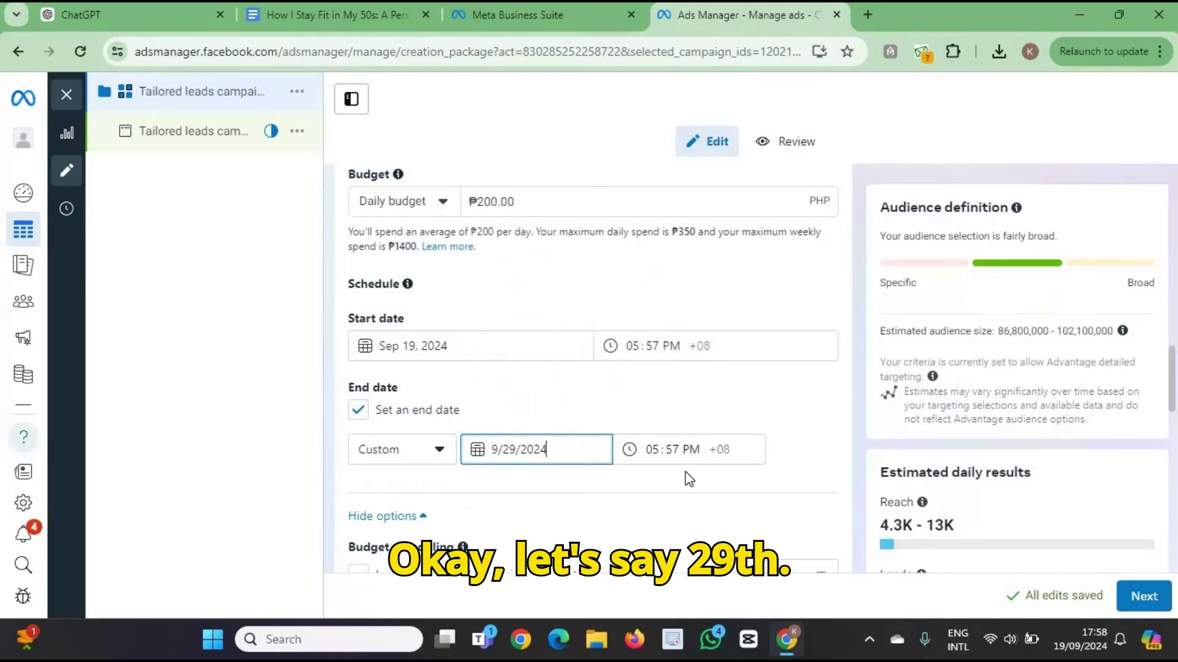
- Remove the Philippines from the locations of the campaign's audience
scroll(641, 436, "down", 5)
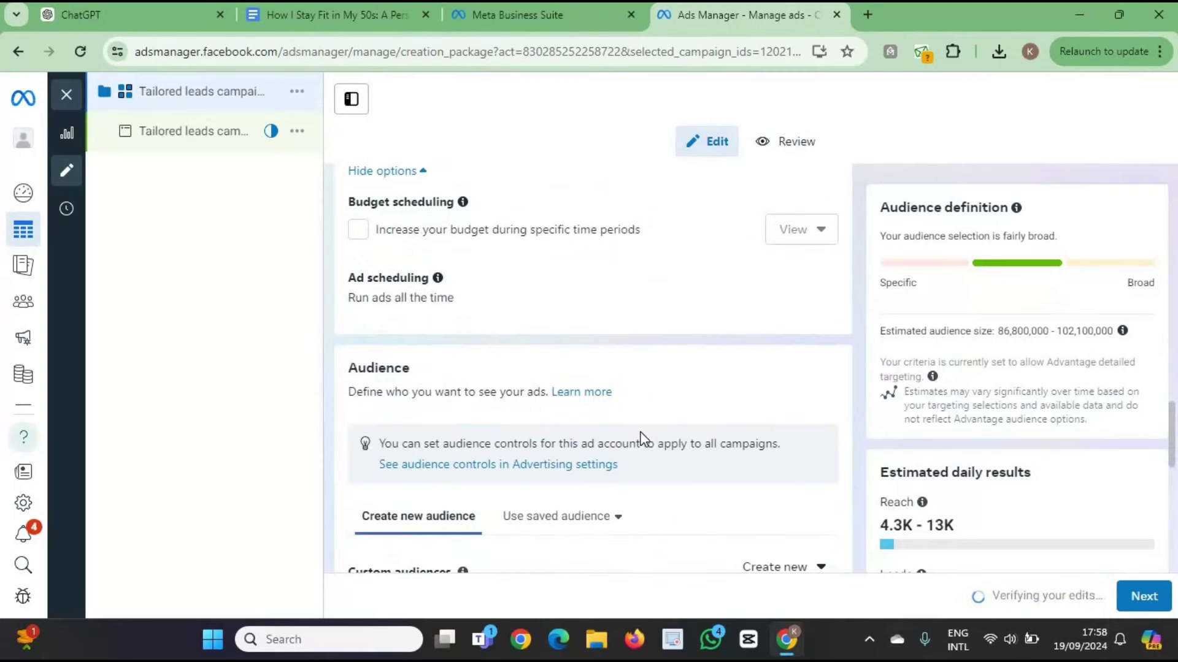
scroll(640, 438, "down", 1)
scroll(560, 360, "up", 2)
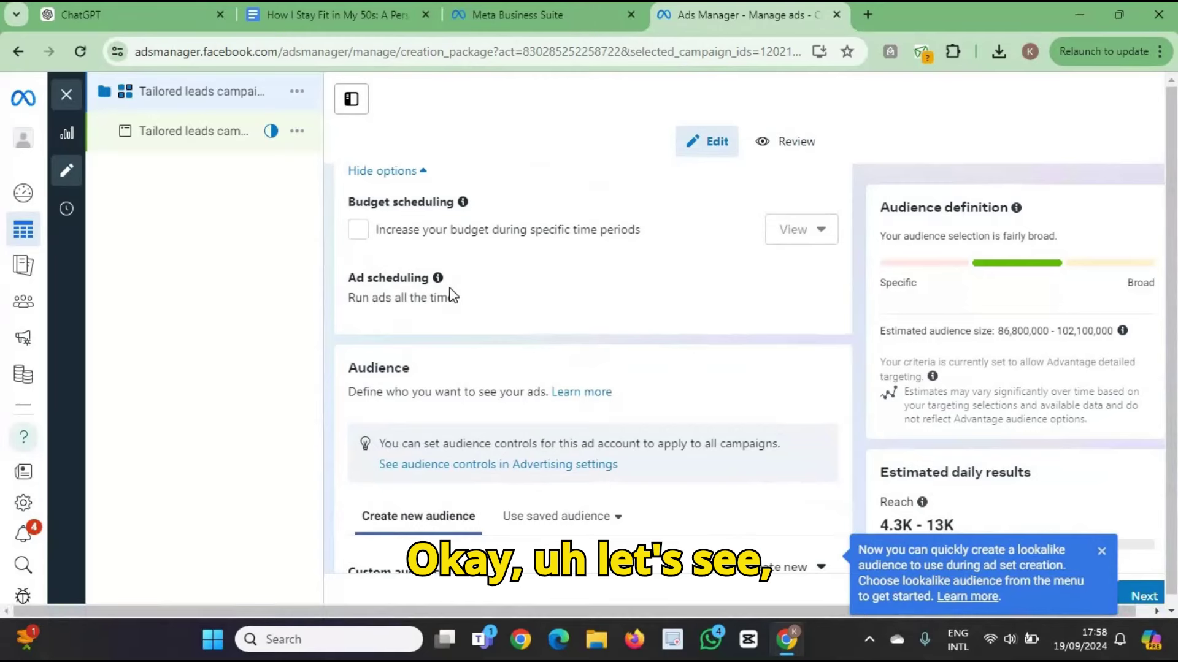
scroll(449, 288, "down", 1)
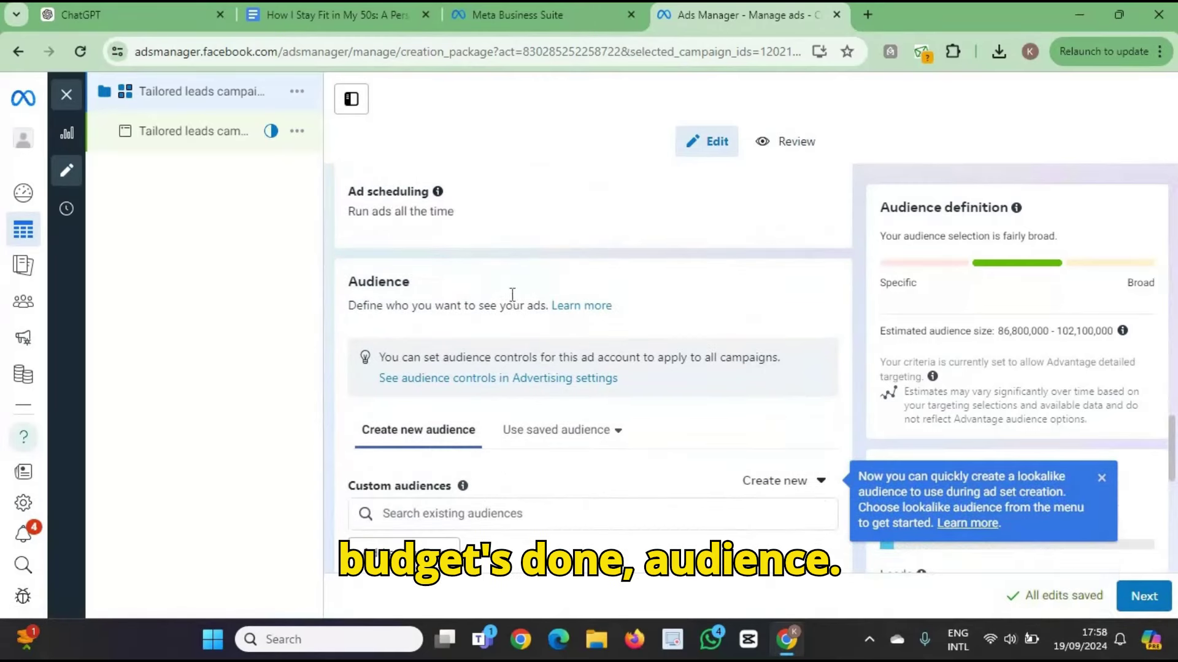
scroll(513, 300, "down", 2)
scroll(513, 300, "up", 2)
scroll(514, 300, "down", 2)
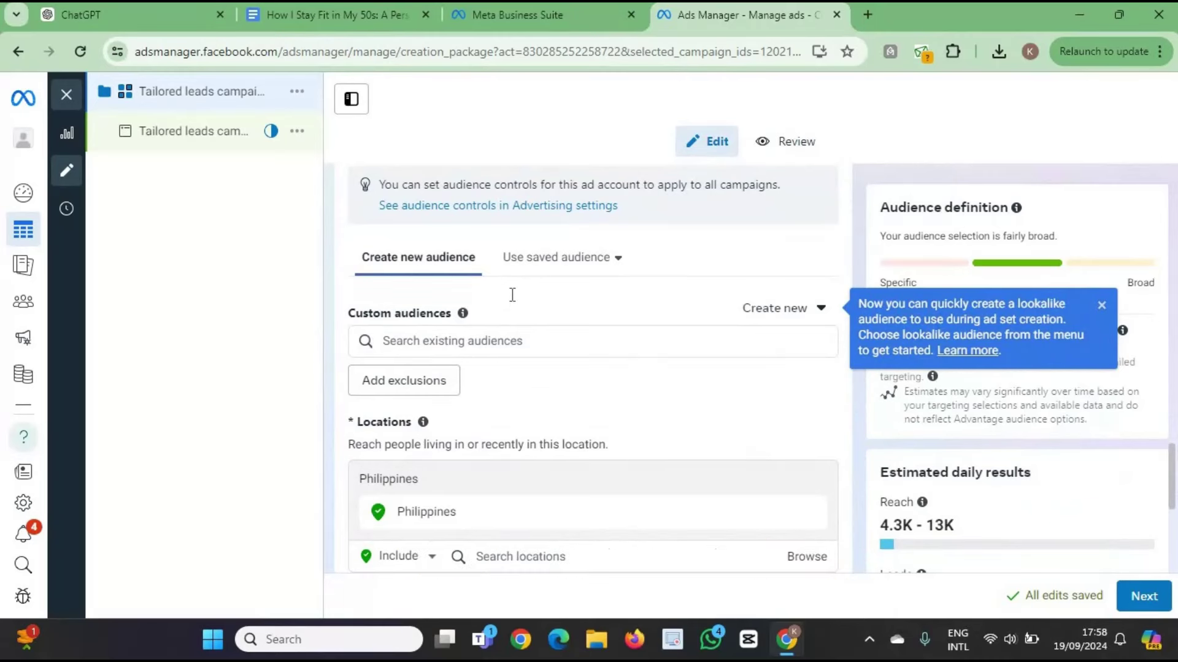
scroll(512, 295, "down", 2)
scroll(513, 298, "up", 1)
scroll(513, 299, "down", 1)
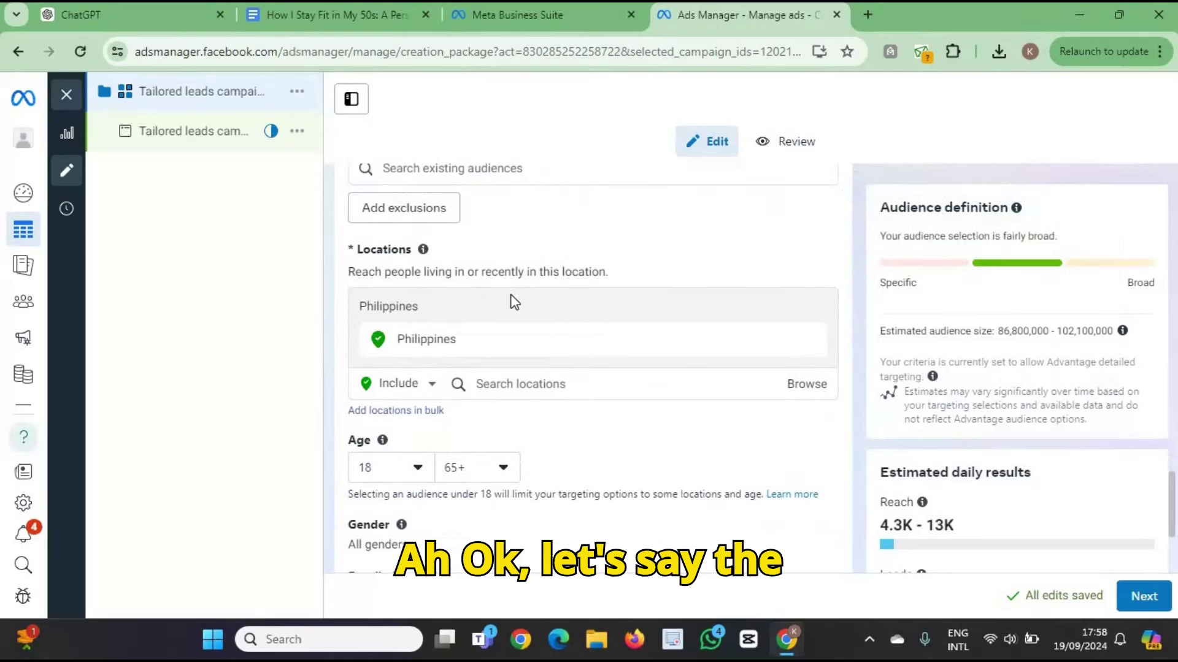
left_click(808, 340)
scroll(505, 360, "up", 3)
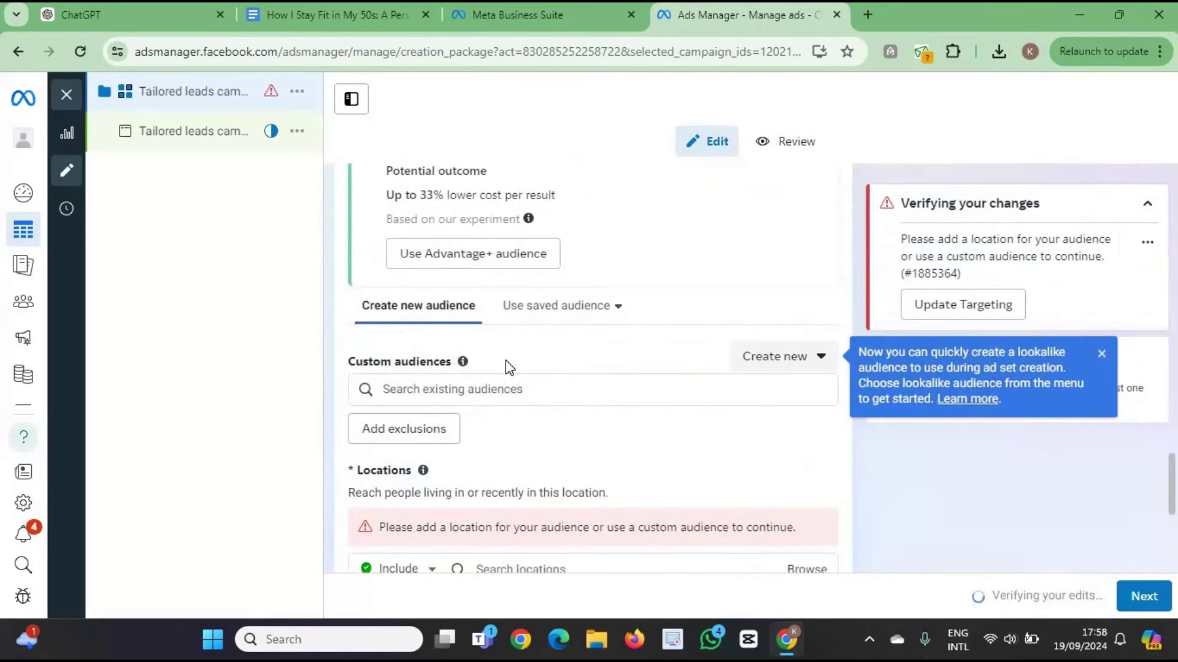
- Add the country South Africa as the included location for the audience
scroll(555, 393, "down", 3)
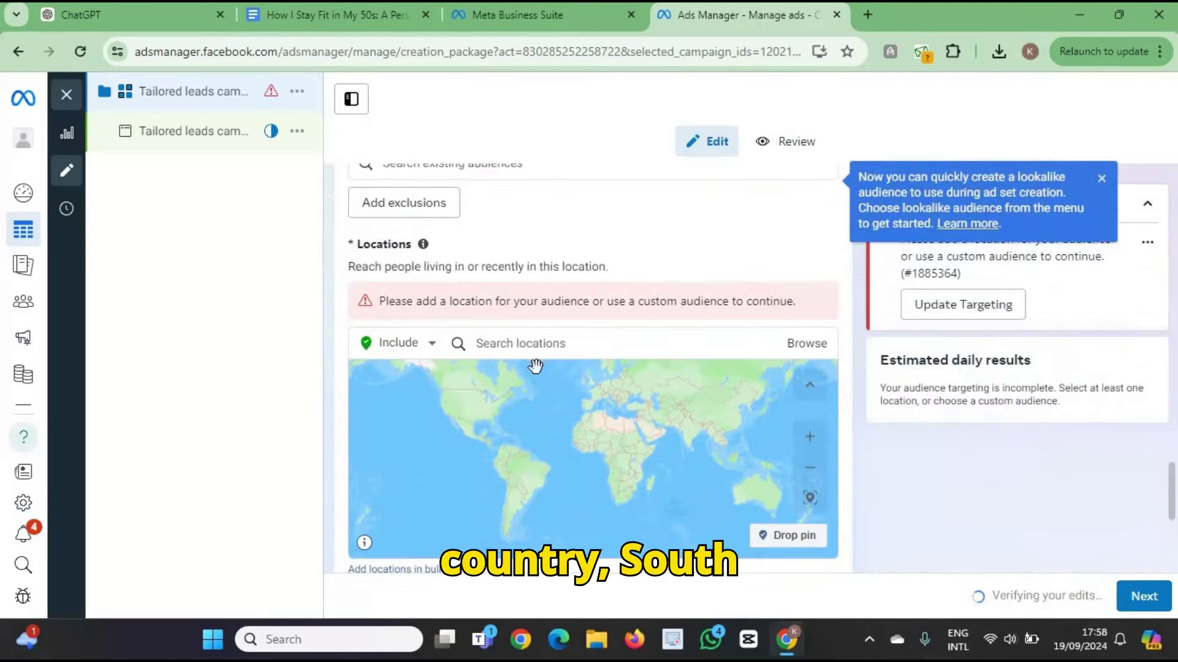
left_click(524, 320)
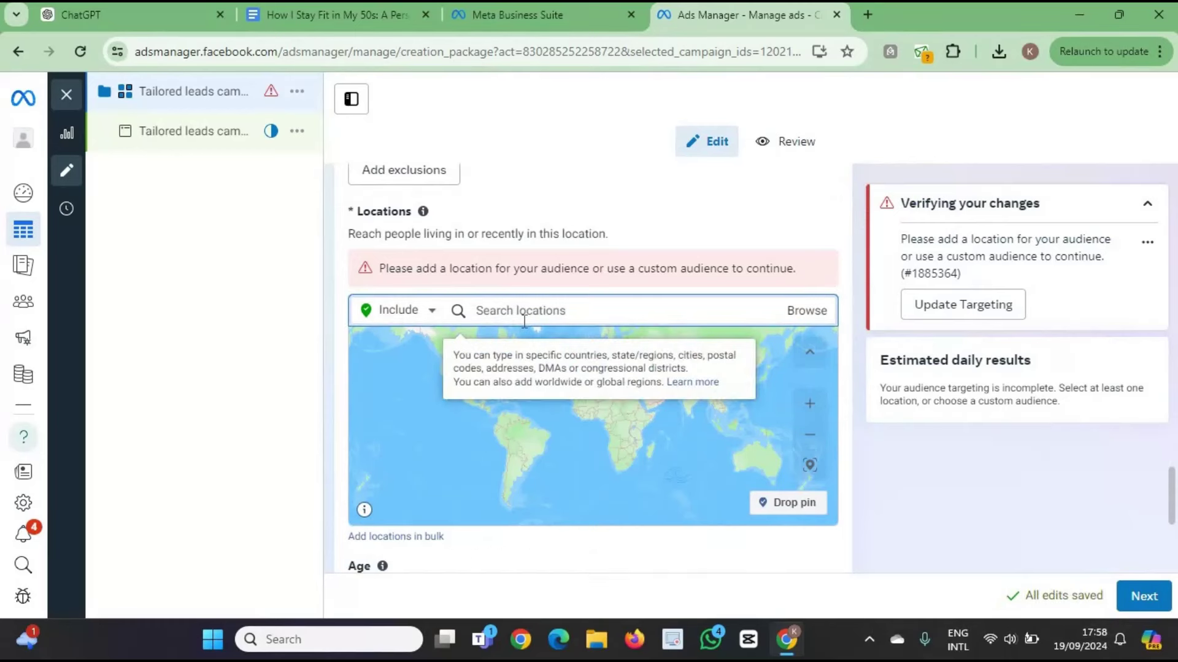
type("South Africa")
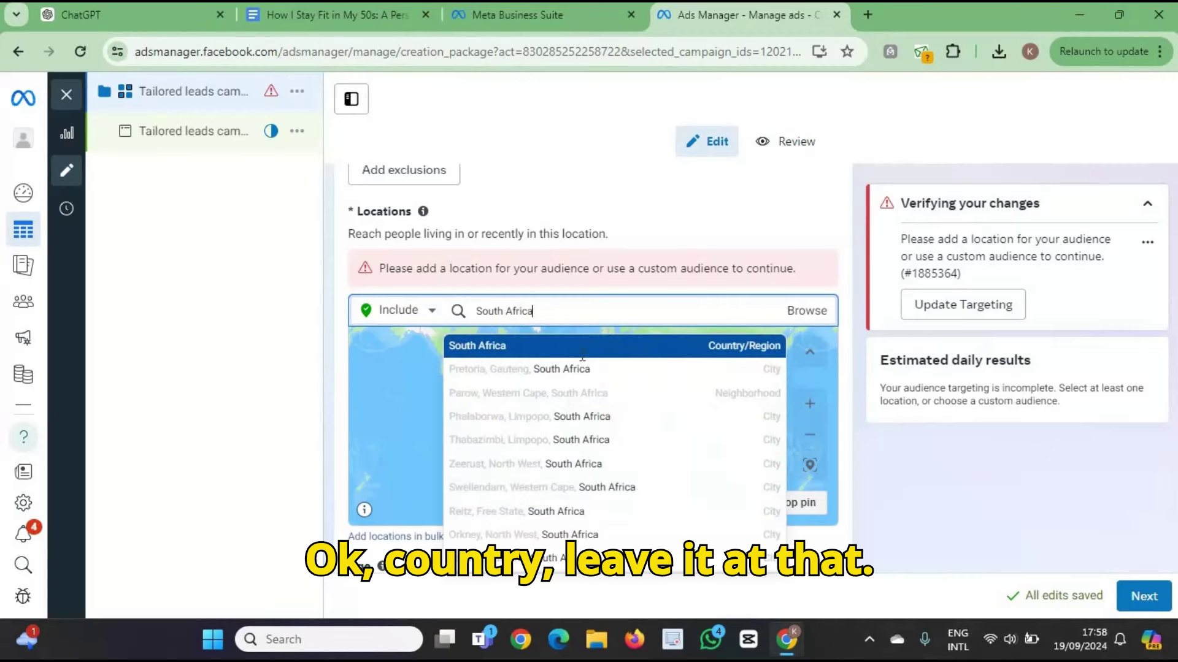
left_click(578, 353)
- Set the audience's age range to 25 through 60
scroll(568, 387, "down", 4)
scroll(542, 384, "down", 1)
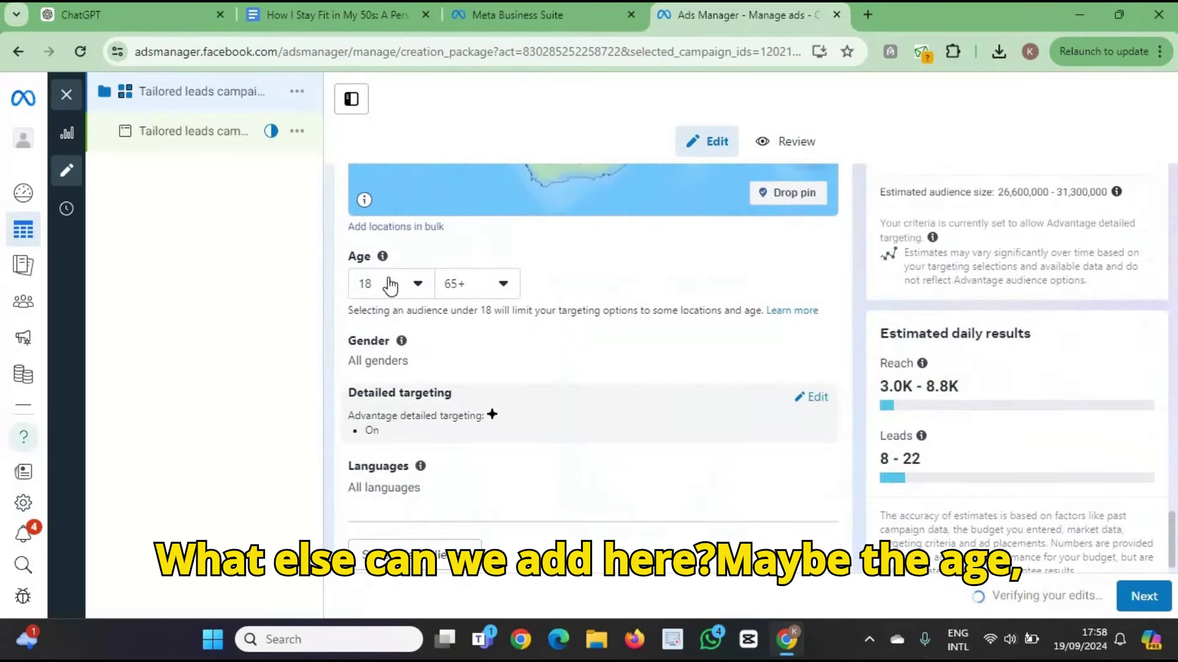
left_click(406, 284)
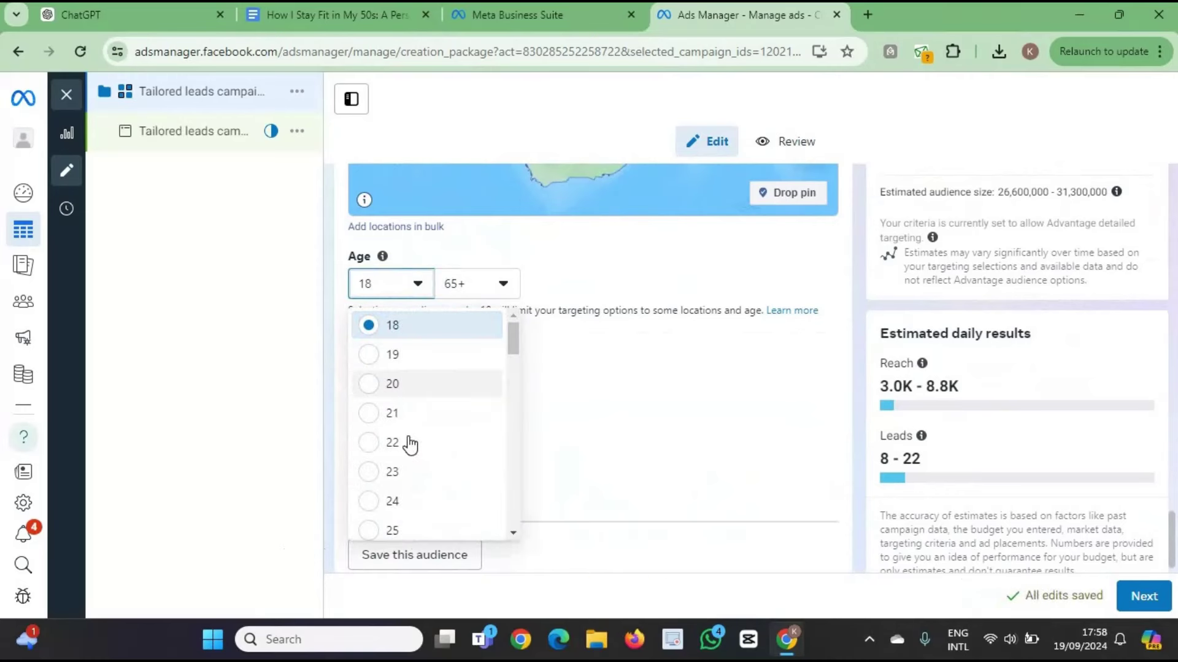
left_click(393, 531)
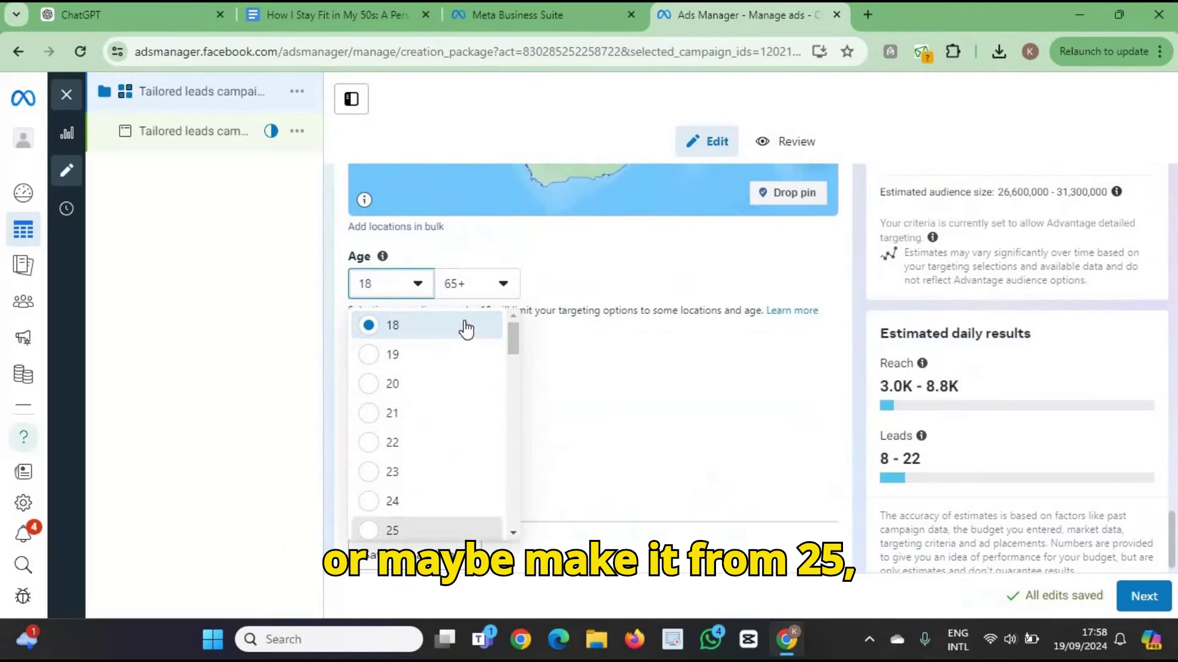
left_click(501, 285)
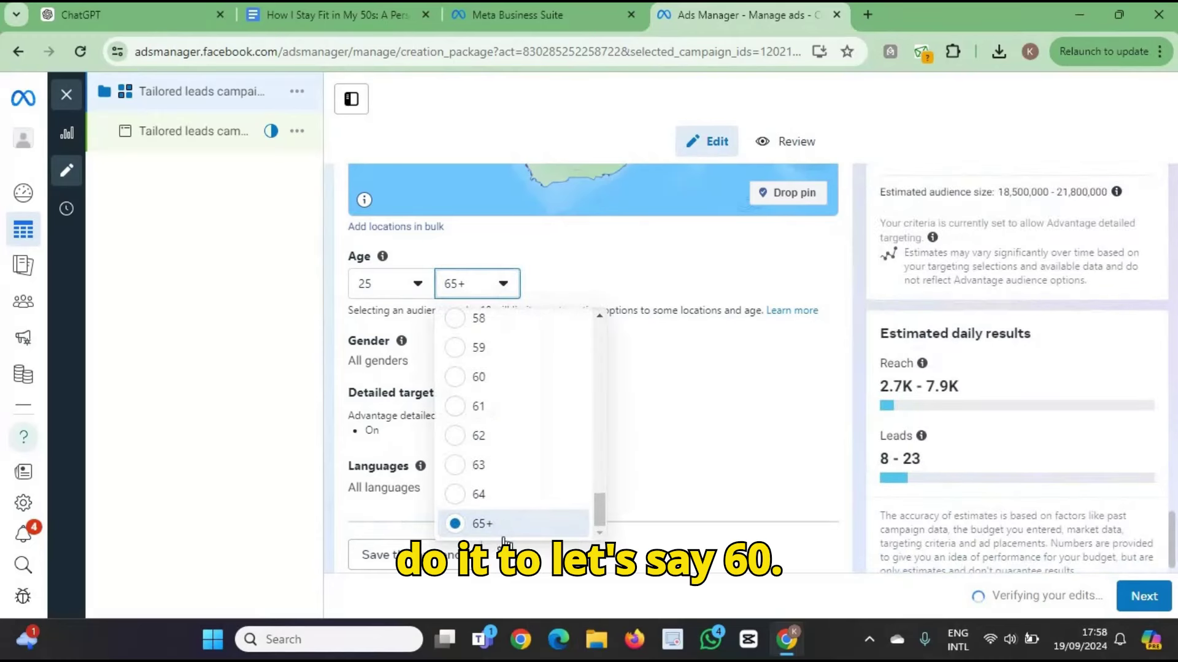
left_click(571, 389)
- Add the interest Business (business & finance) and the relationship status Married to the audience's detailed targeting
scroll(667, 380, "down", 1)
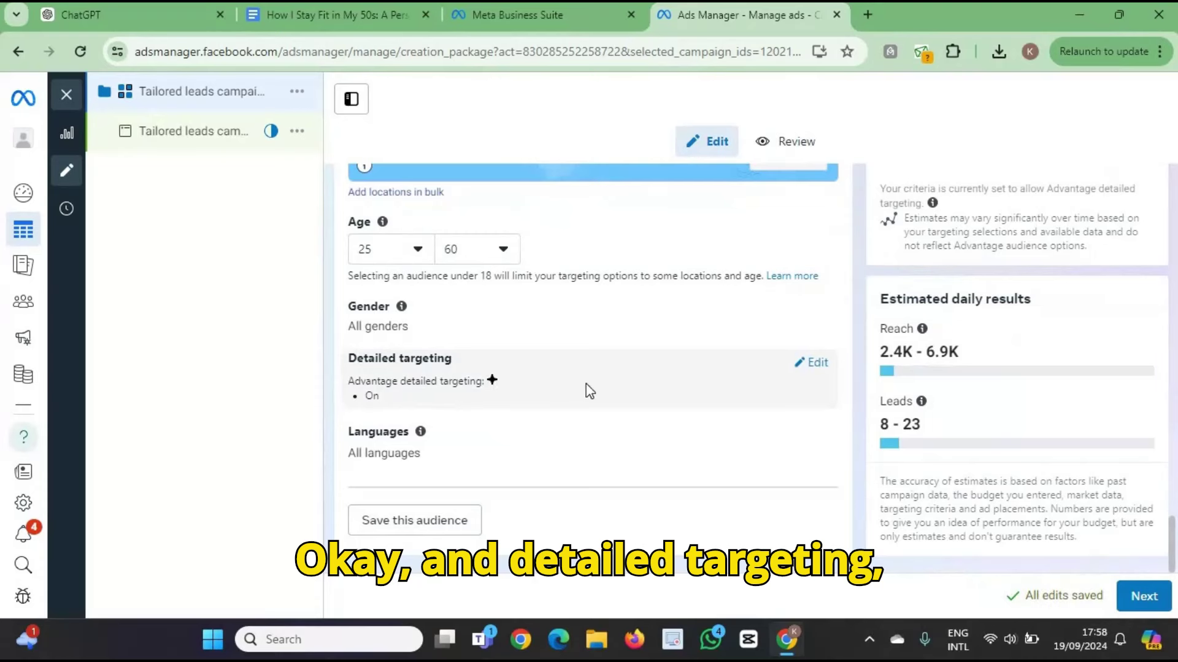
left_click(818, 363)
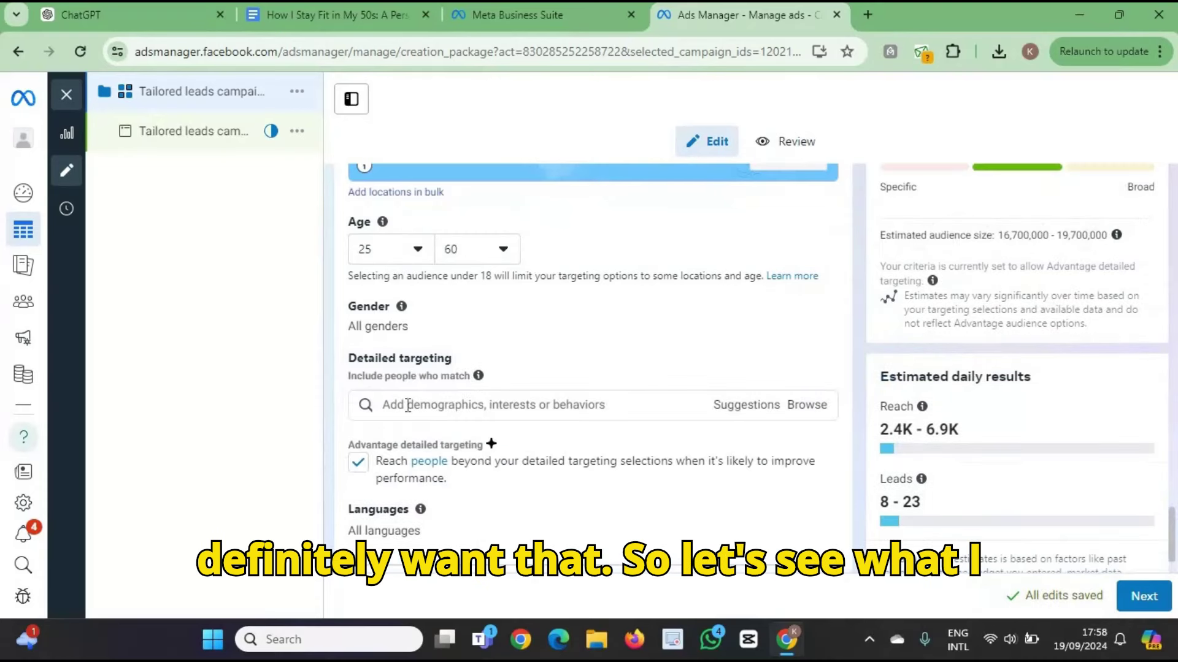
left_click(408, 405)
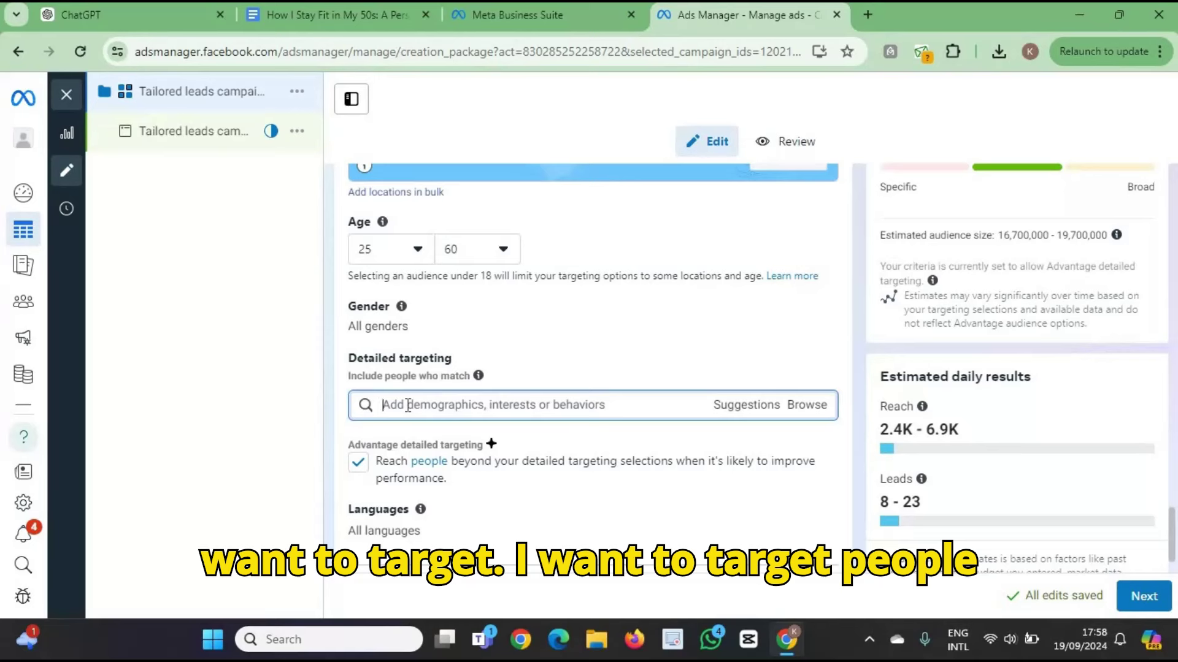
type("busines")
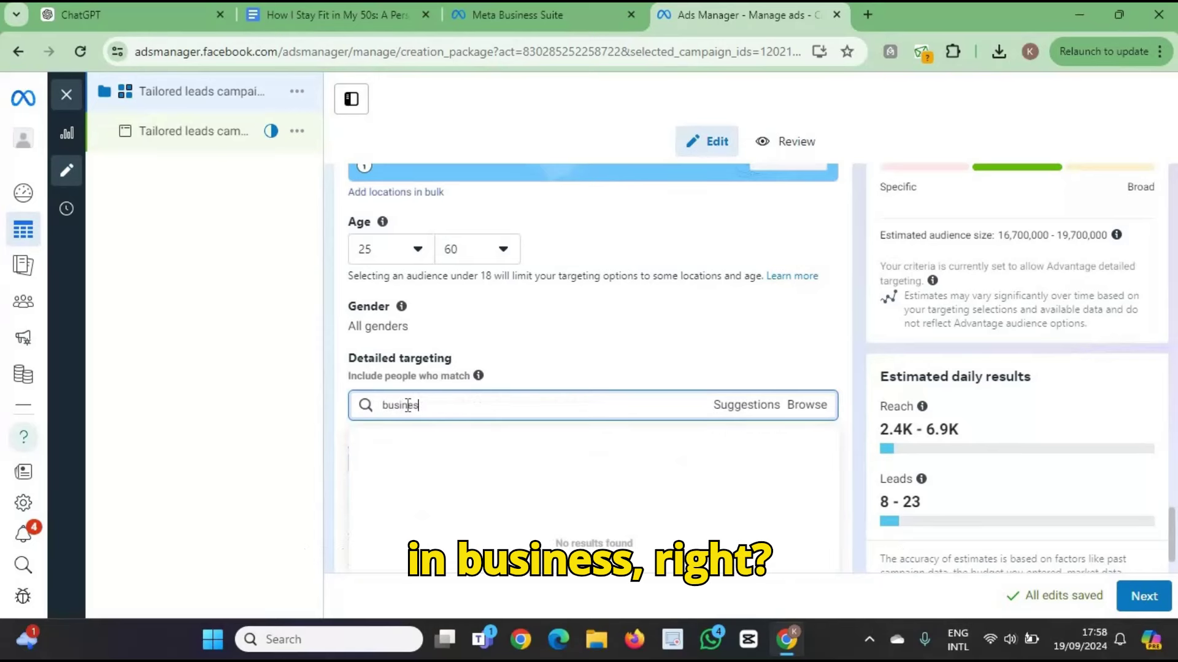
type("s")
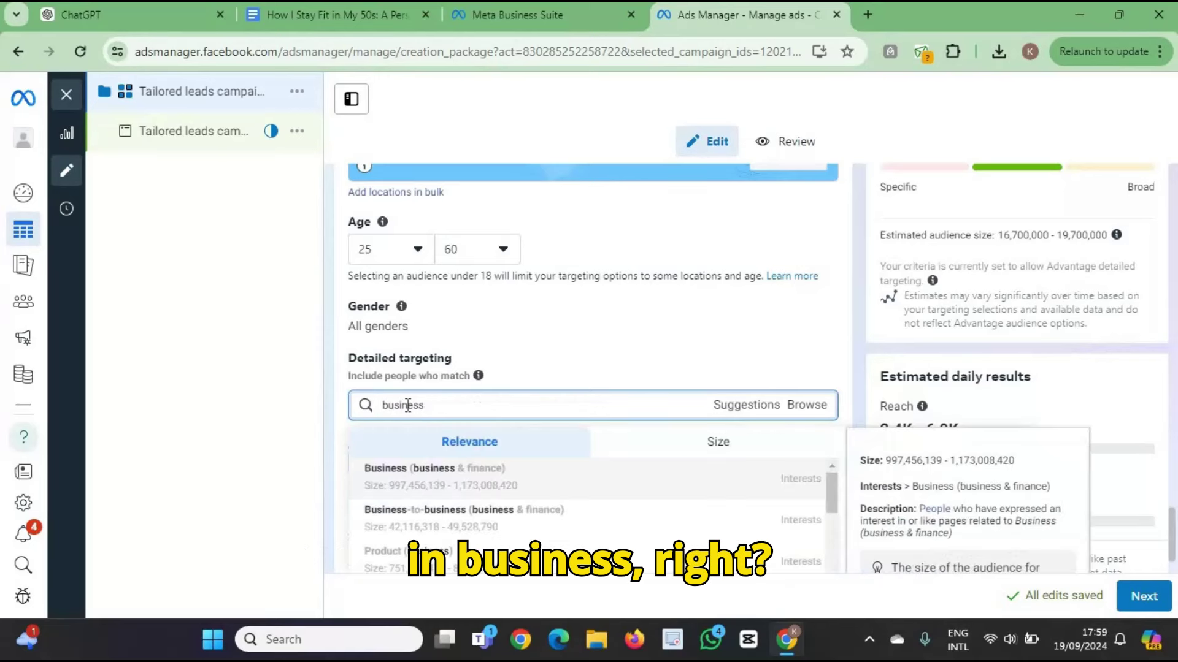
left_click(417, 472)
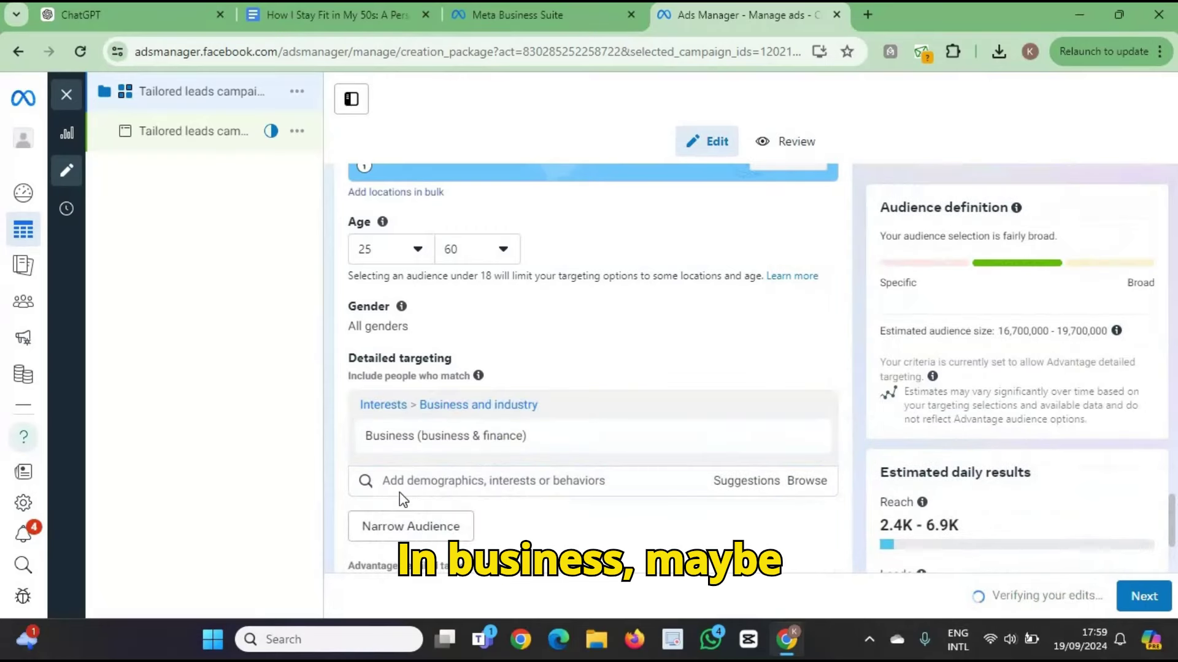
type("married")
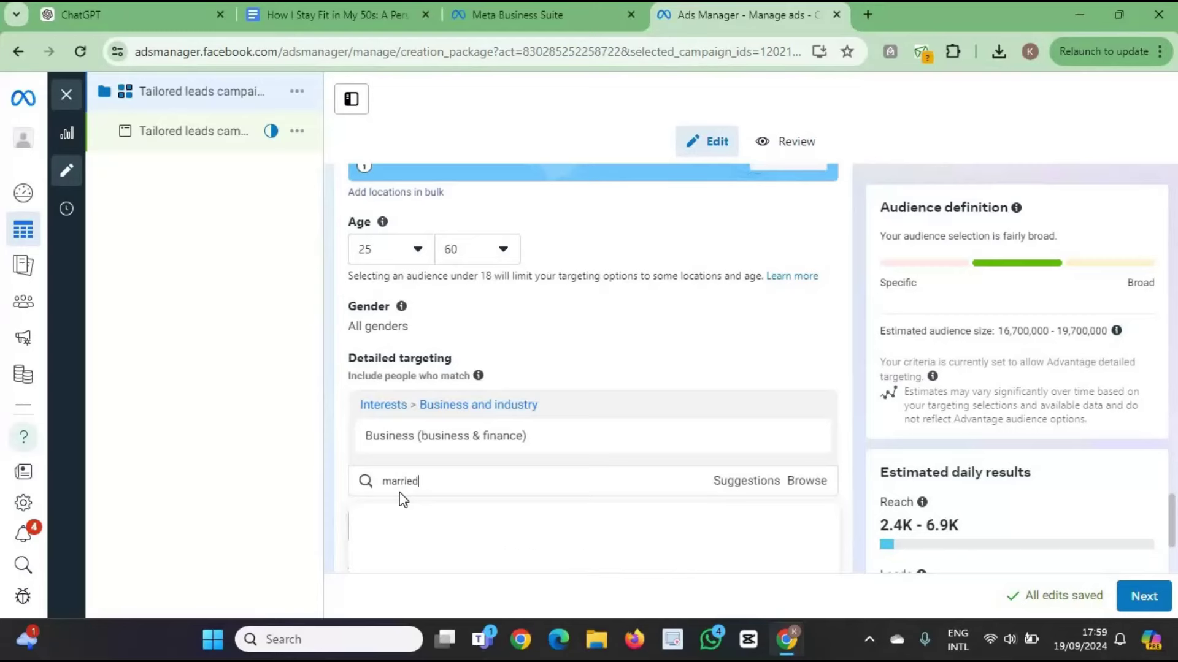
scroll(578, 435, "down", 3)
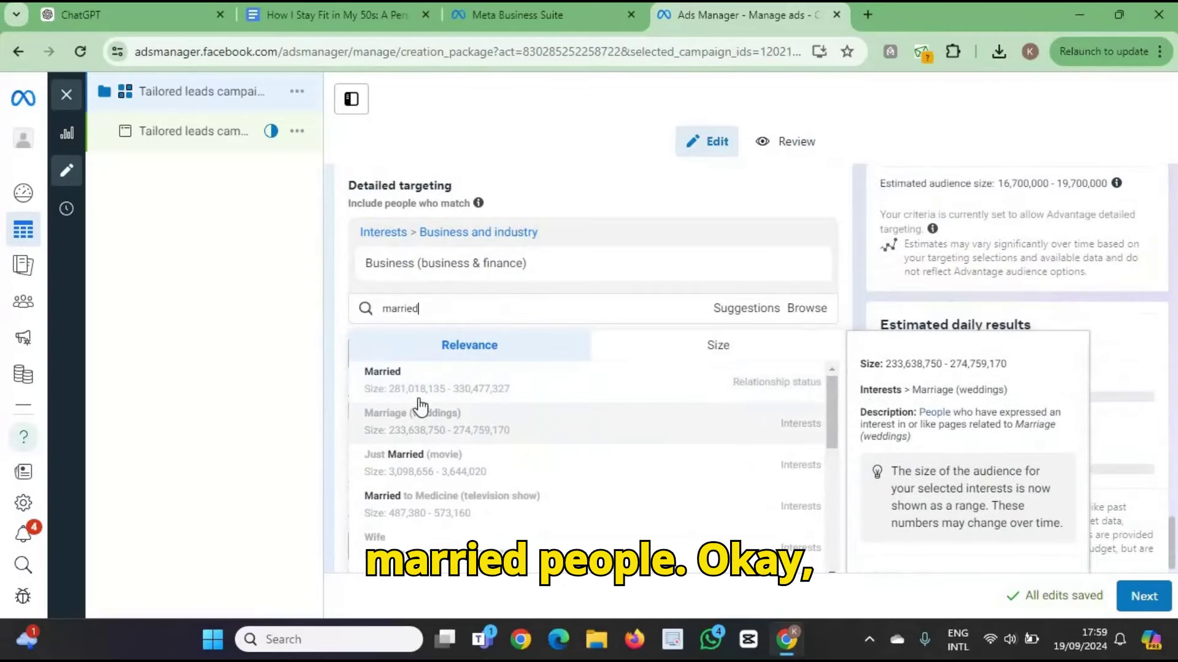
left_click(428, 387)
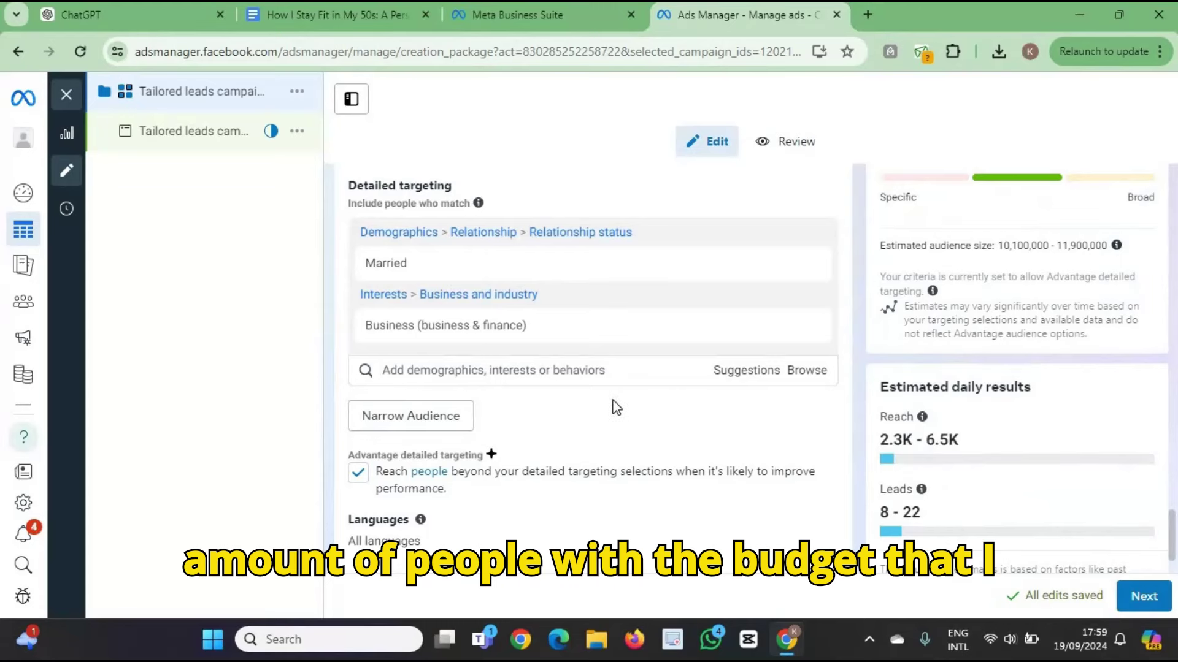
scroll(616, 407, "down", 2)
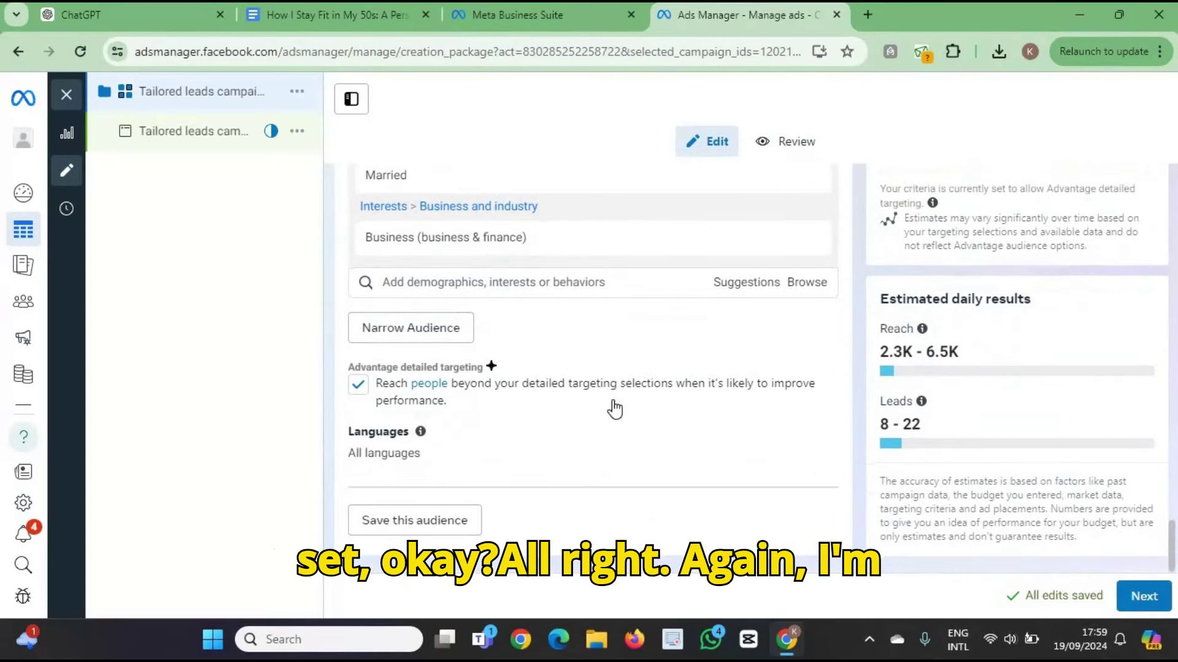
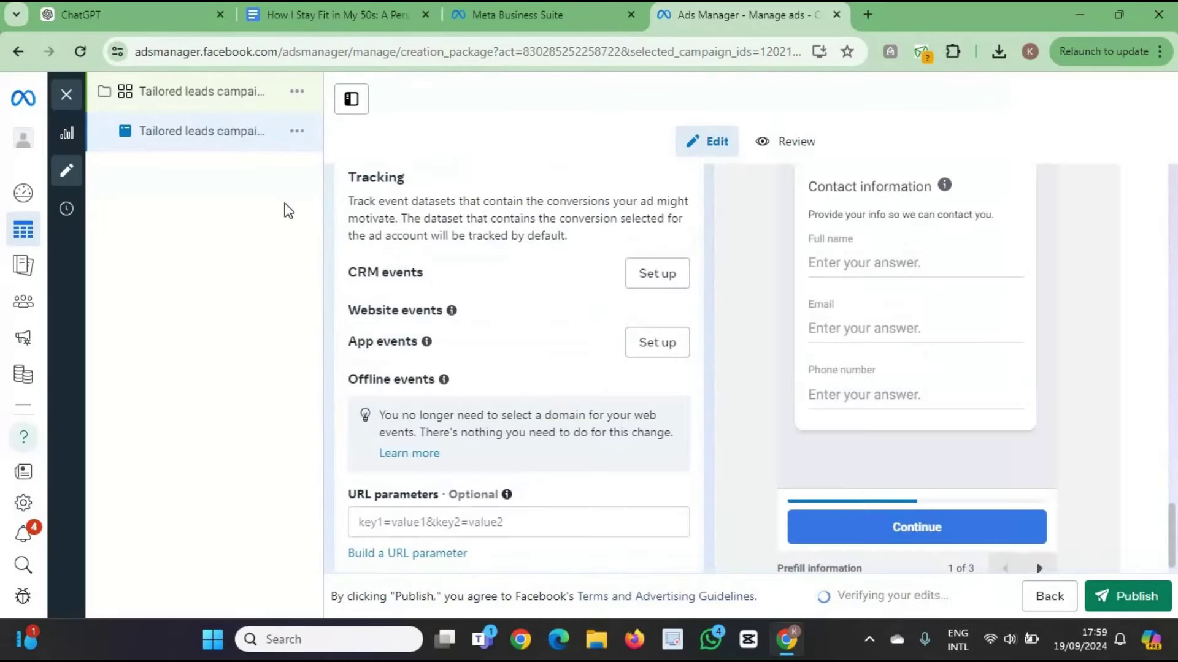
- Go through the ad's settings to the Ad creative section and start adding an image as its media
scroll(533, 289, "up", 20)
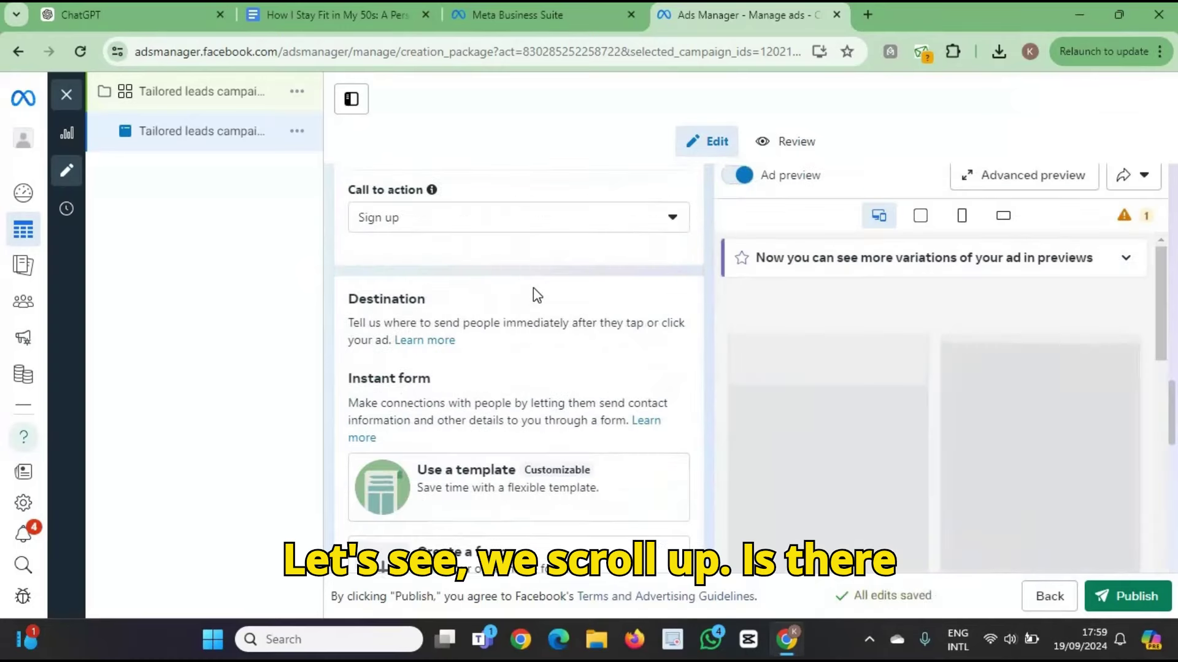
scroll(533, 290, "down", 4)
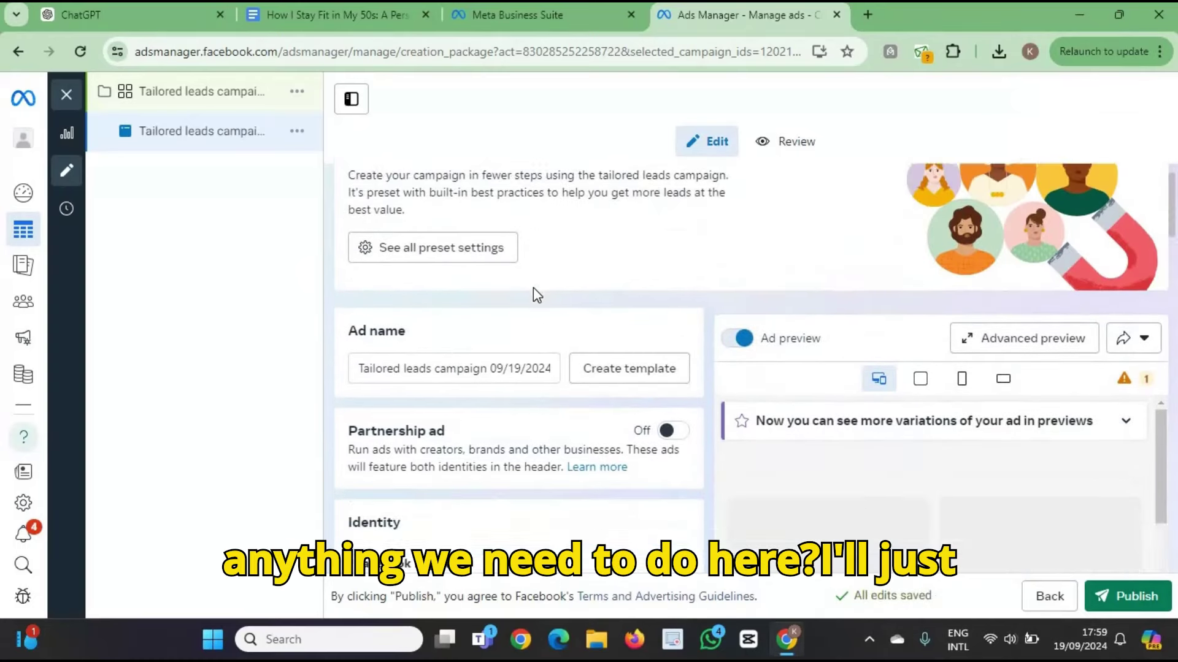
scroll(515, 309, "up", 3)
scroll(514, 315, "down", 6)
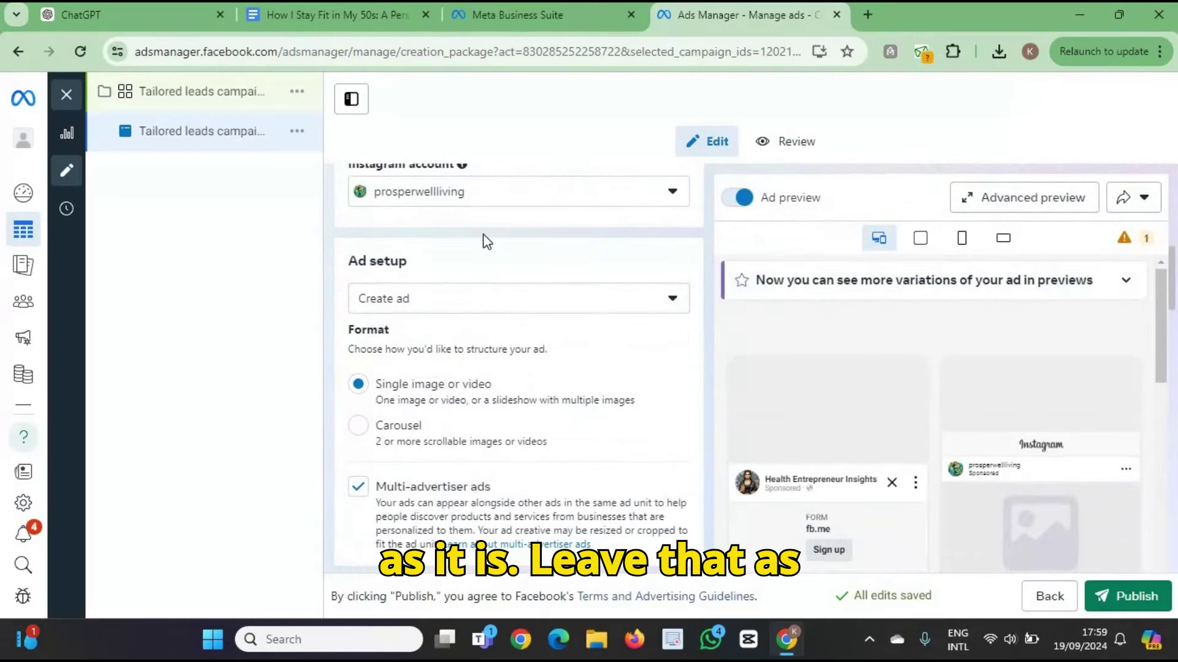
scroll(484, 241, "down", 3)
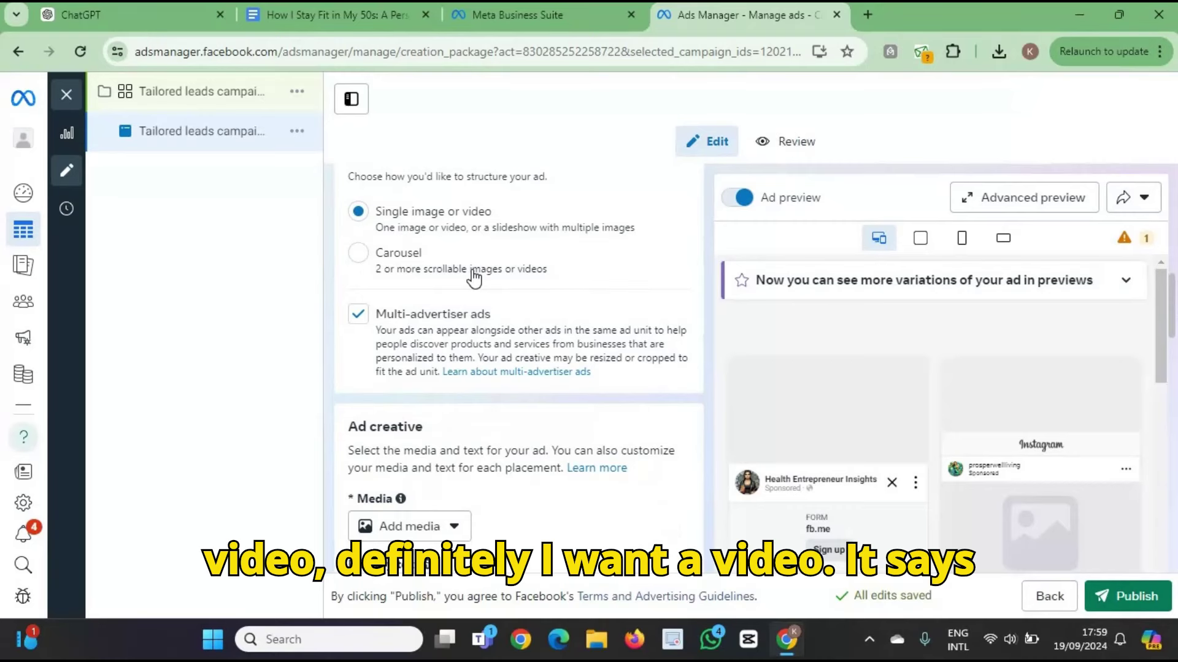
scroll(473, 273, "down", 4)
left_click(409, 276)
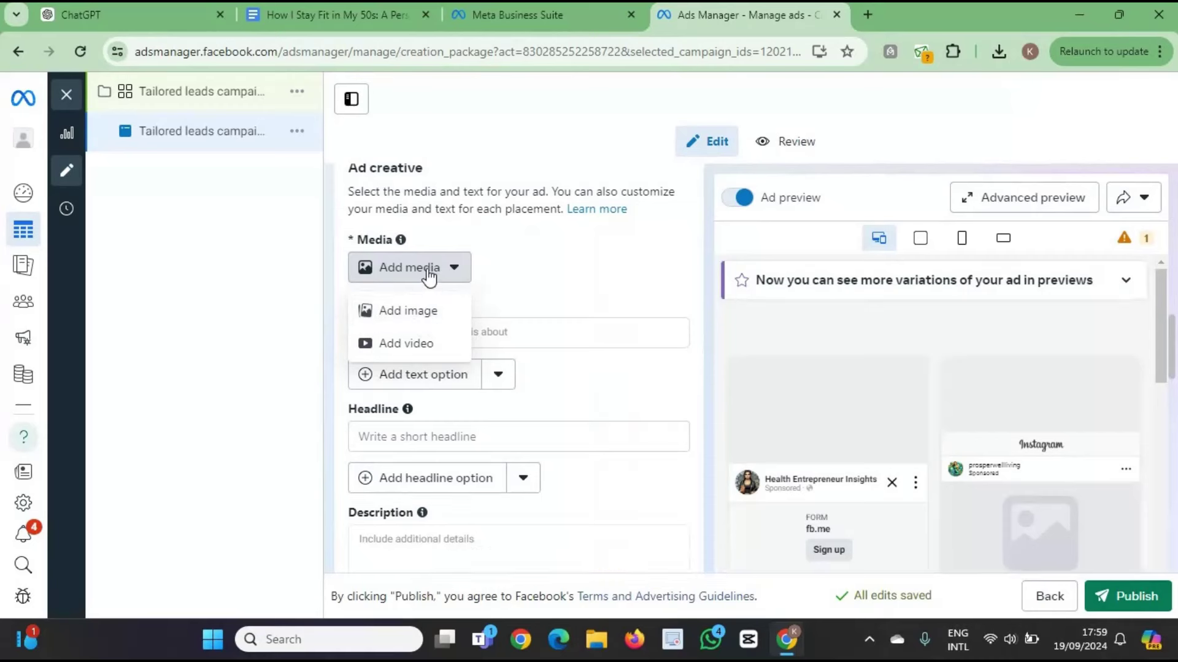
left_click(422, 315)
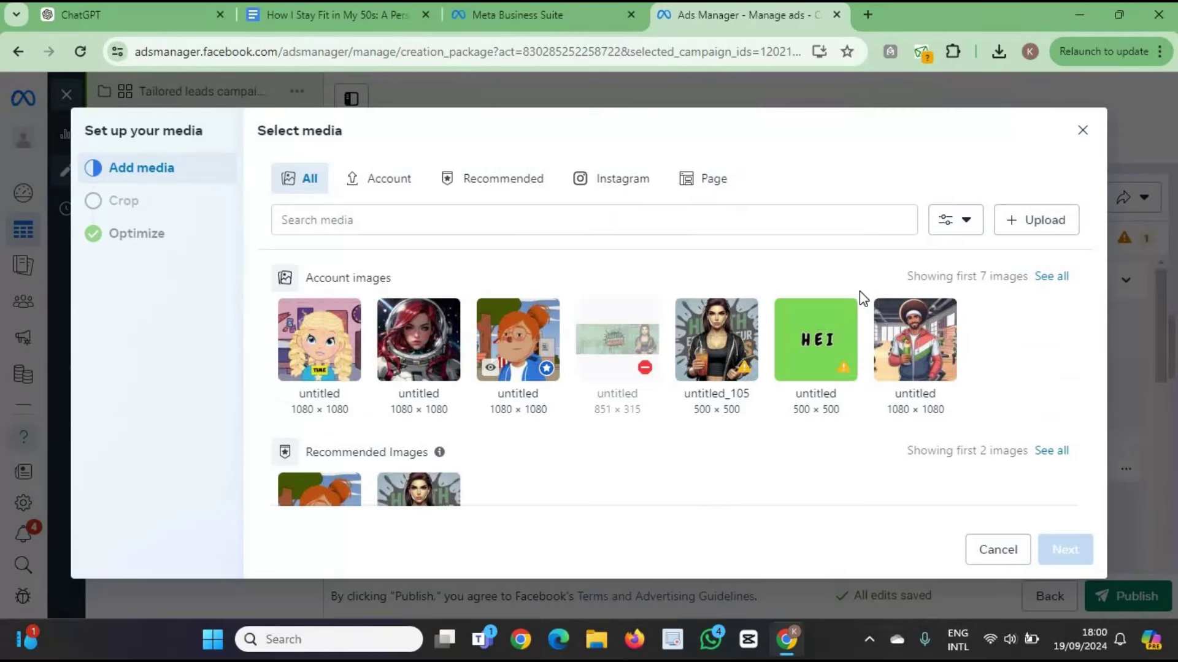
- Upload the DALL-E image of the fit man in his fifties as the ad's media, keeping the suggested crops and default enhancements
left_click(1035, 227)
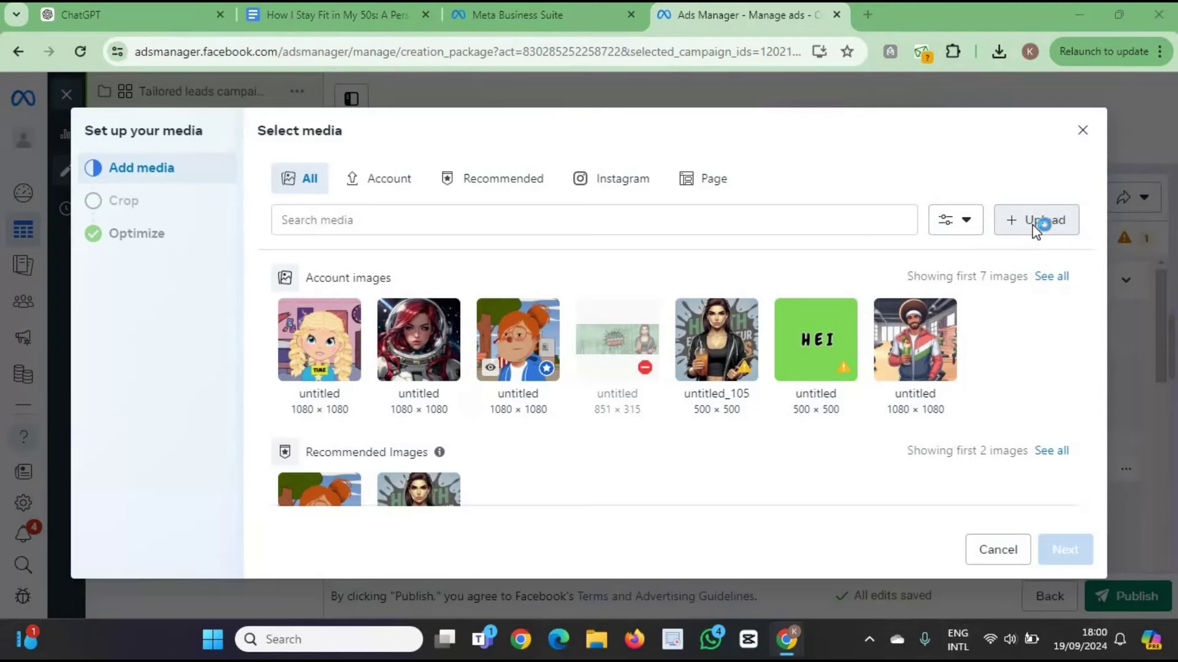
left_click(1035, 228)
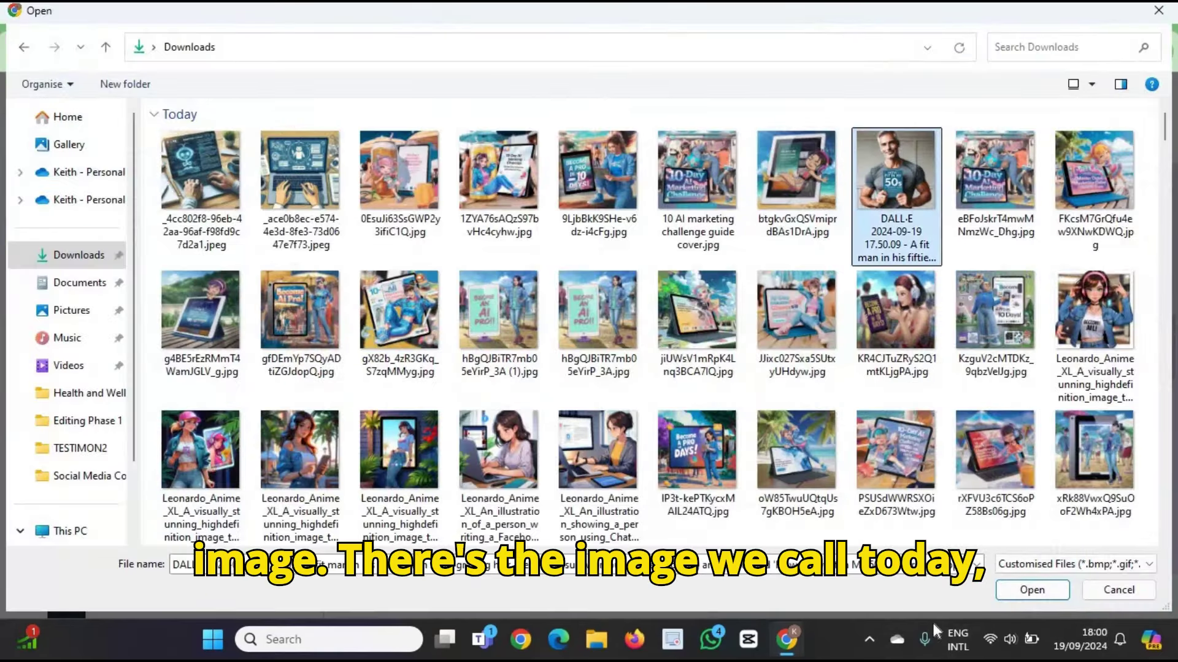
left_click(1011, 587)
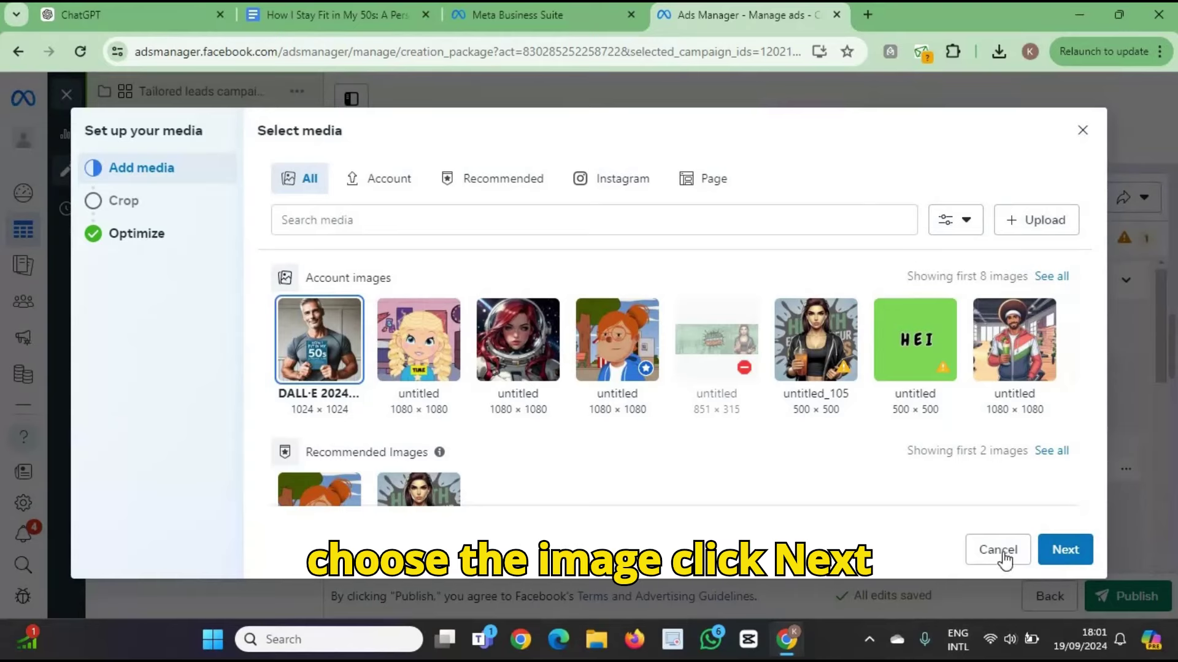
left_click(1063, 552)
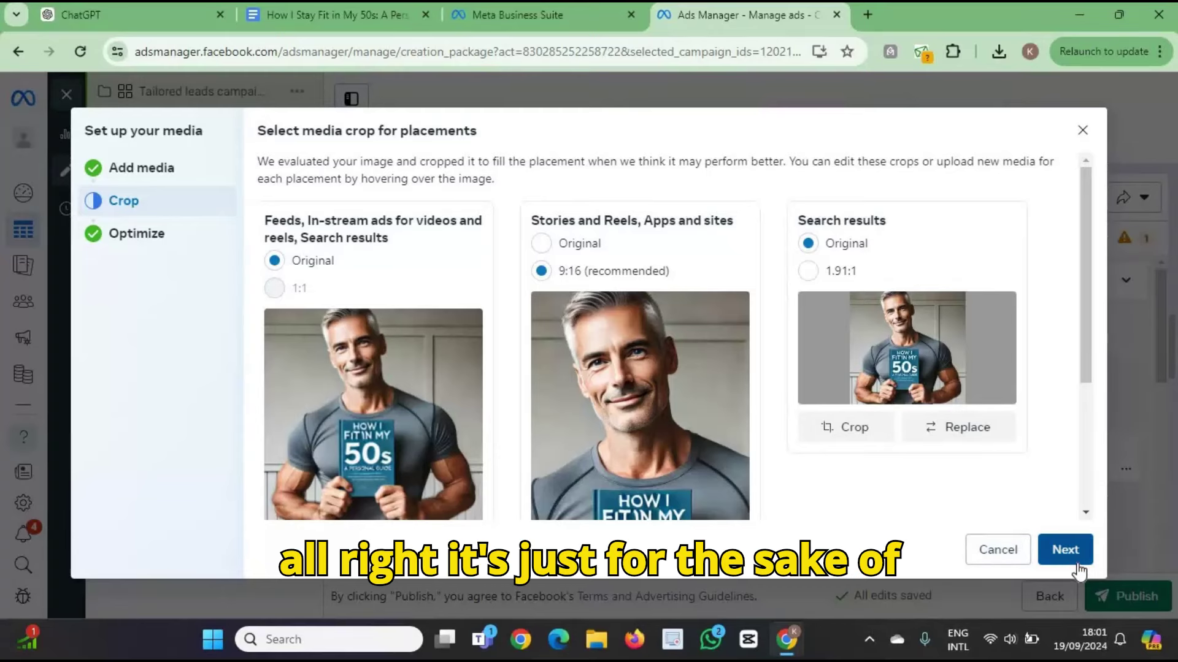
left_click(1067, 549)
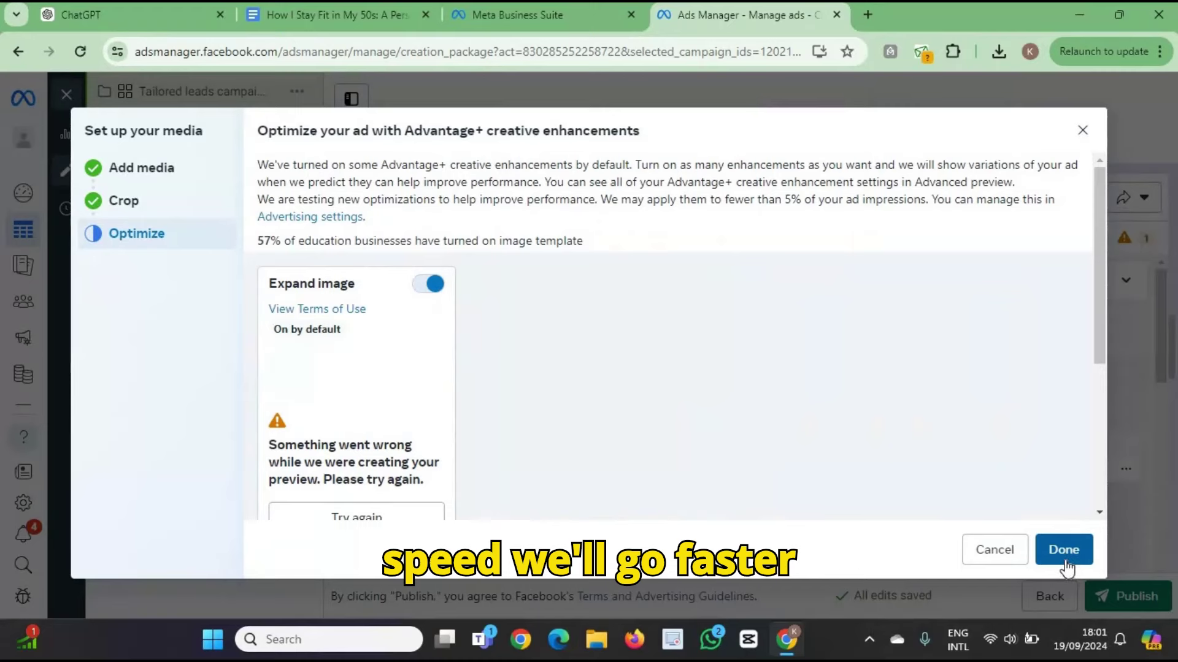
left_click(1064, 560)
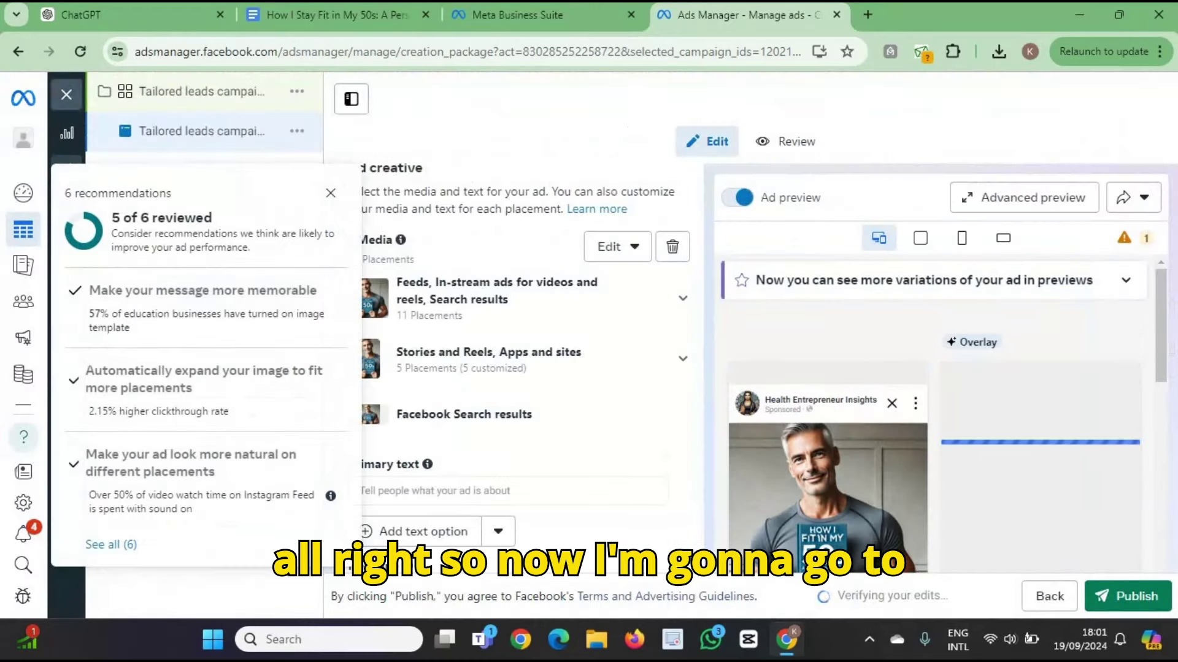
- Switch to the Google Docs ad copy and copy all the body paragraphs below the title
left_click(121, 15)
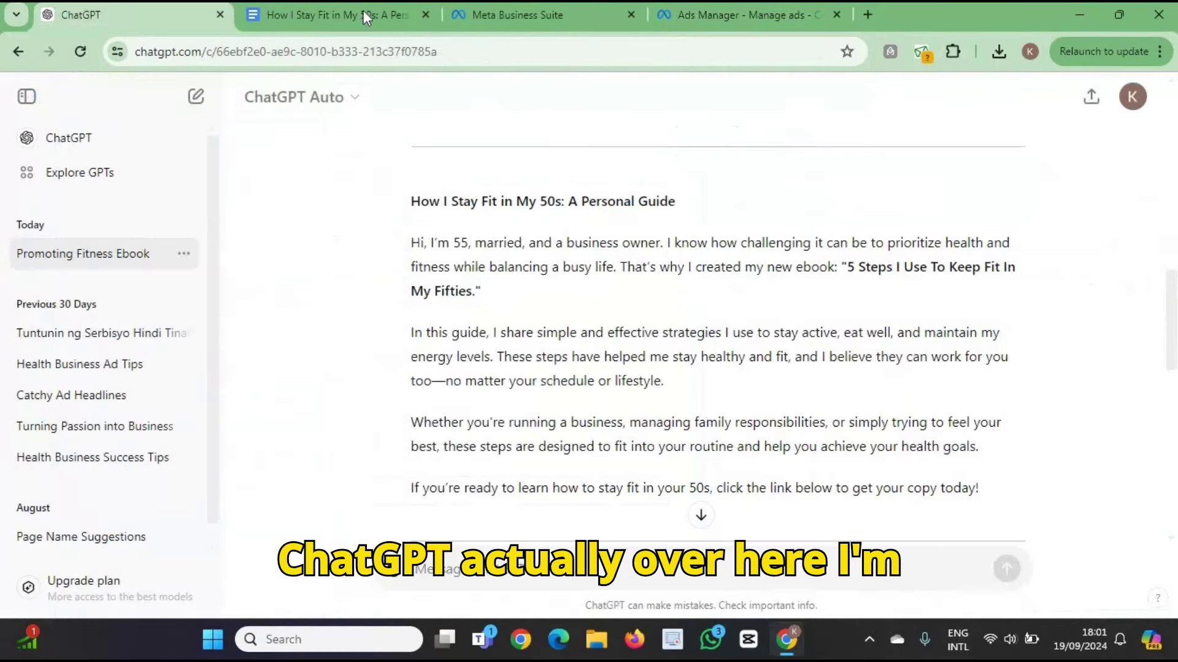
left_click(333, 16)
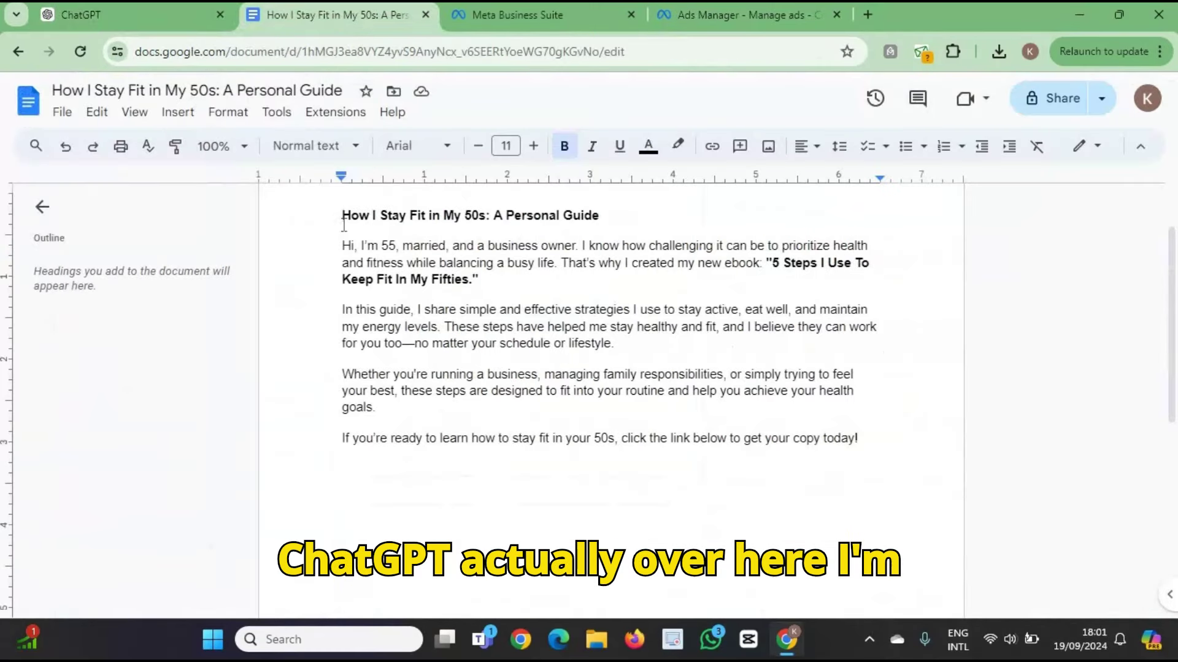
left_click_drag(787, 446, 863, 443)
key("ctrl+c")
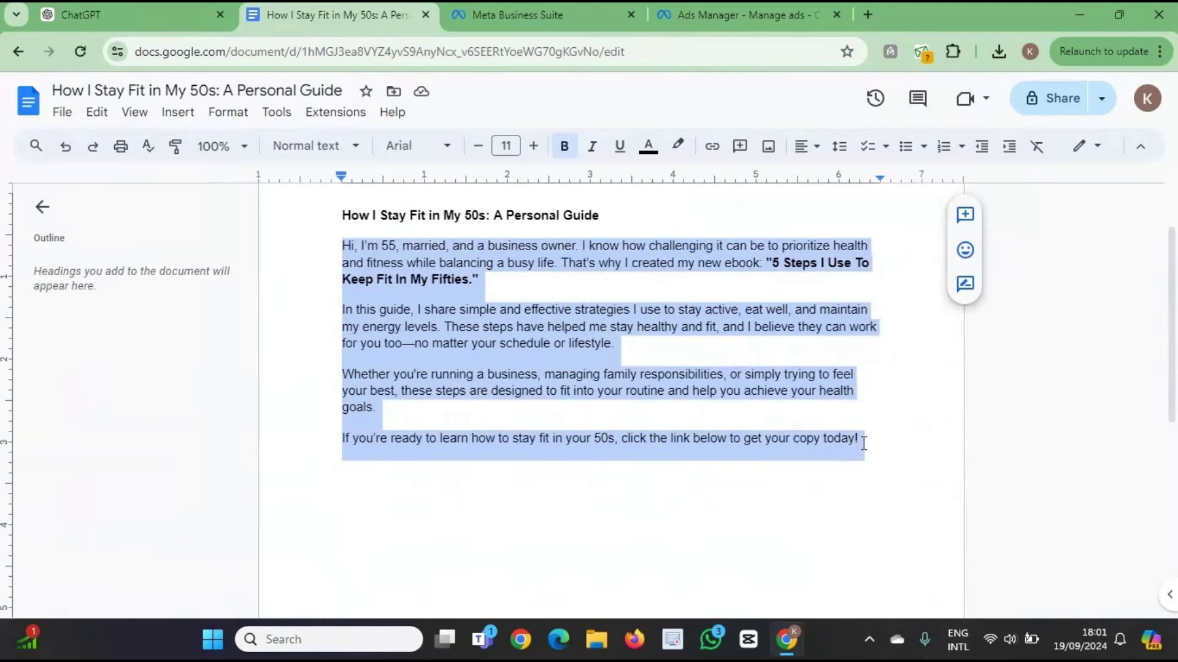
- Return to Ads Manager, dismiss the recommendations, and paste the copied body text as the ad's primary text
left_click(694, 8)
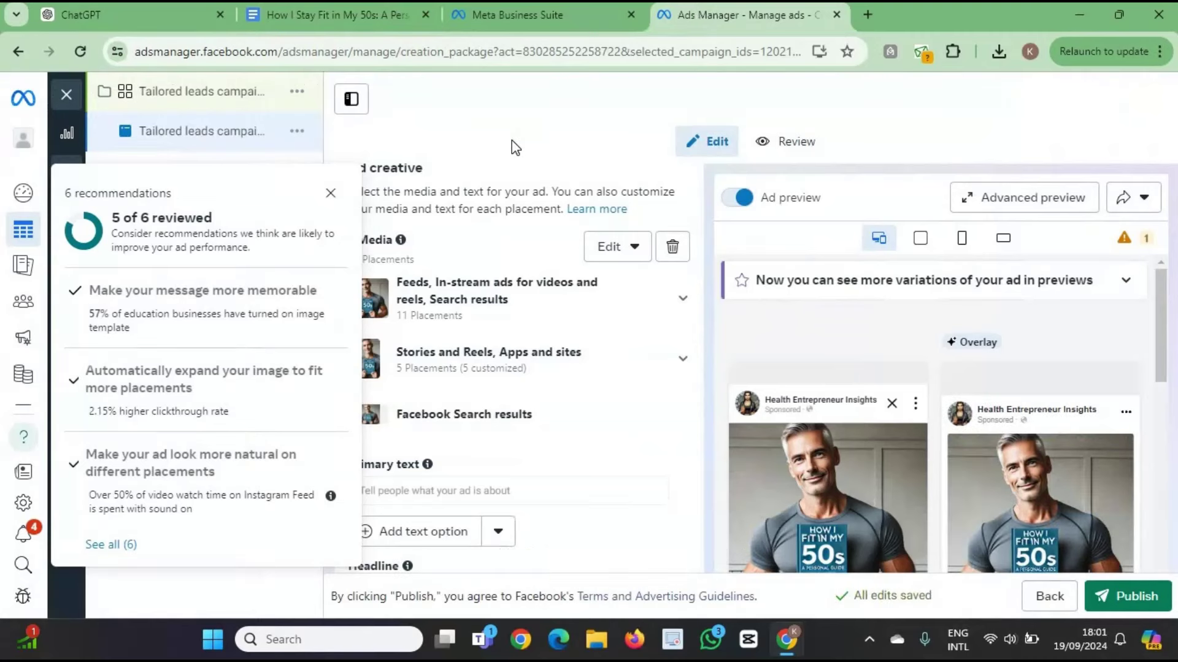
left_click(332, 195)
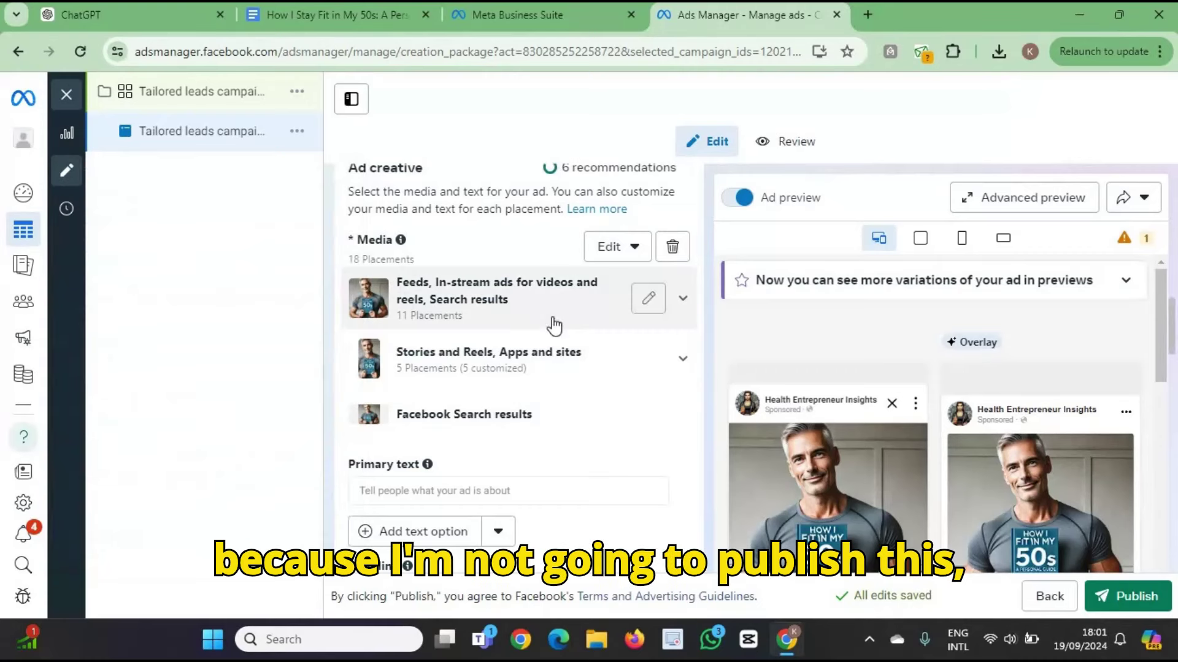
scroll(529, 291, "down", 3)
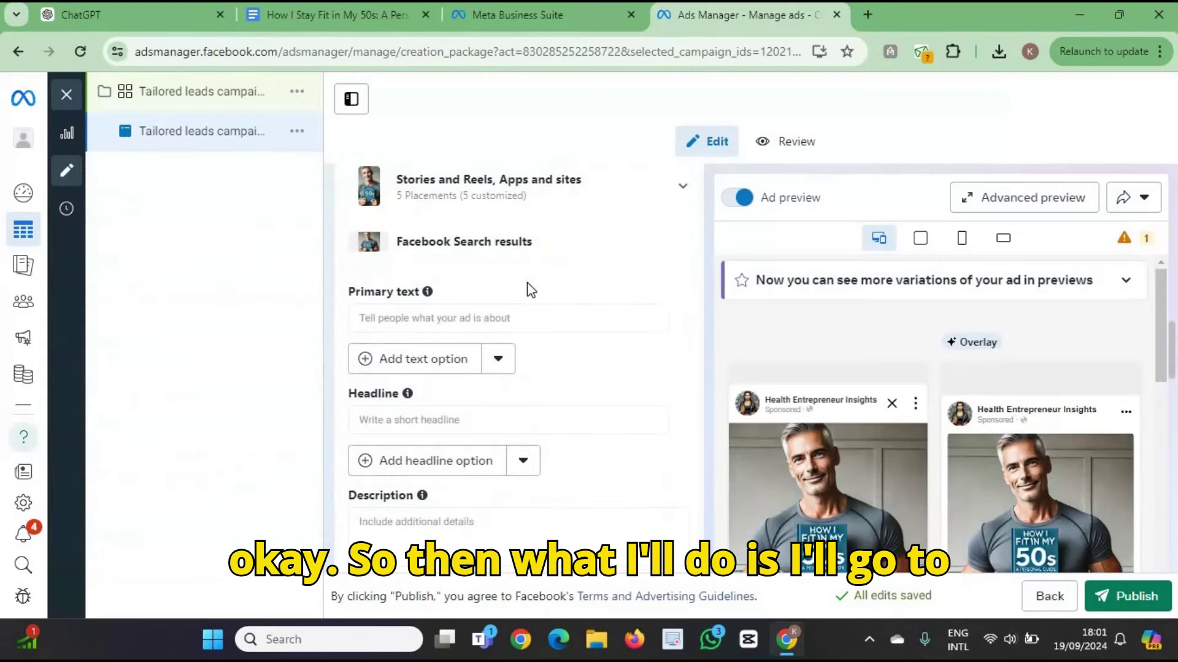
left_click(402, 319)
key("ctrl+v")
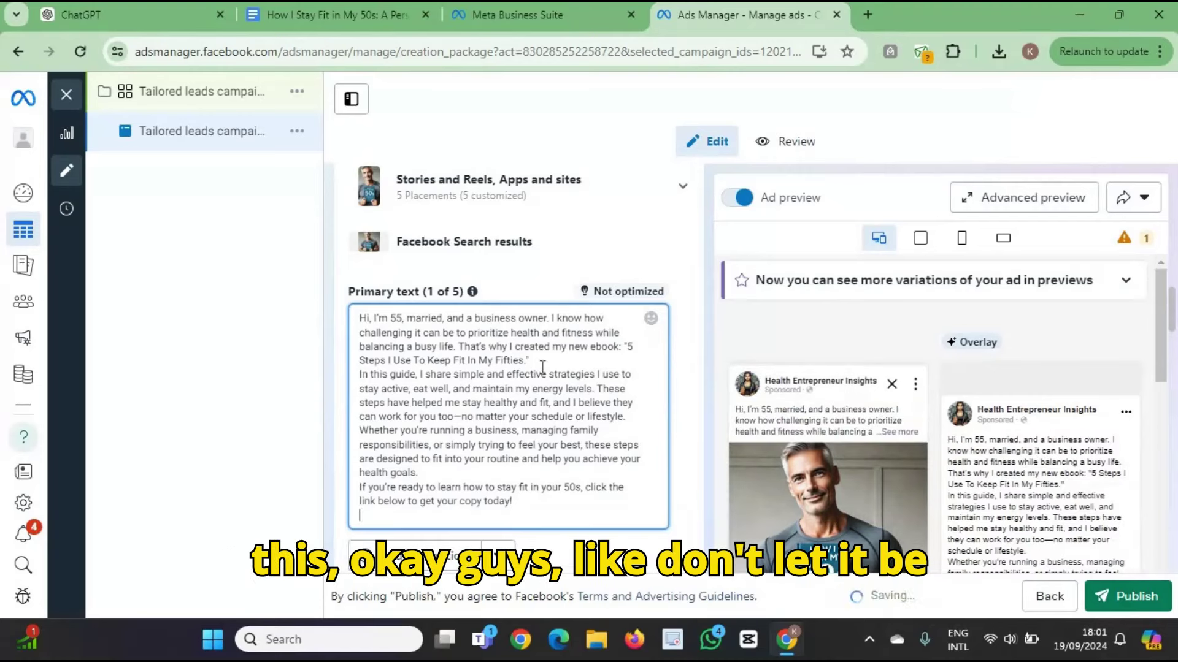
- Add line breaks in the primary text after the ebook title sentence, after "managing family" and after "health goals."
key("Return")
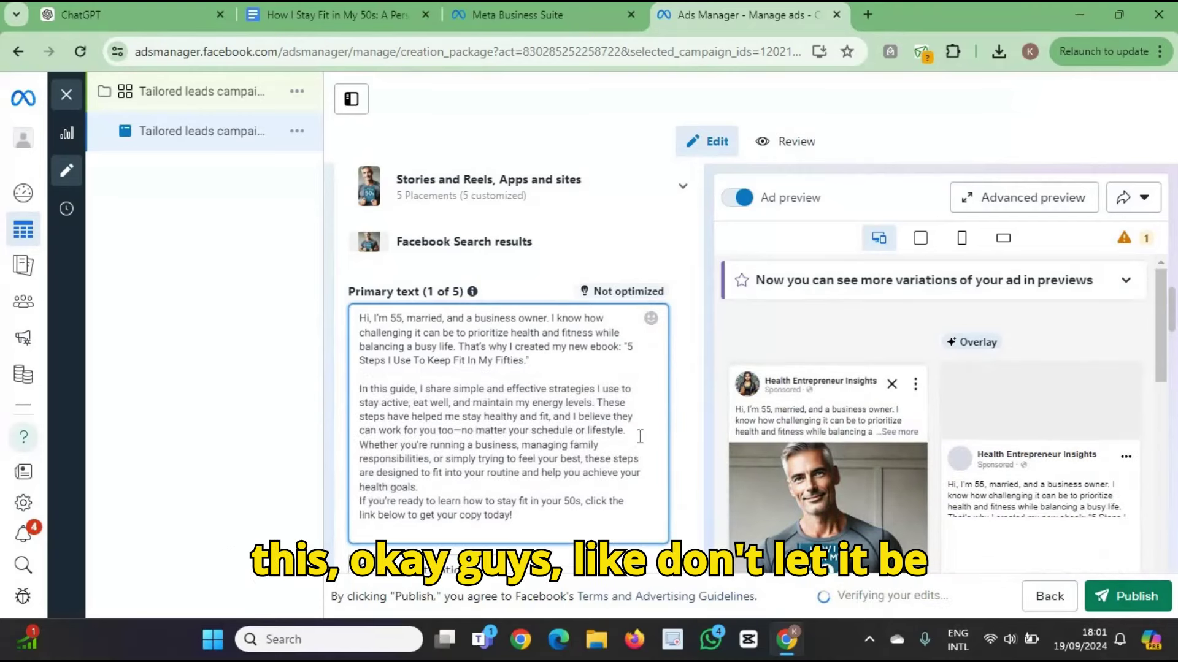
left_click(608, 446)
key("Return")
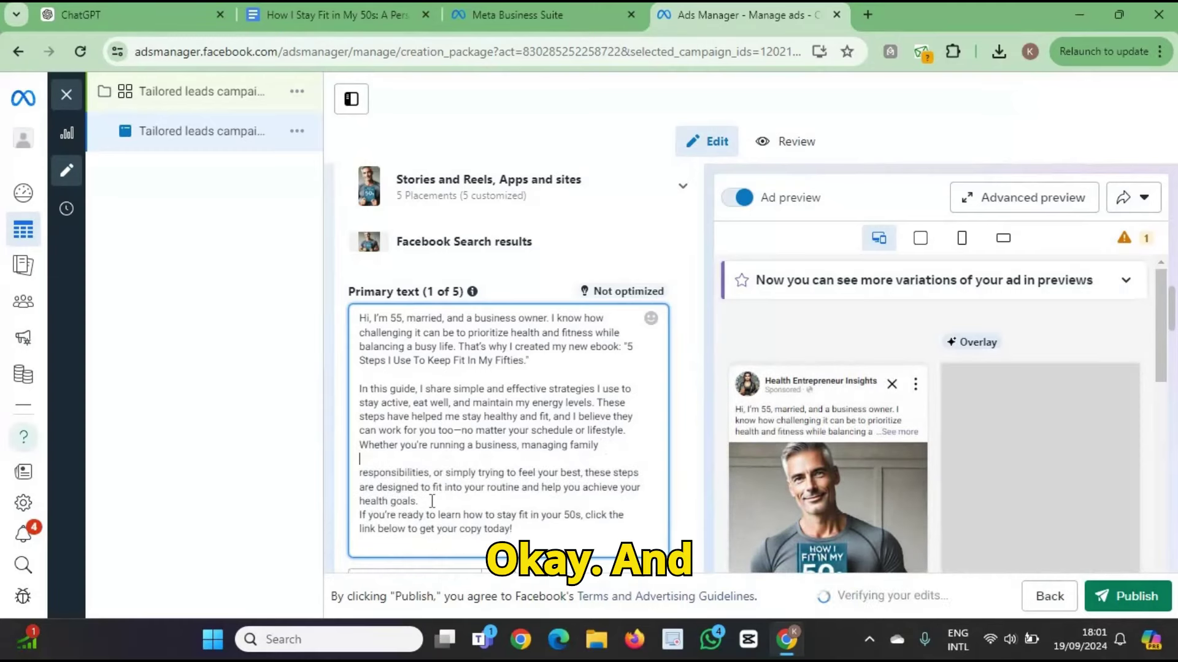
left_click(432, 502)
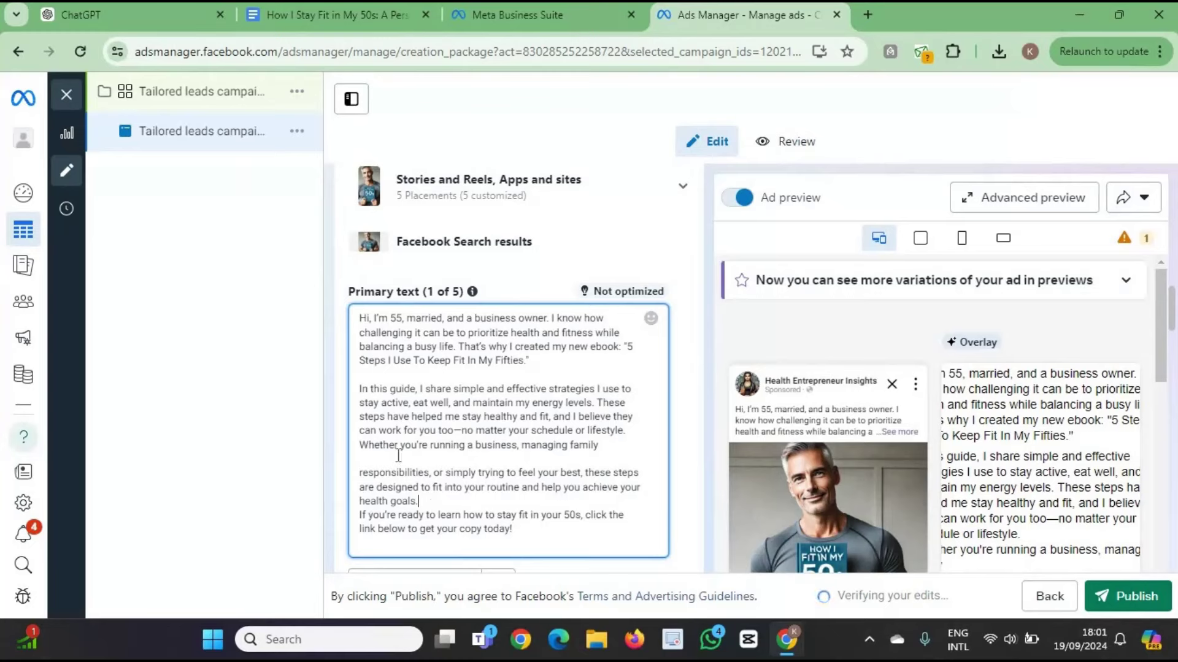
- Switch back to the Google Docs ad copy and copy the title "How I Stay Fit in My 50s: A Personal Guide"
left_click(152, 19)
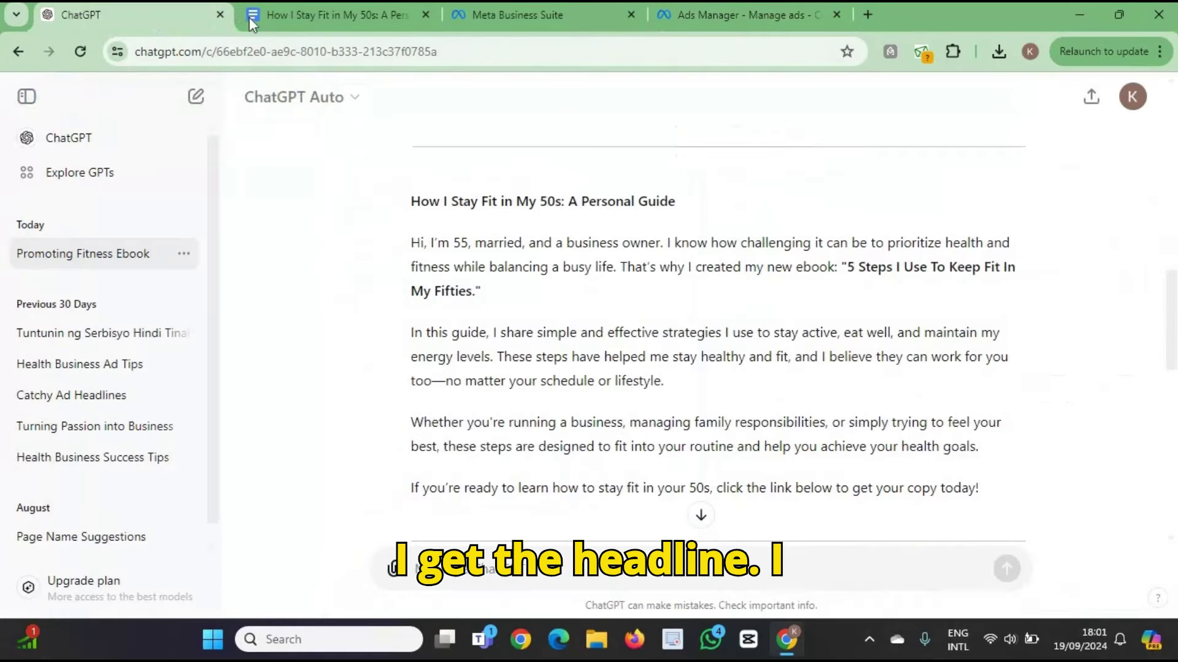
left_click(322, 14)
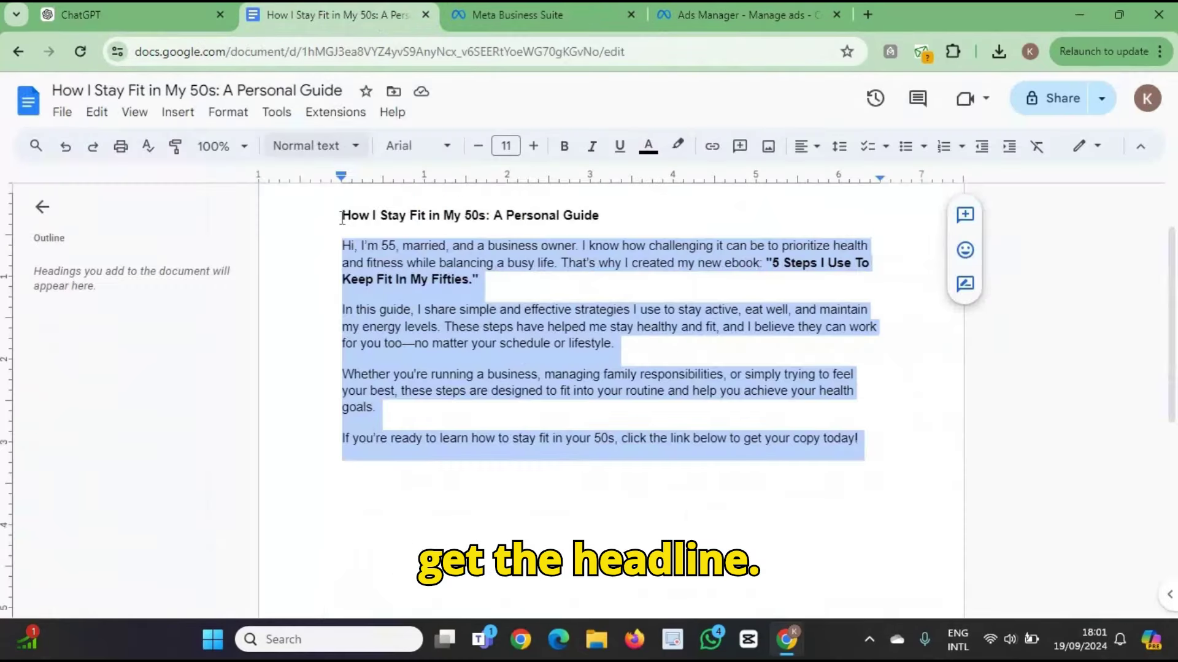
left_click_drag(341, 219, 639, 218)
key("ctrl+c")
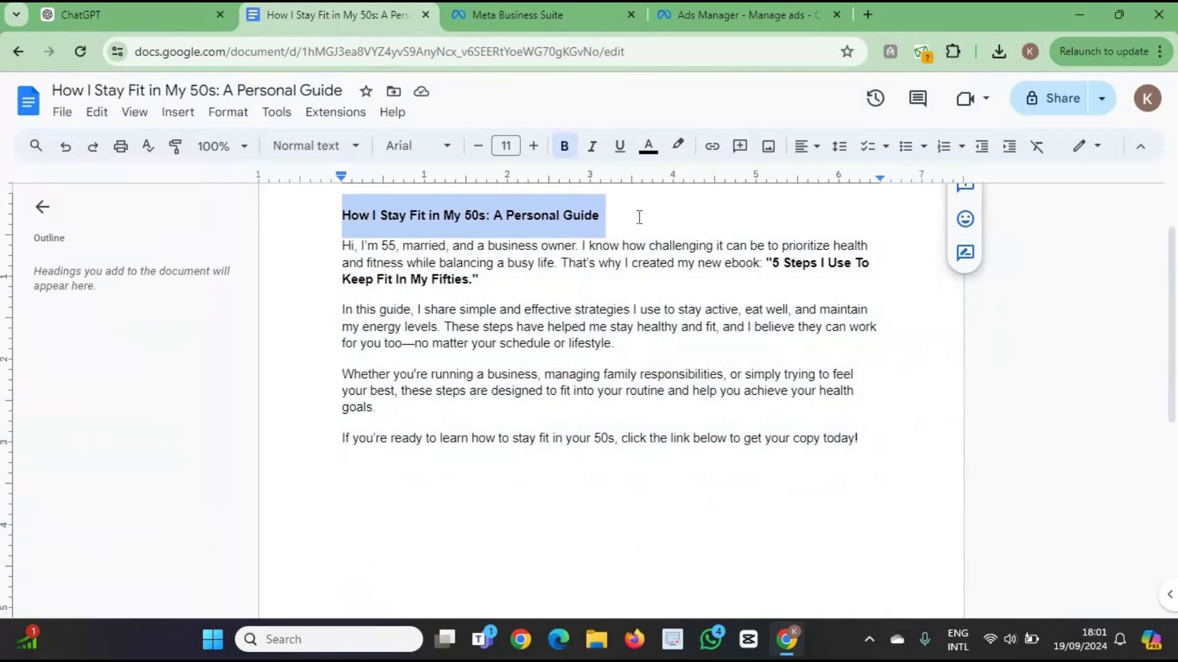
- Return to Ads Manager and paste "How I Stay Fit in My 50s: A Personal Guide" as the ad's headline
left_click(118, 13)
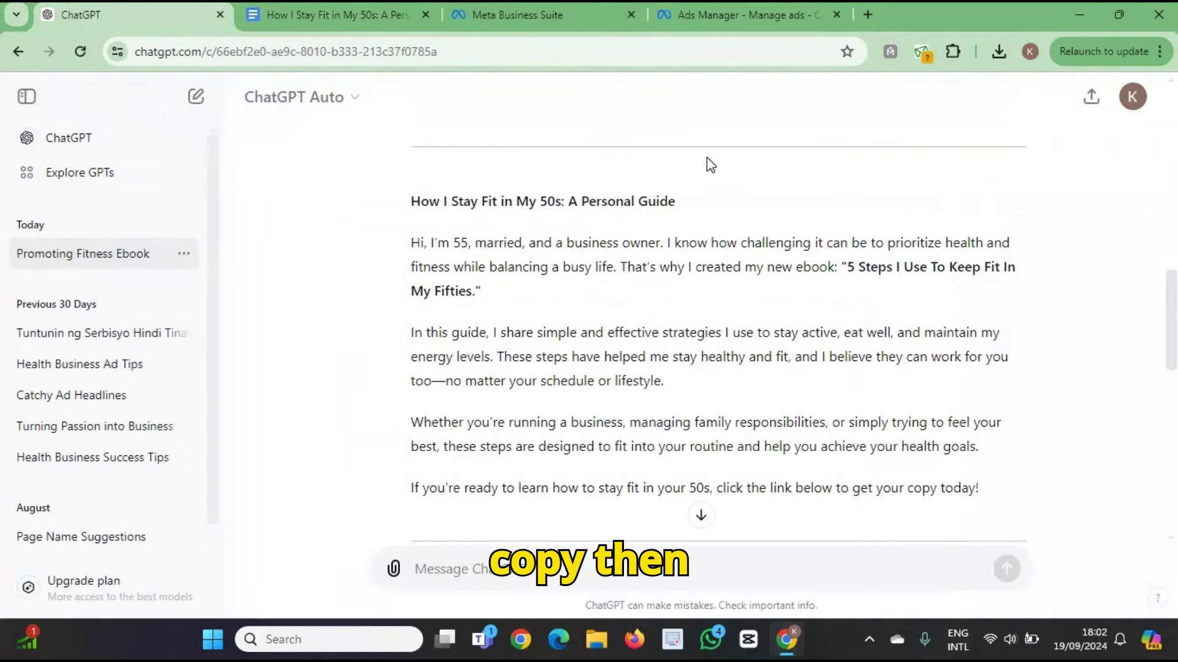
left_click(720, 20)
scroll(395, 432, "down", 4)
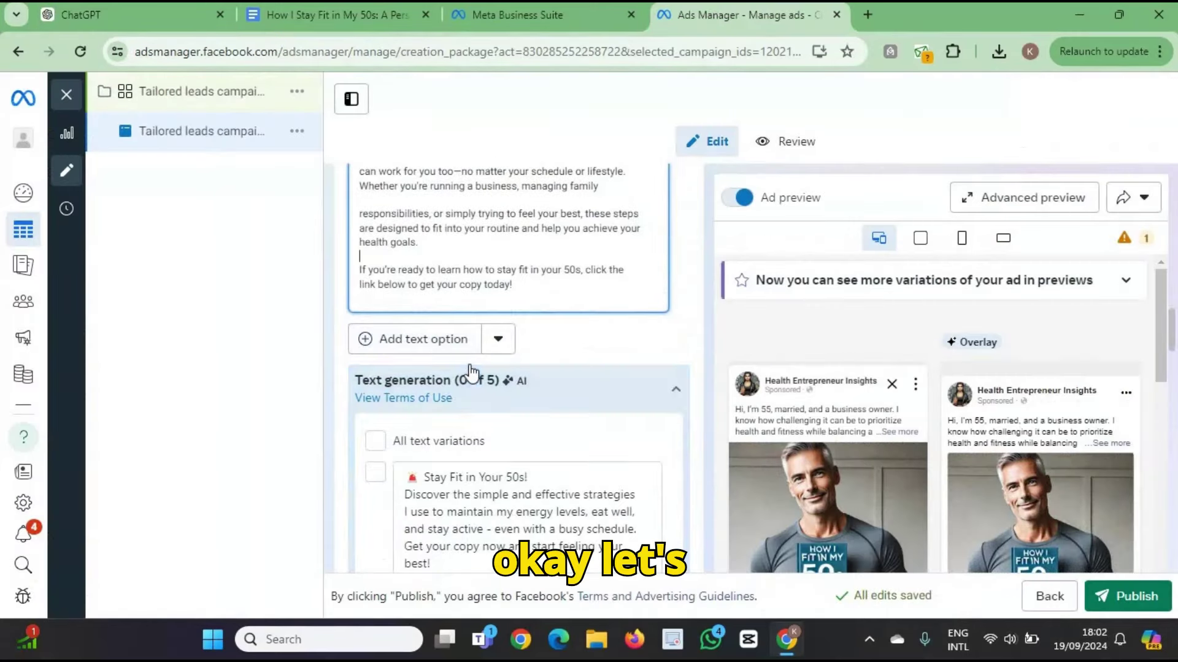
scroll(471, 368, "down", 5)
scroll(429, 398, "down", 1)
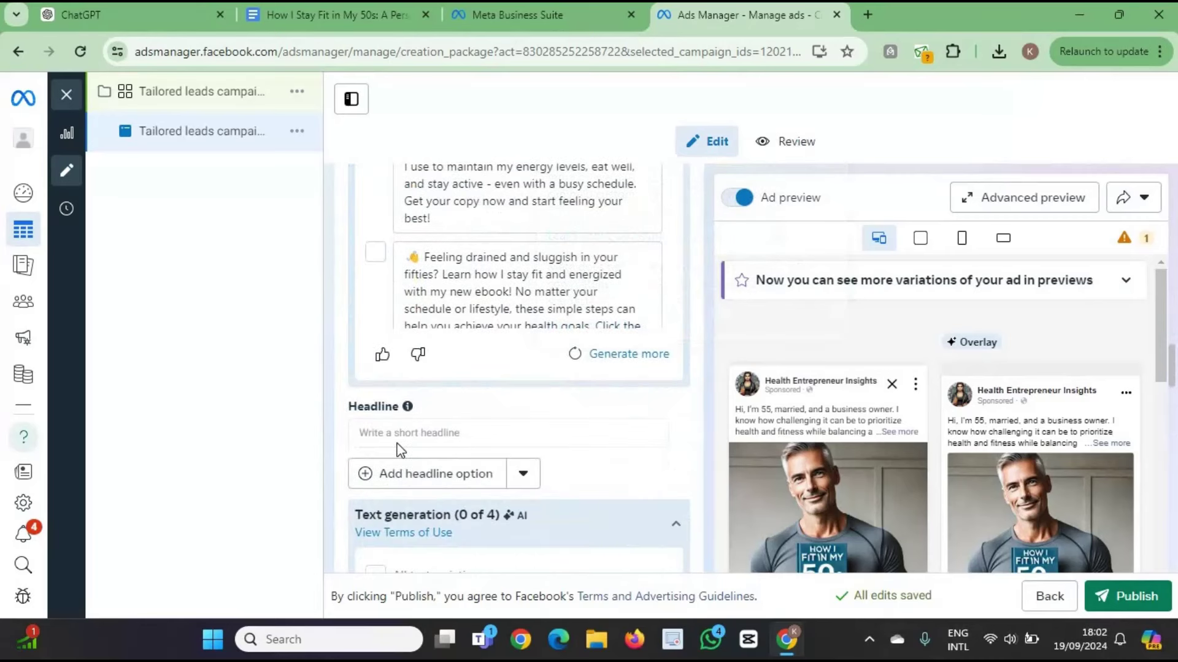
left_click(396, 433)
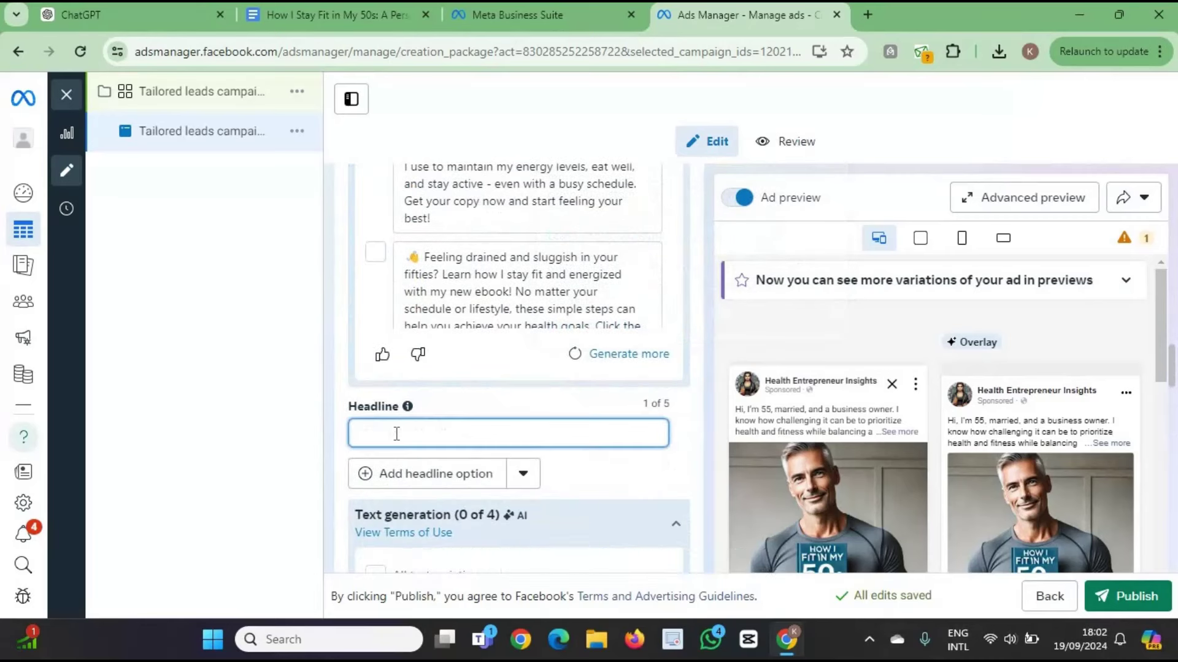
key("ctrl+v")
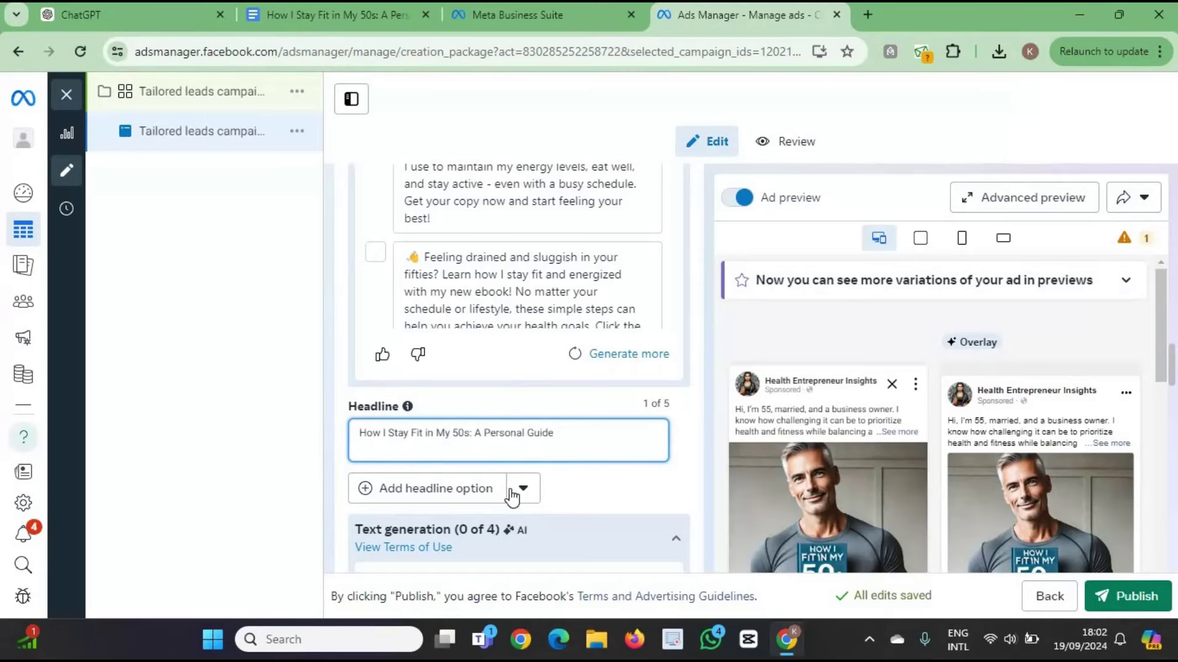
- Keep the Sign up call to action and start an instant form from a template for the ad's destination
scroll(564, 476, "down", 5)
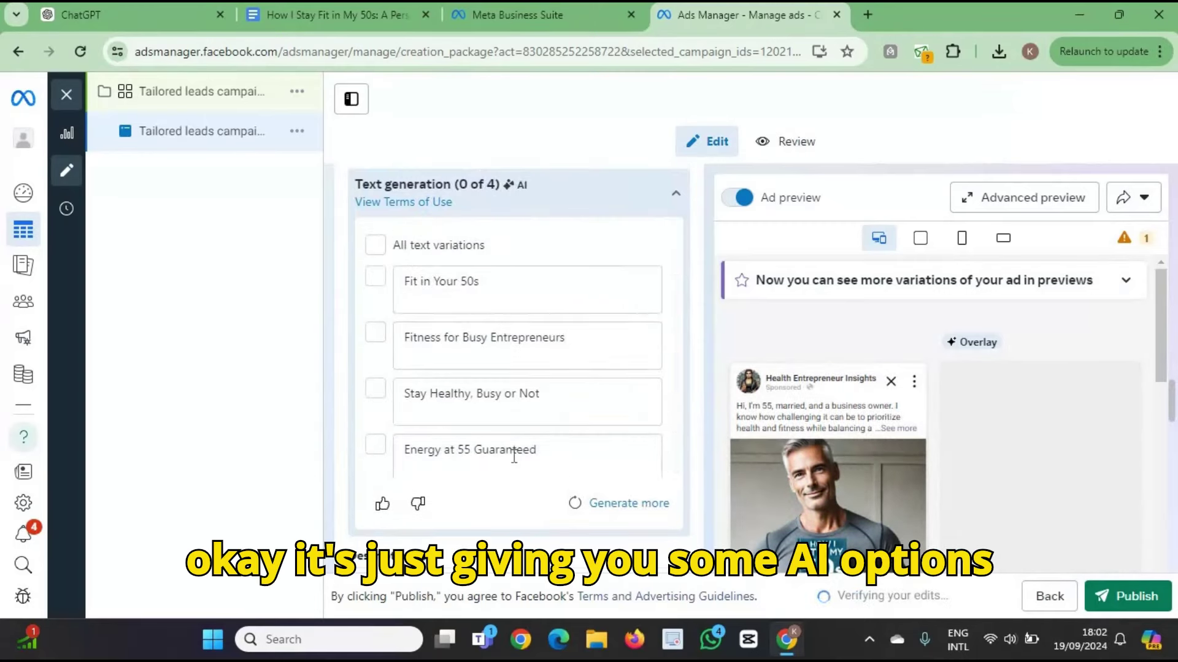
scroll(697, 393, "down", 5)
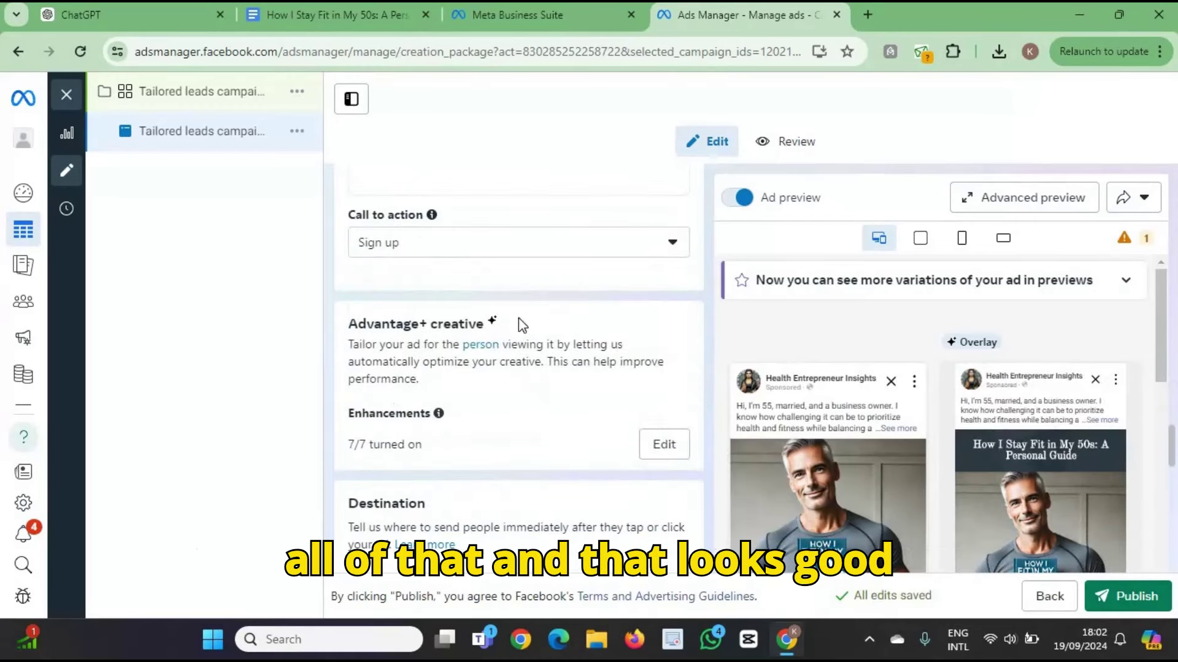
scroll(514, 391, "up", 3)
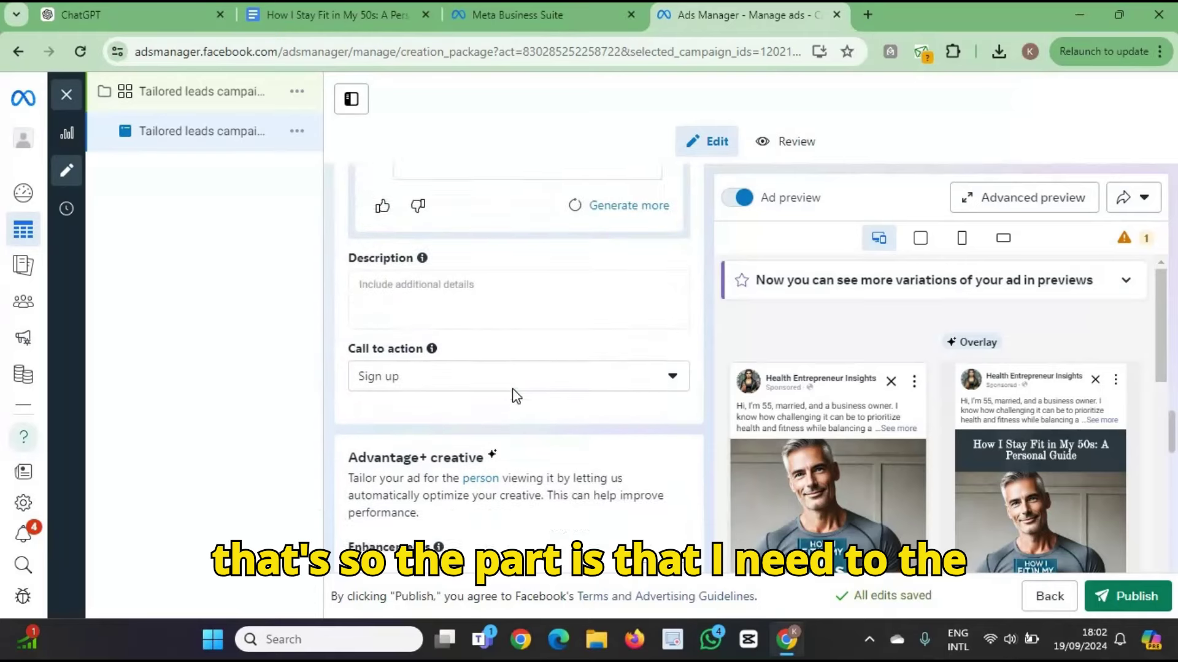
scroll(514, 394, "up", 3)
scroll(513, 393, "down", 10)
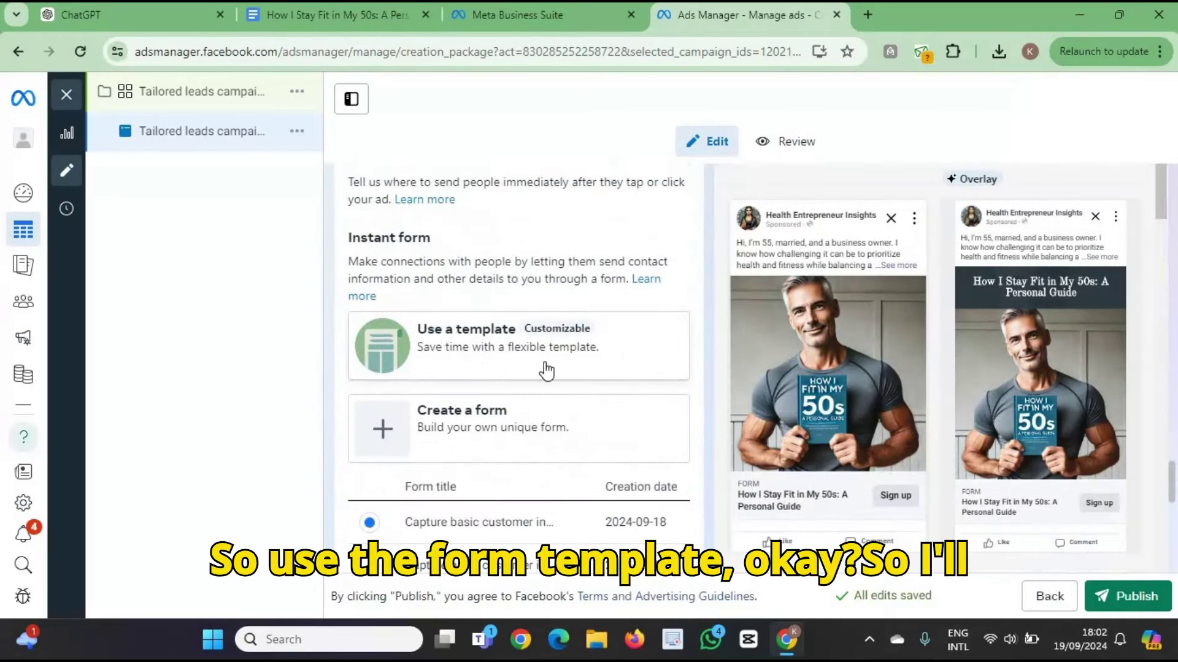
left_click(511, 354)
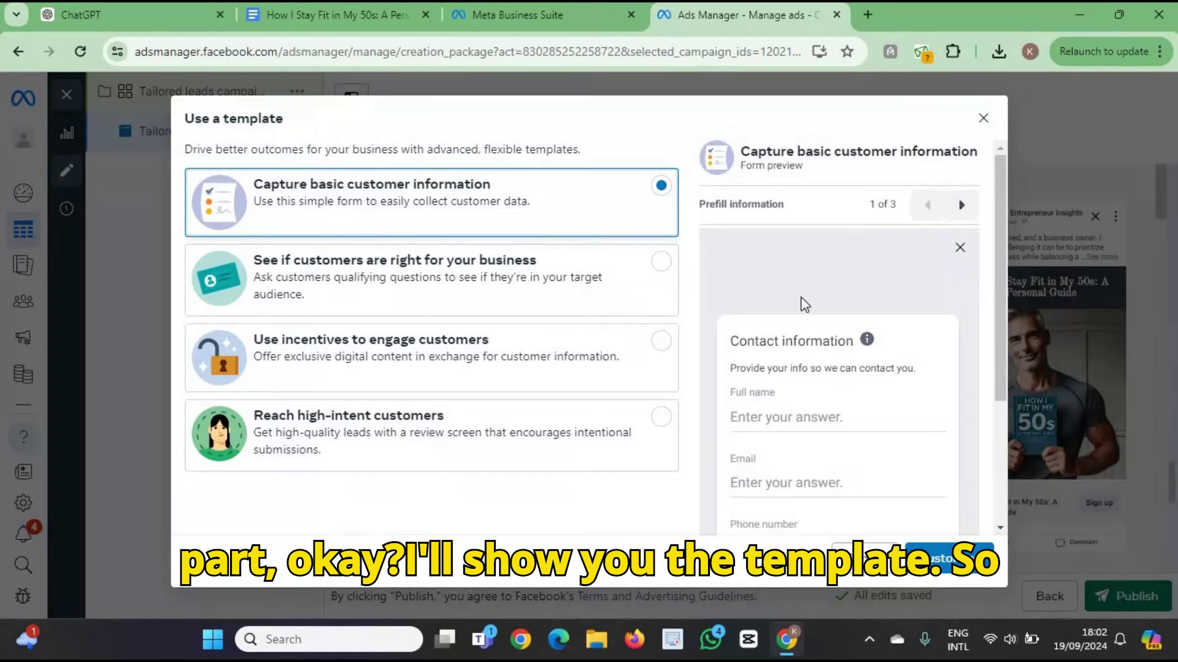
- Customize the Capture basic customer information template, keeping its default questions and continuing to the Privacy Policy section
scroll(788, 295, "down", 1)
scroll(788, 295, "down", 3)
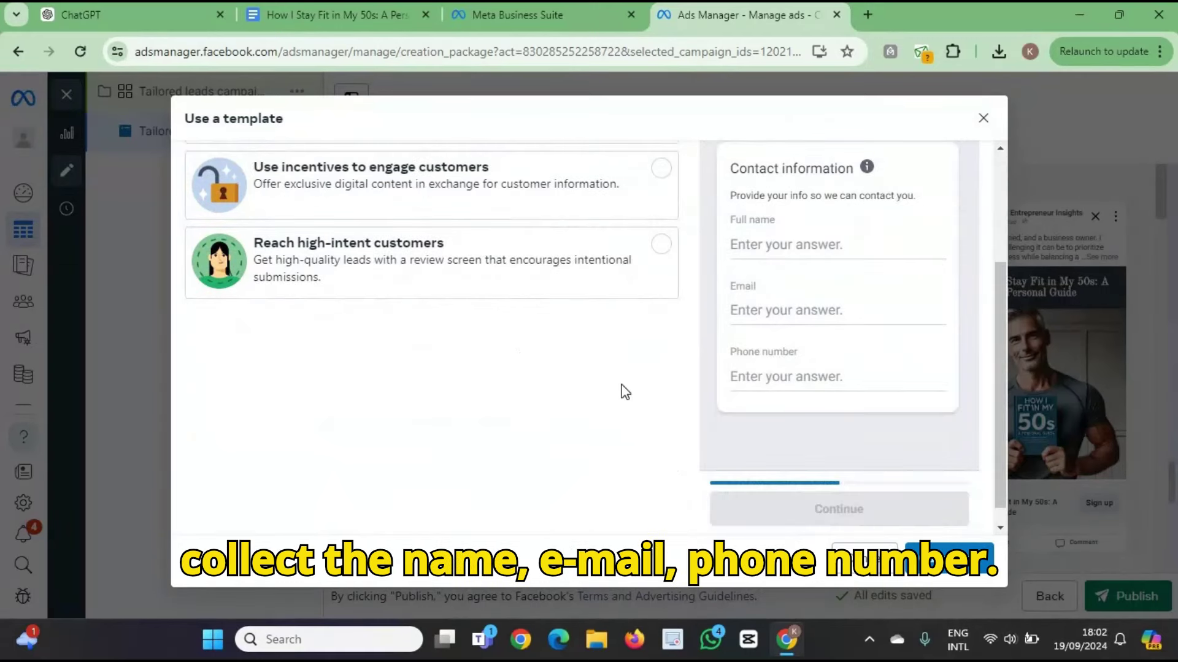
scroll(623, 394, "up", 3)
scroll(650, 365, "down", 1)
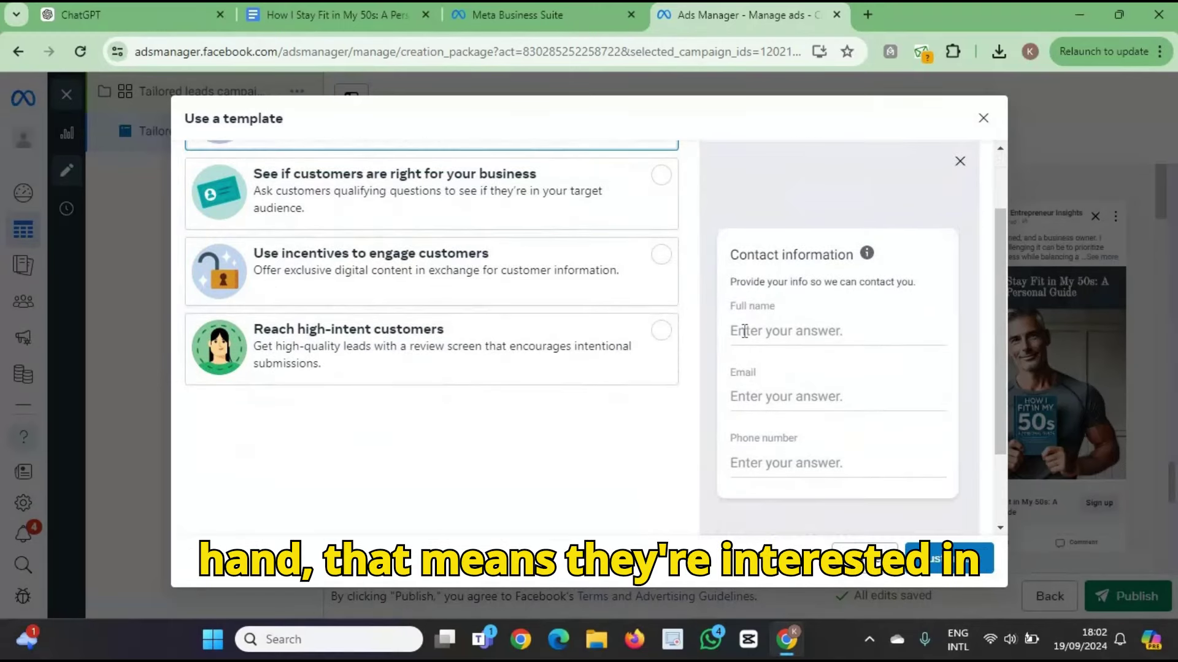
scroll(742, 337, "up", 1)
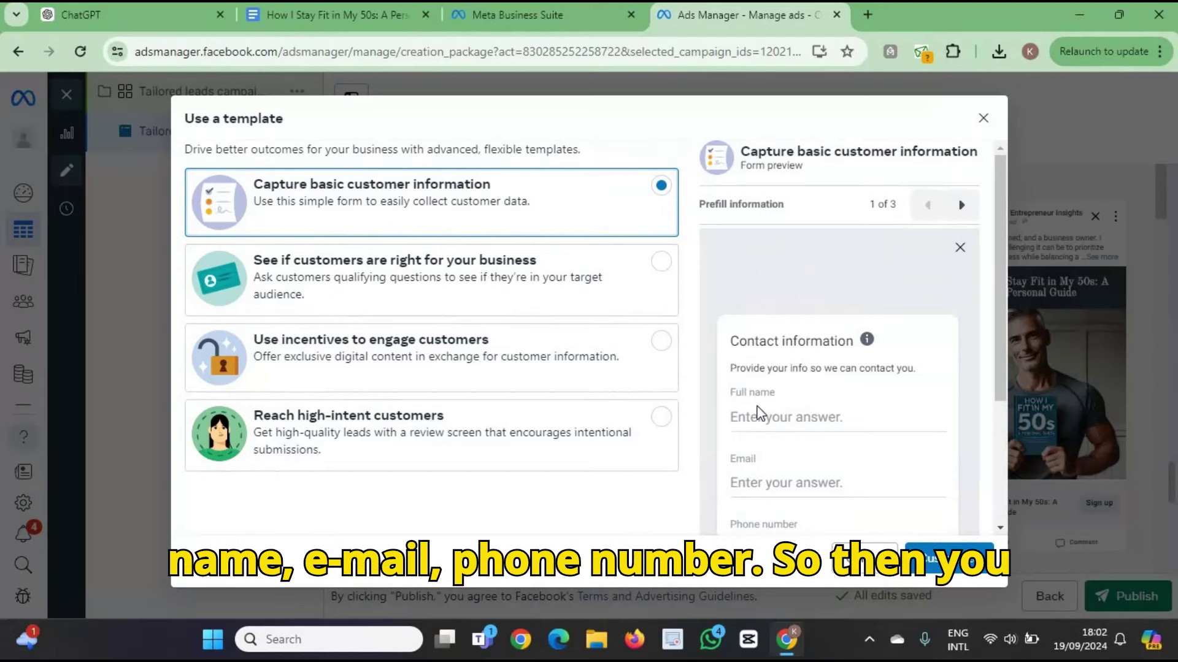
scroll(742, 395, "down", 3)
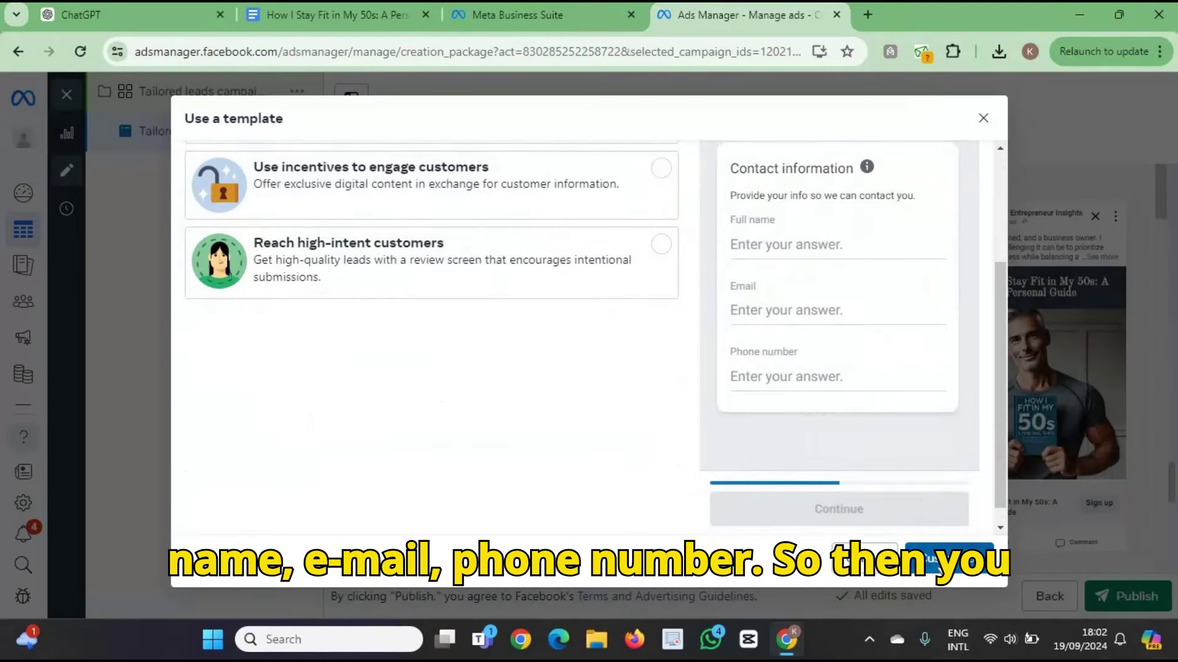
left_click(942, 559)
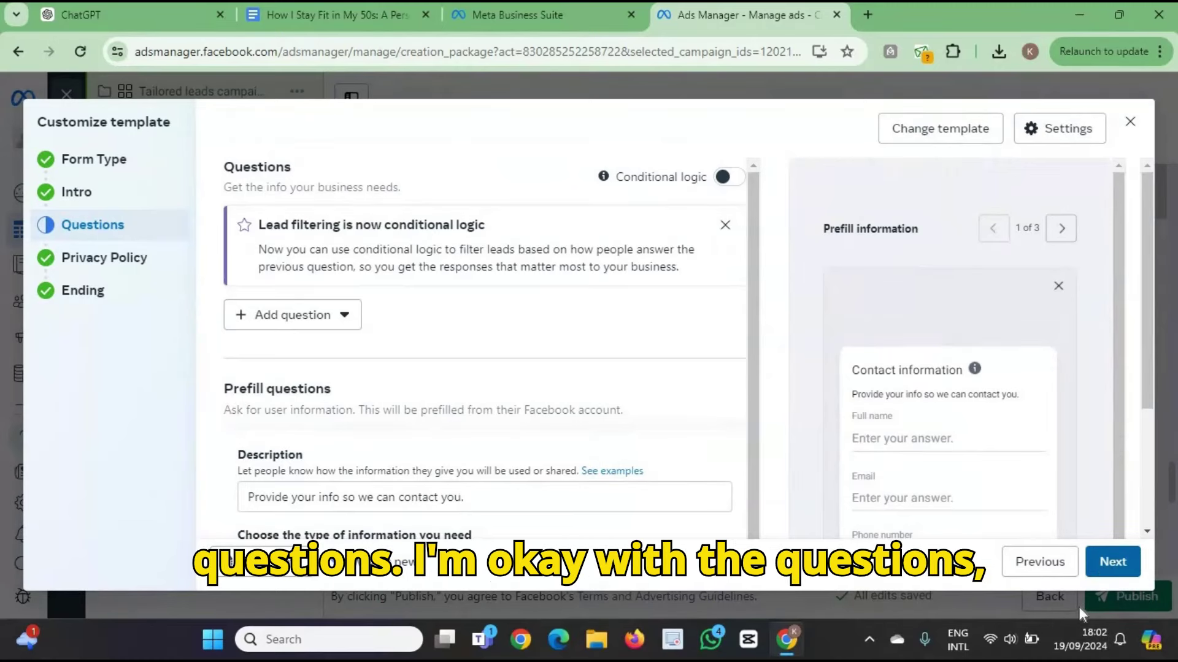
left_click(1115, 561)
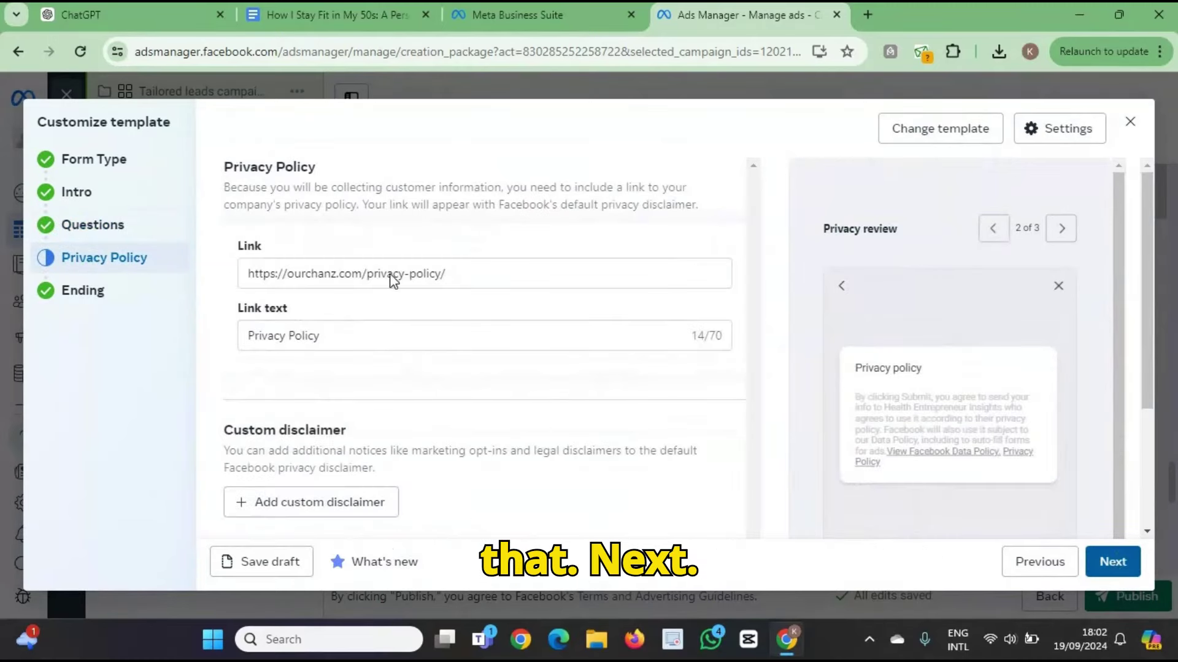
- Accept the prefilled privacy policy link and the default Go to website ending, and create the instant form
left_click(1127, 572)
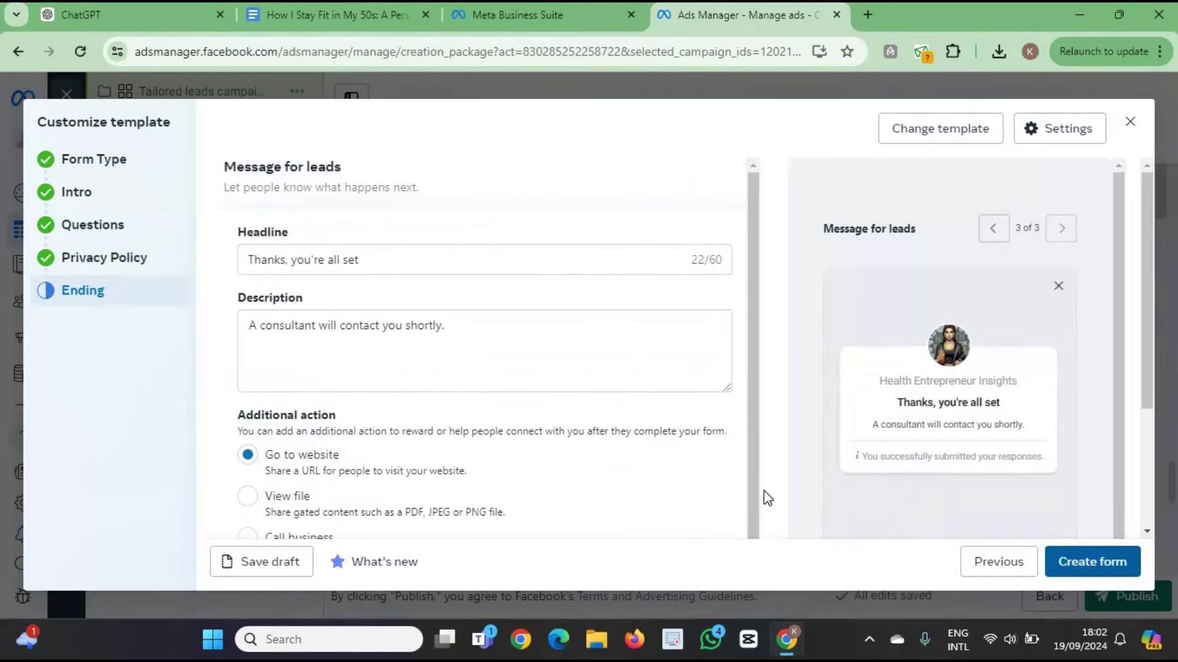
scroll(518, 361, "down", 1)
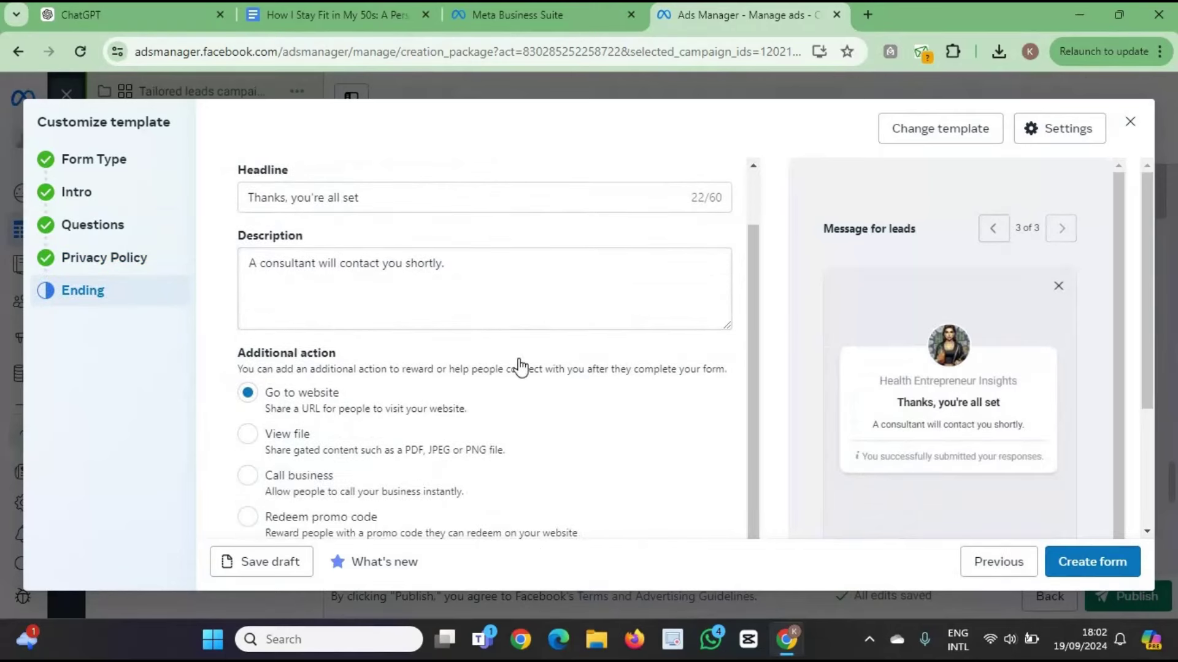
scroll(519, 363, "down", 3)
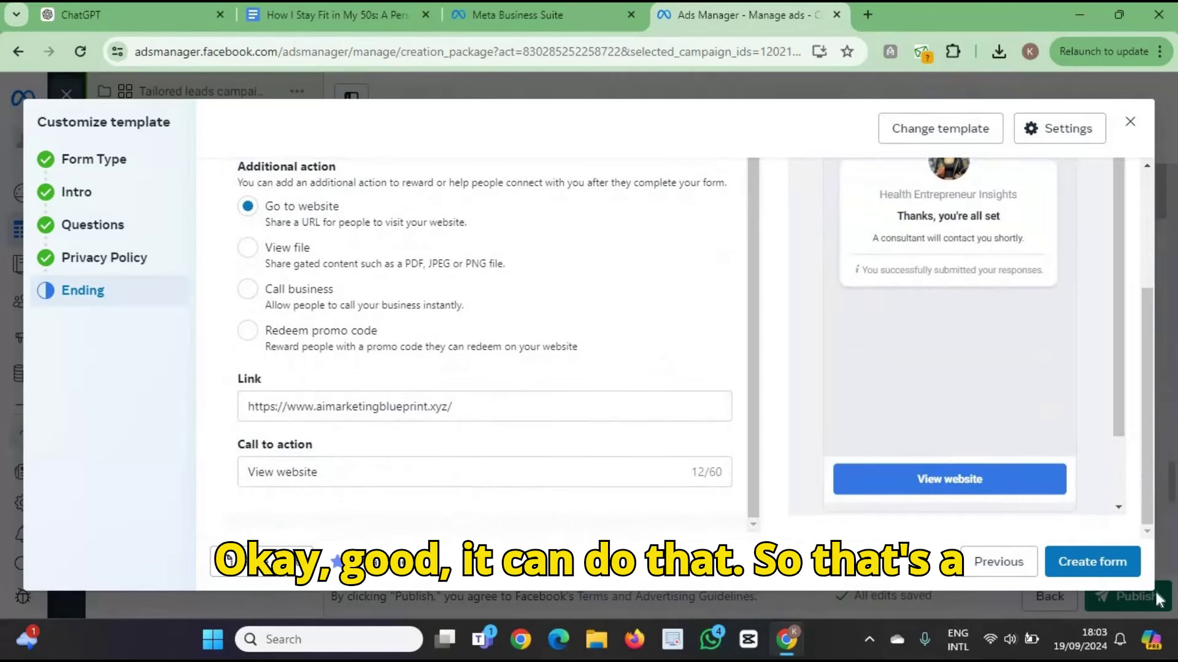
left_click(1089, 561)
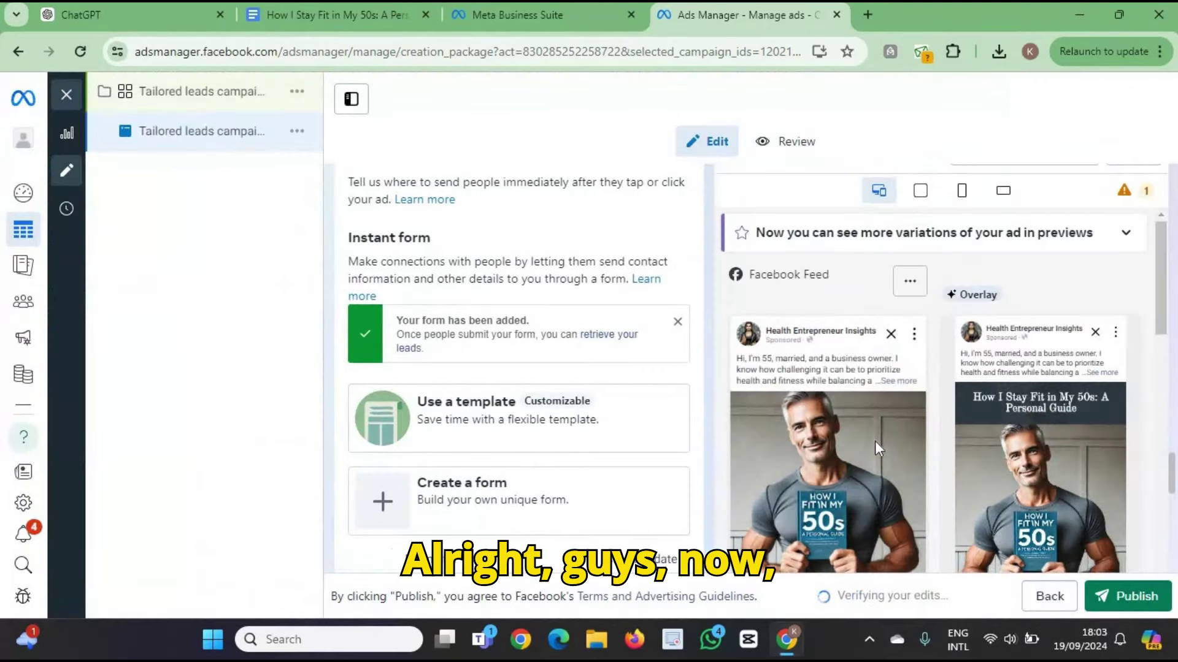
- Review the Facebook Feed previews of the ad, including the Overlay variation, from the primary text down to the Sign up call to action
scroll(876, 444, "down", 4)
scroll(877, 444, "up", 1)
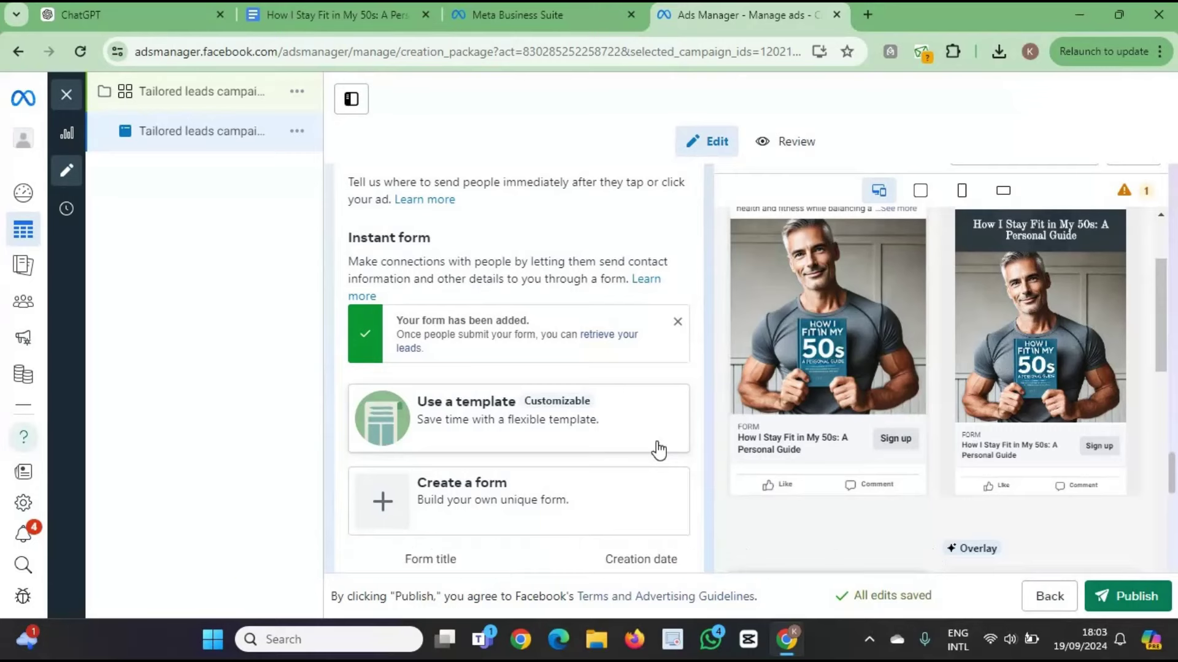
scroll(830, 340, "up", 3)
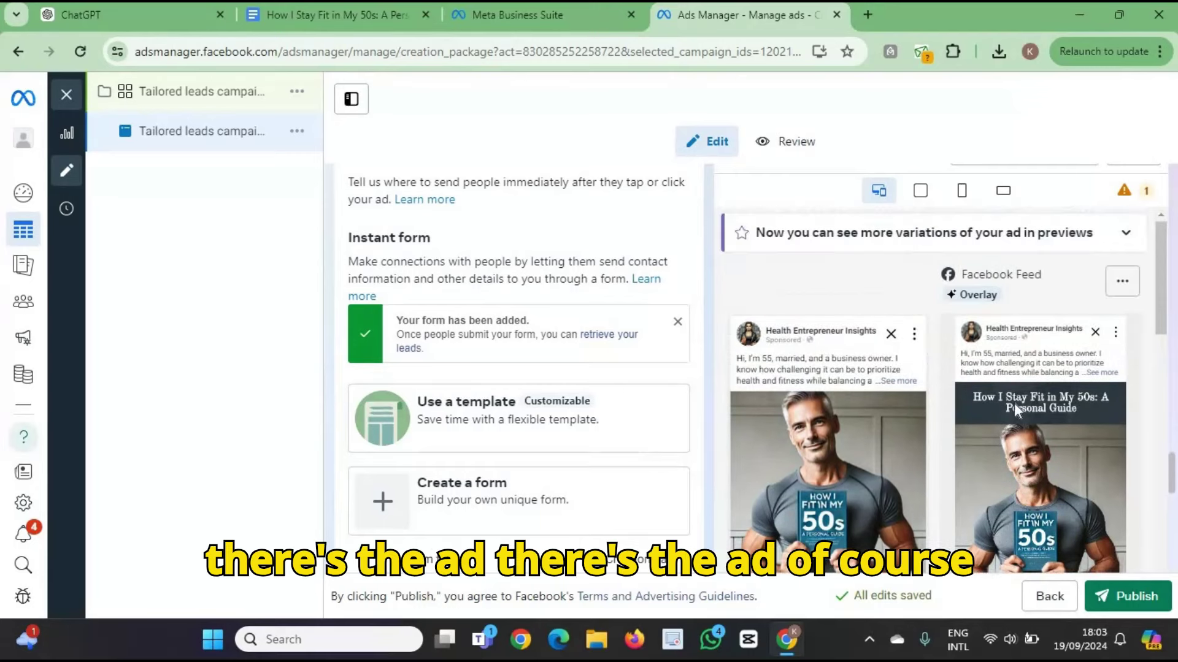
scroll(891, 333, "down", 5)
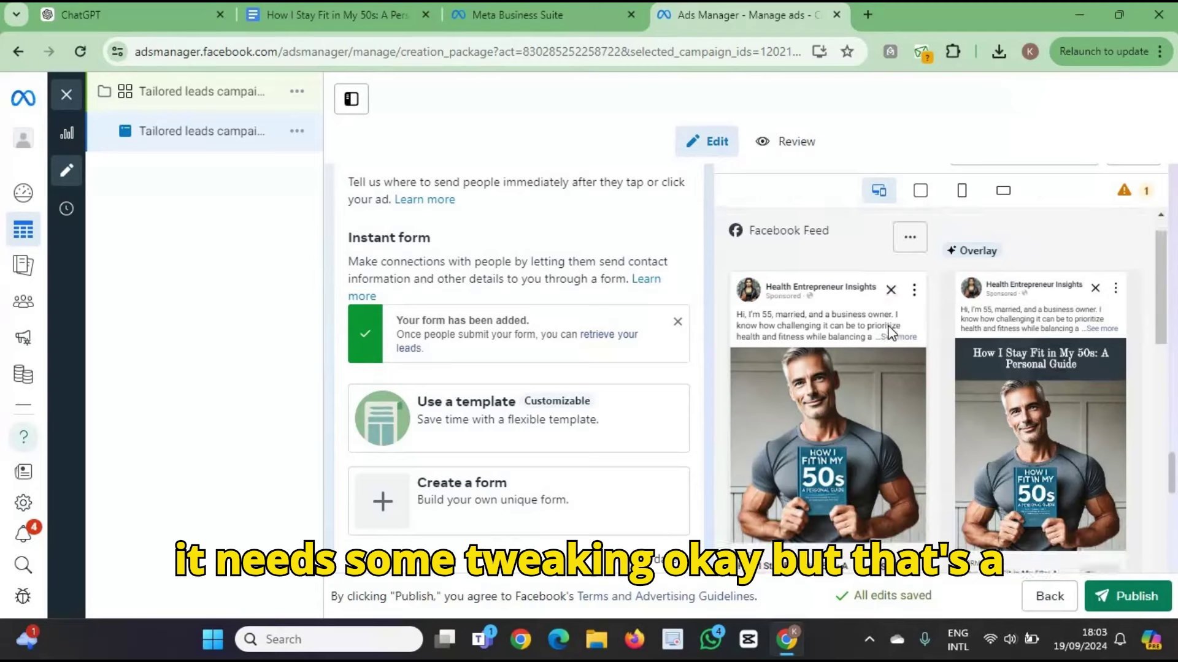
scroll(892, 334, "up", 2)
scroll(888, 325, "up", 3)
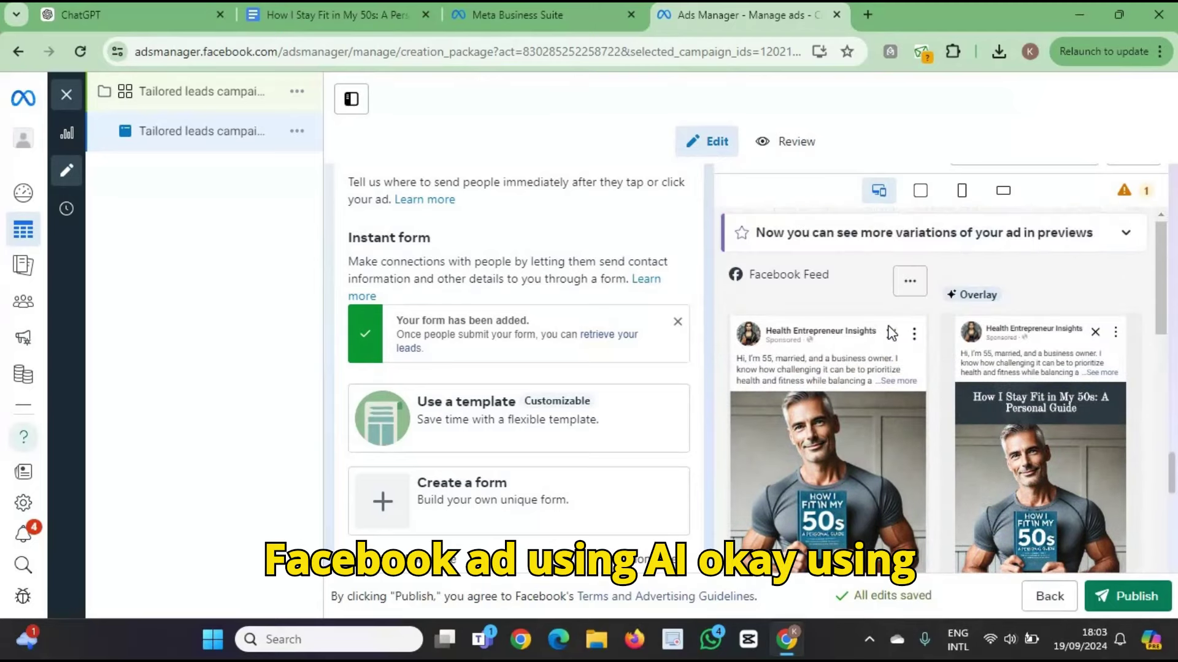